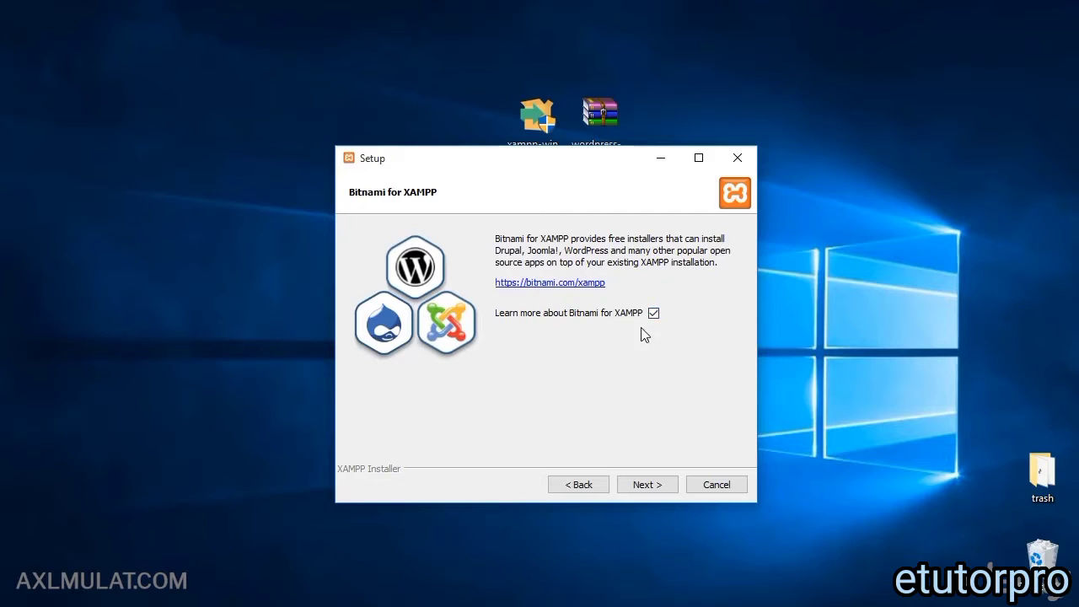
Step: Decline the Bitnami offer and start installing XAMPP into D:\xampp
click(653, 313)
click(645, 483)
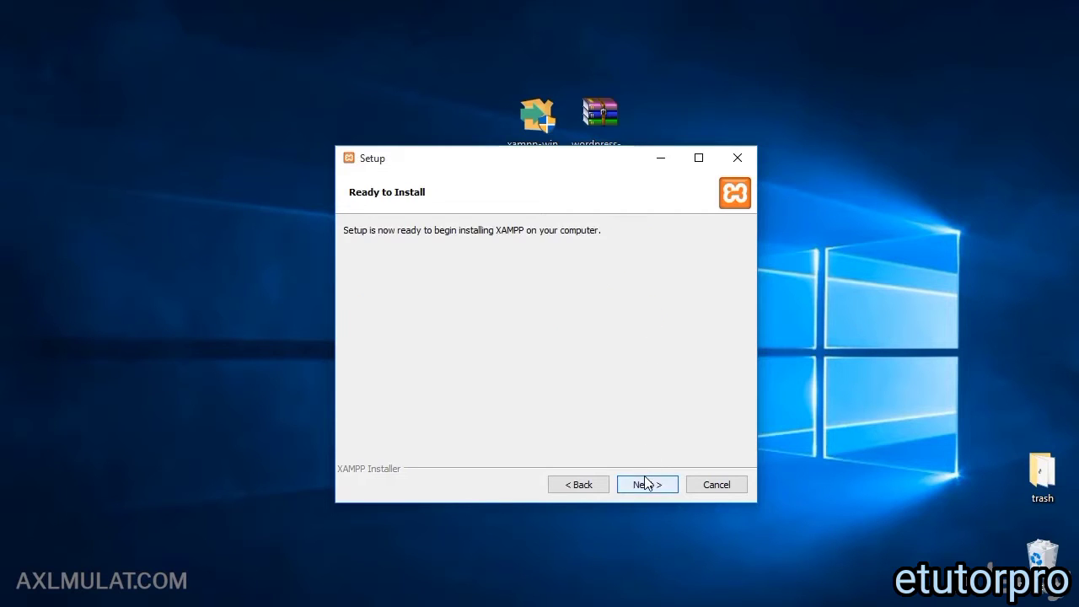
click(648, 484)
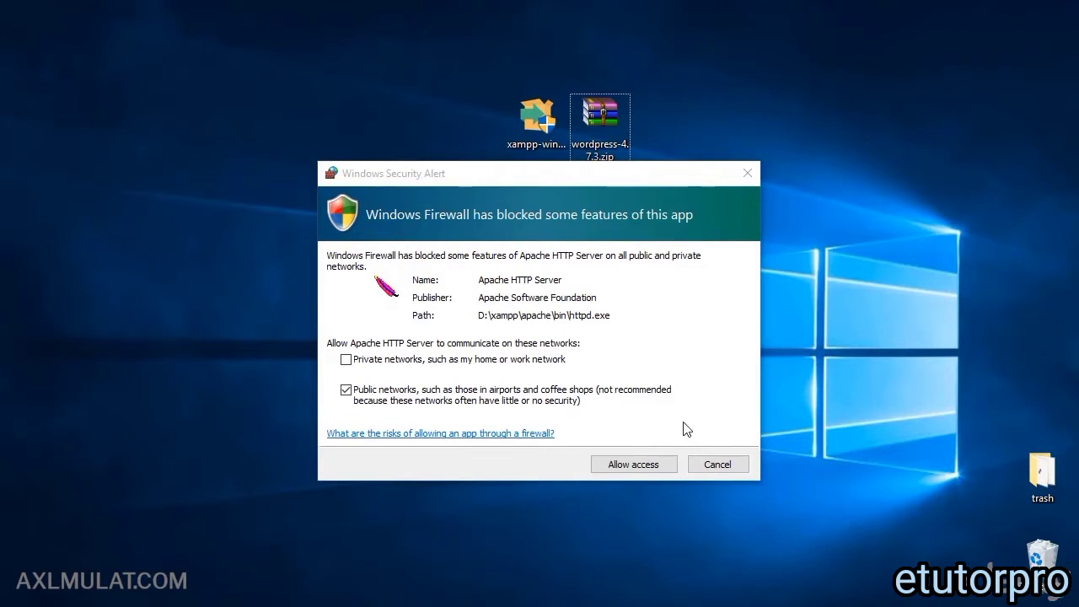
Step: Allow Apache HTTP Server through the firewall and finish setup with the Control Panel launching
click(644, 471)
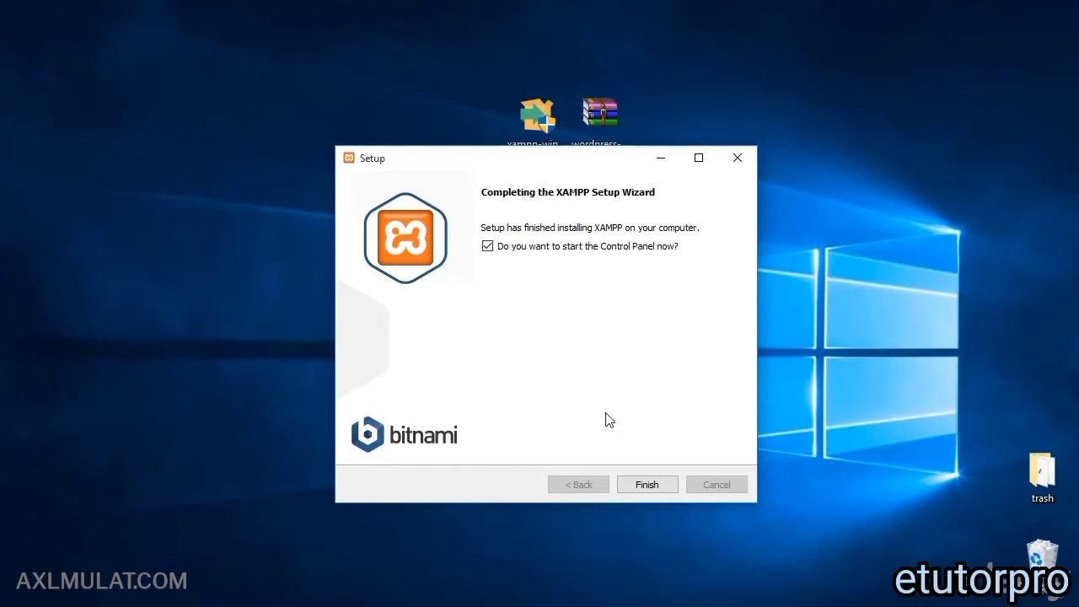
click(638, 482)
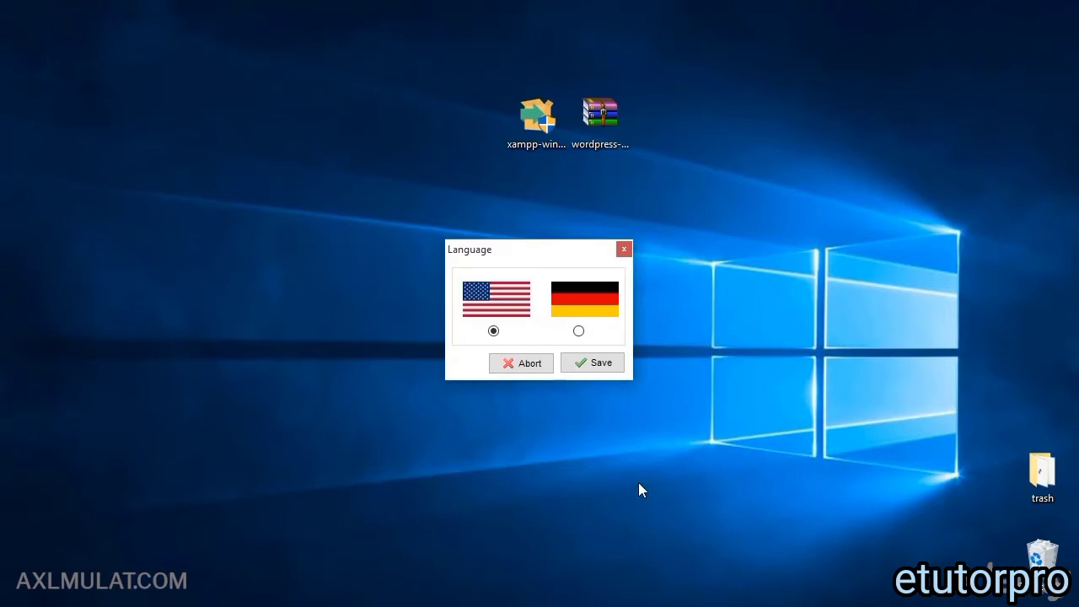
Step: Save English as the Control Panel language and move the Control Panel window to the centre
click(587, 364)
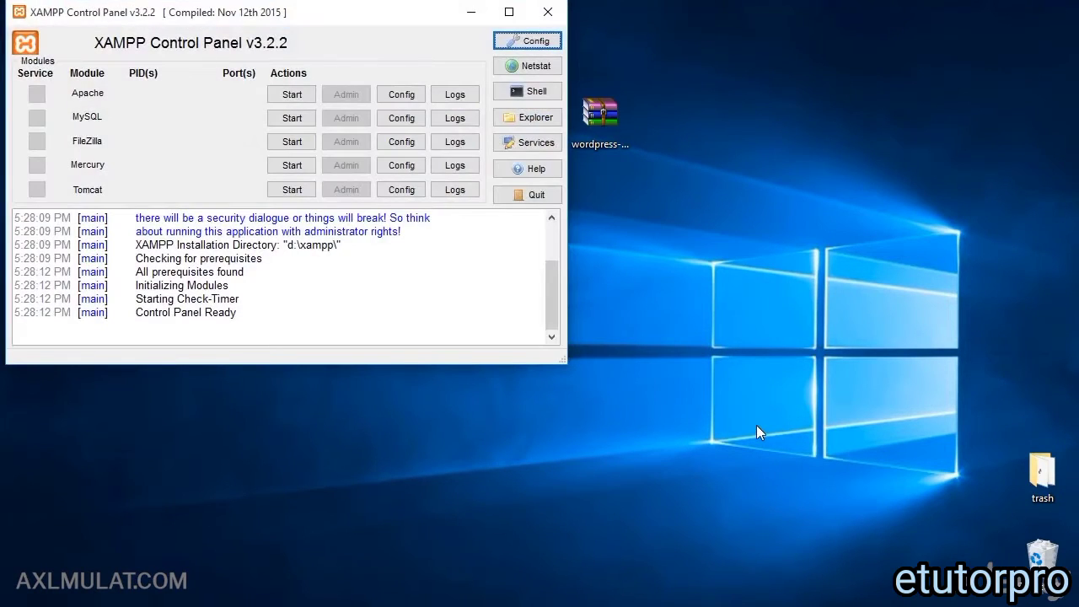
click(925, 605)
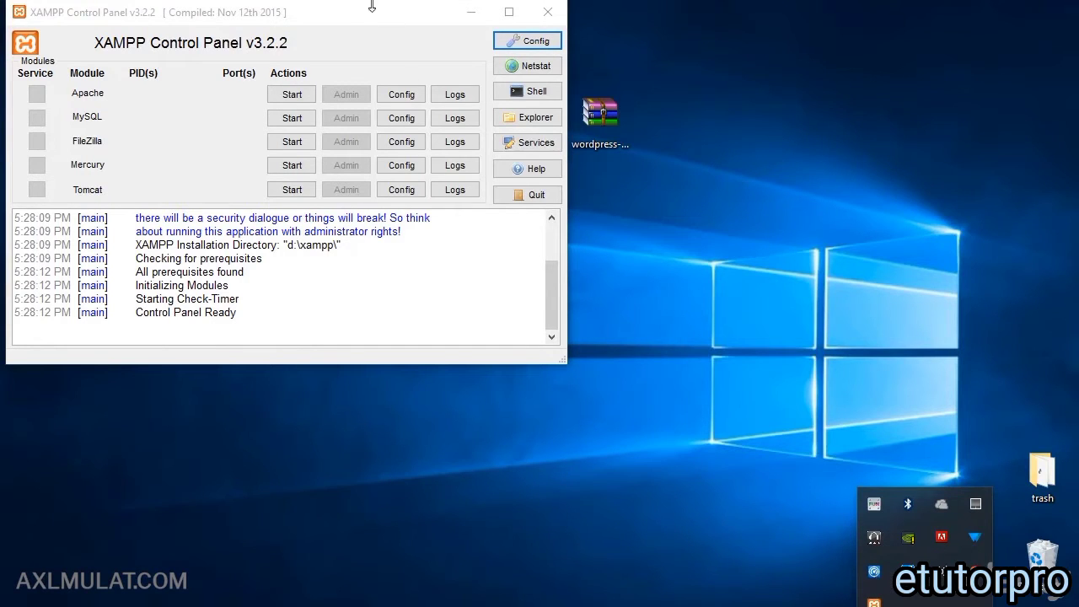
drag(371, 7, 631, 110)
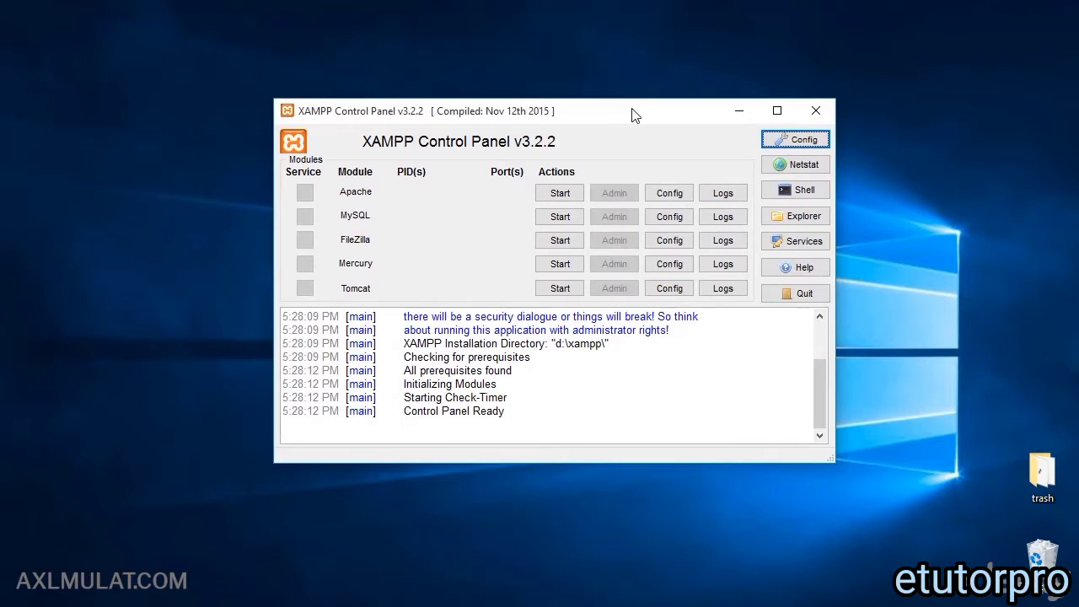
Step: Start Apache, MySQL and FileZilla, allowing mysqld.exe and FileZilla Server through the firewall
click(573, 194)
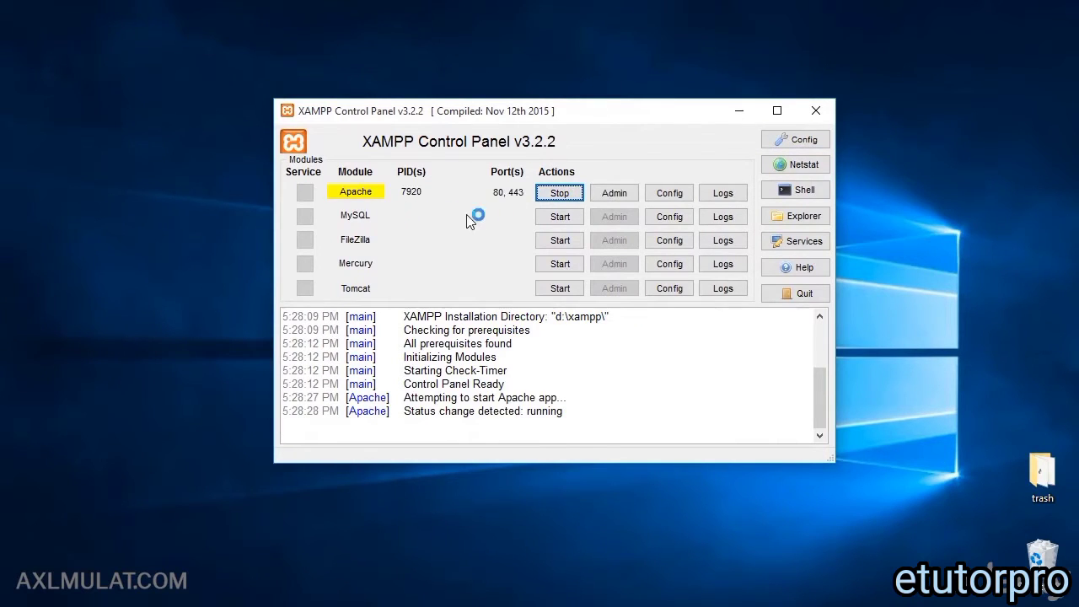
click(564, 220)
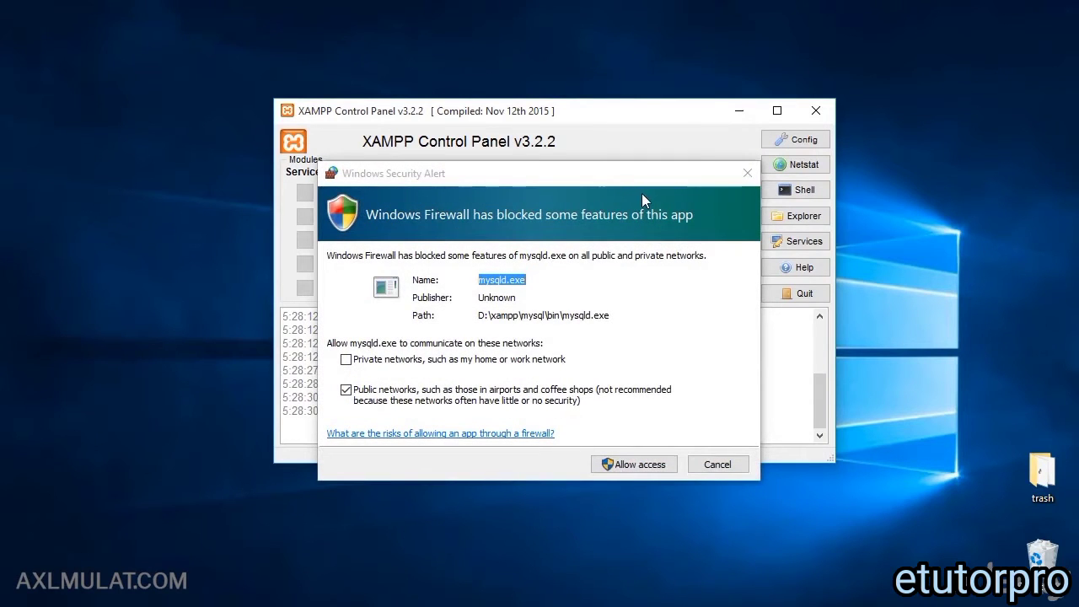
click(632, 464)
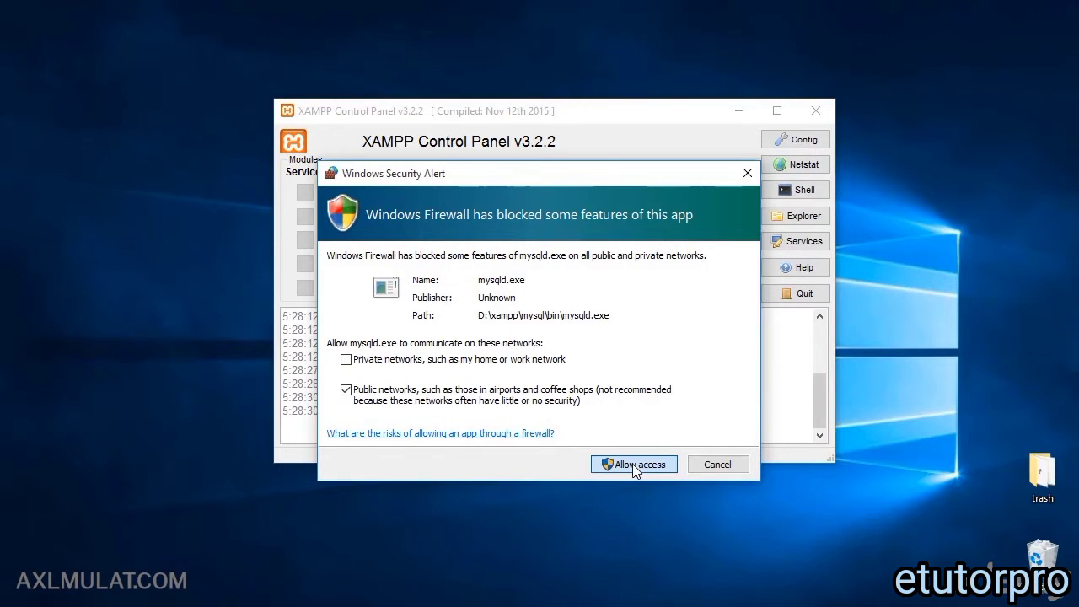
click(633, 464)
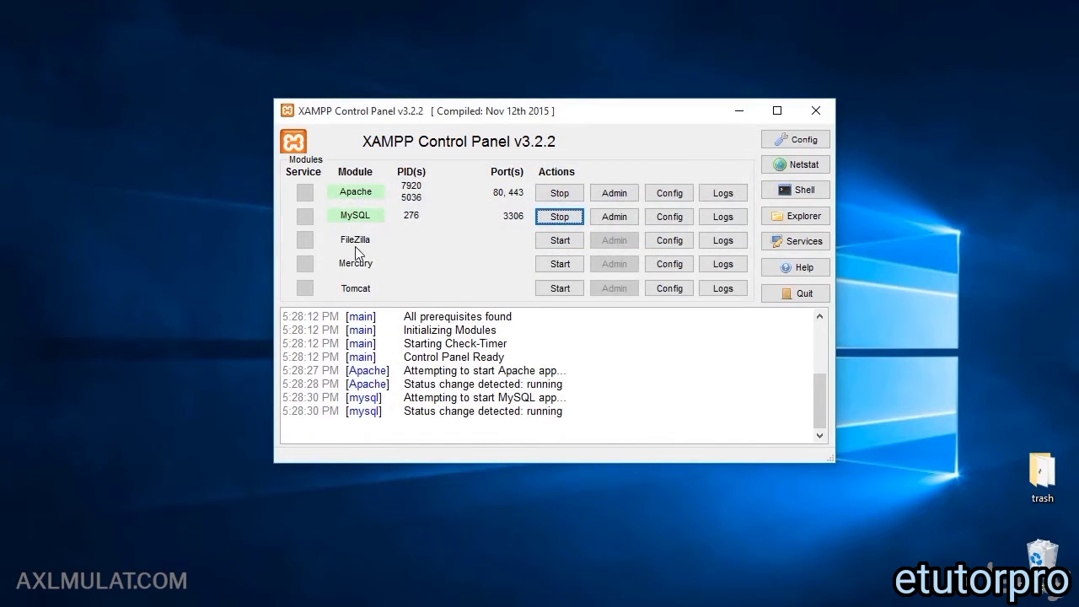
click(549, 241)
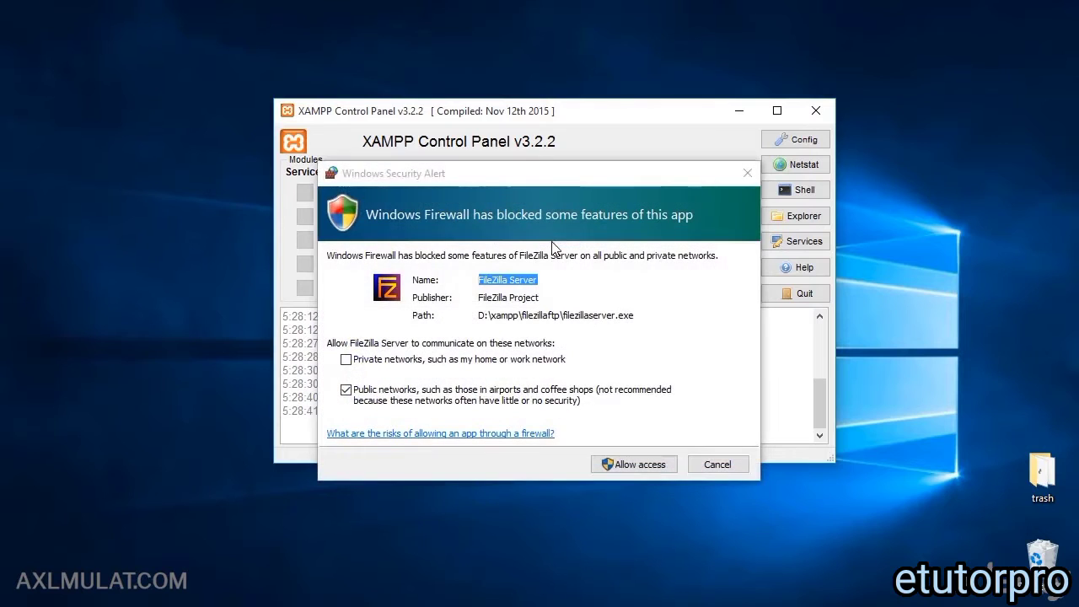
click(632, 464)
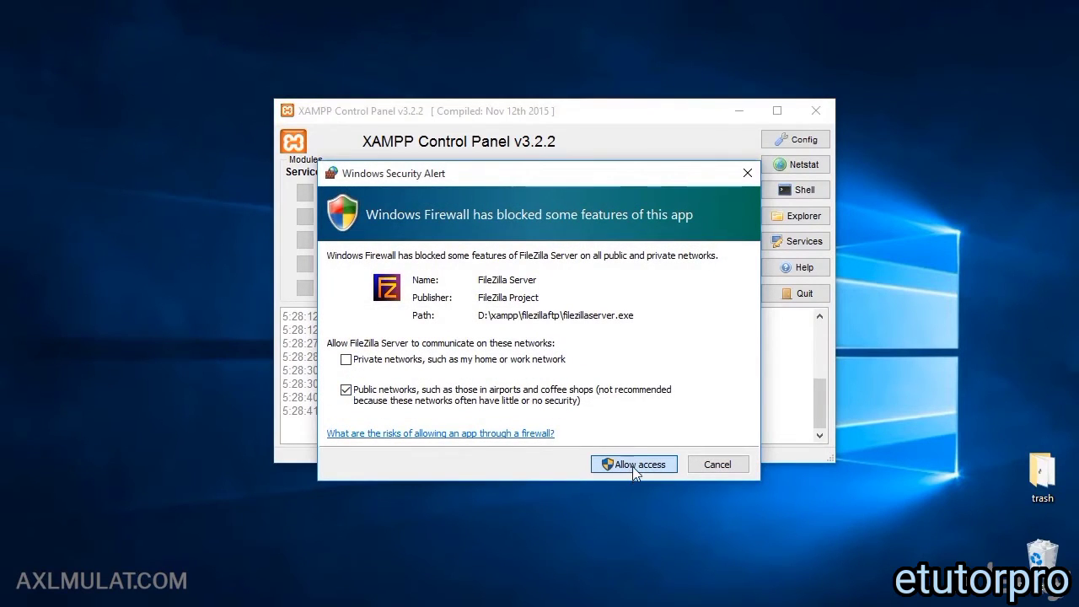
click(632, 466)
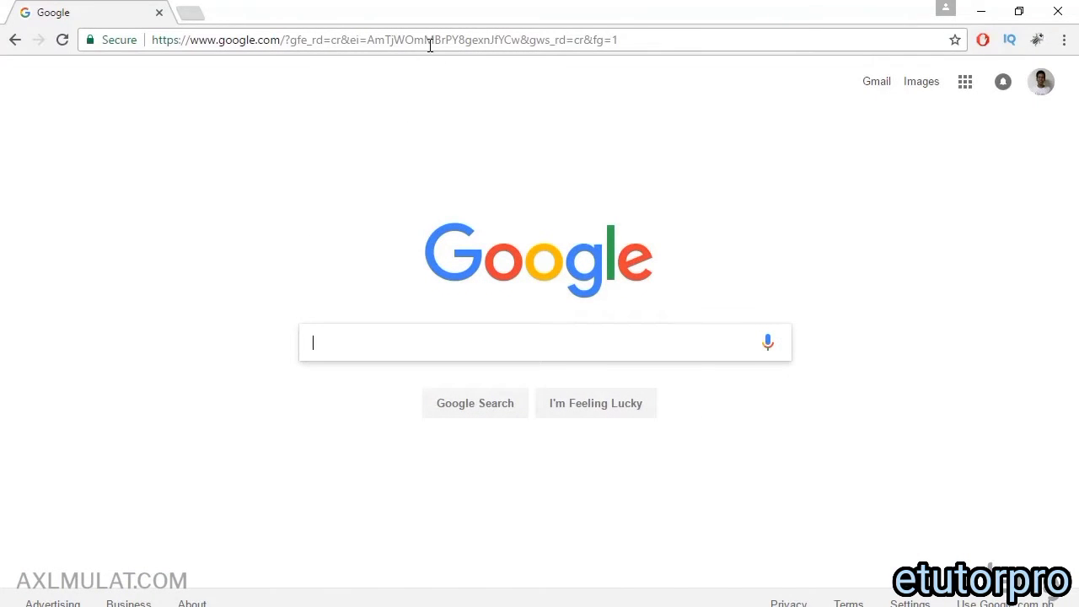
click(417, 40)
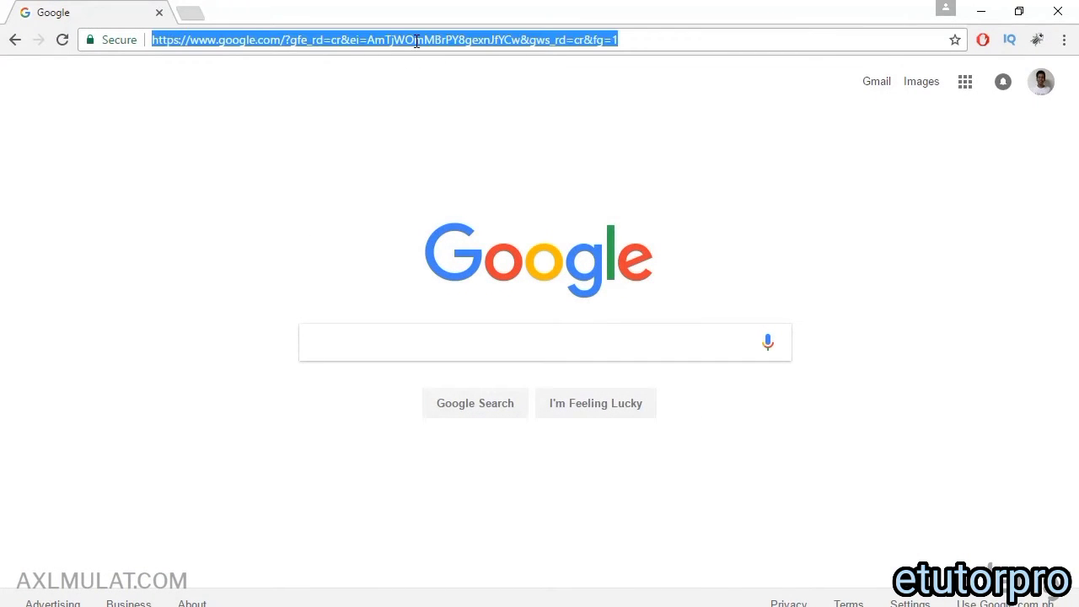
text(http)
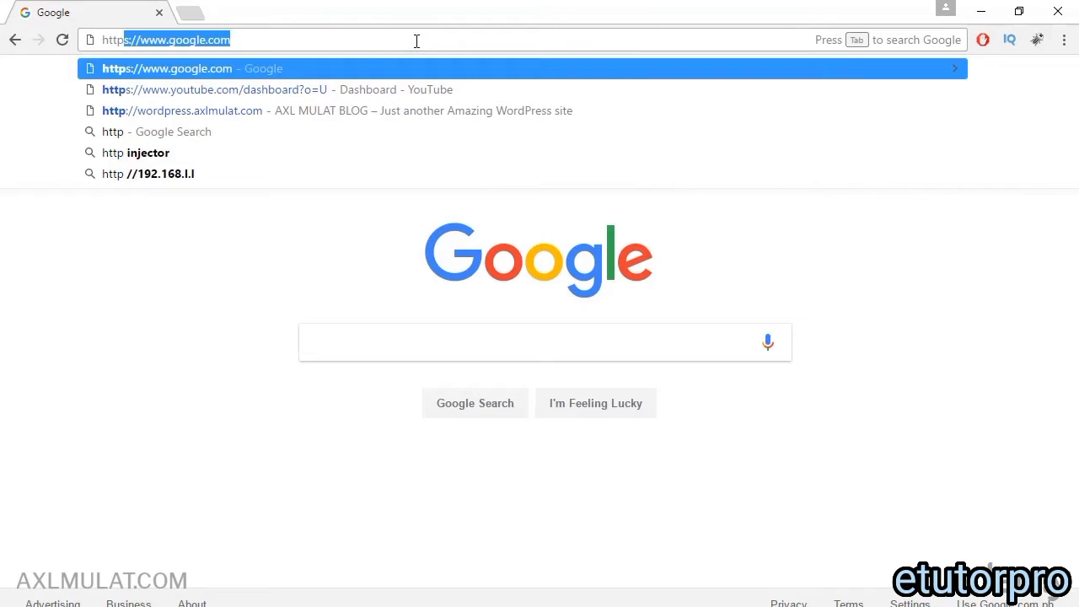
text(://loc)
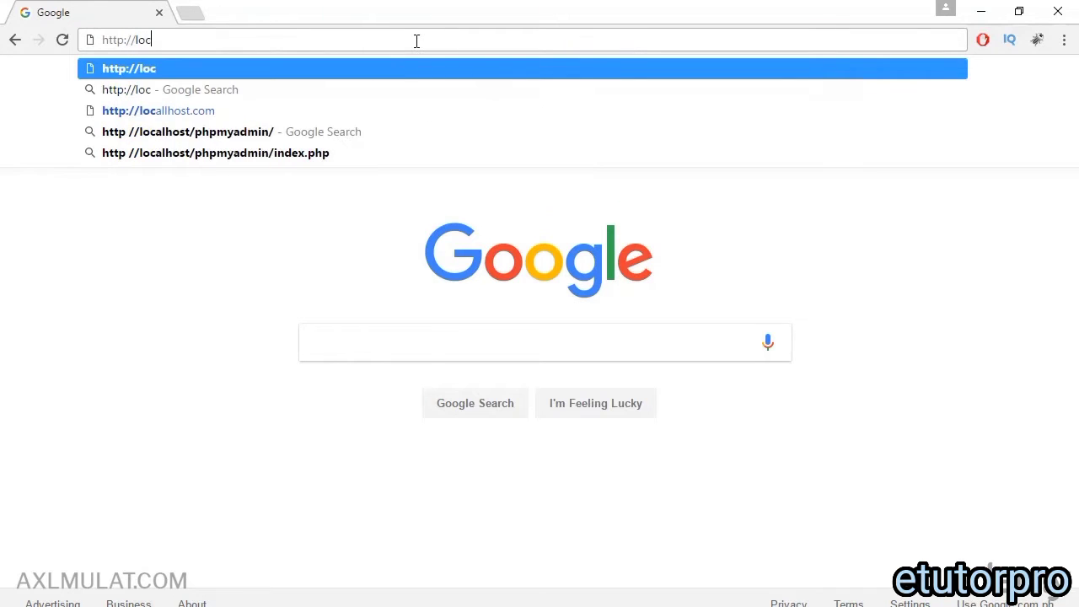
text(alhost)
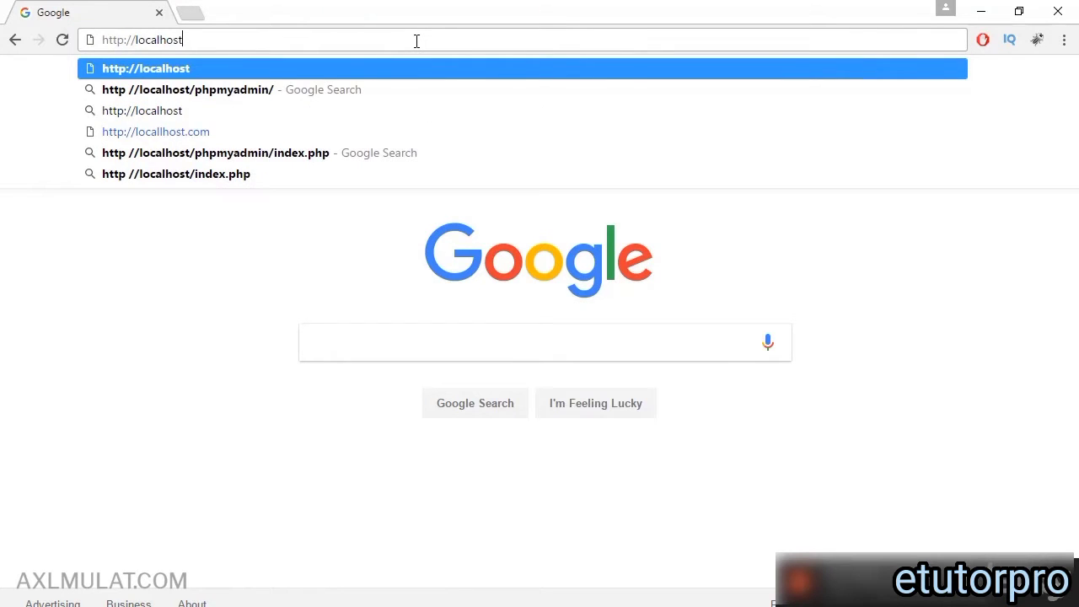
key(Return)
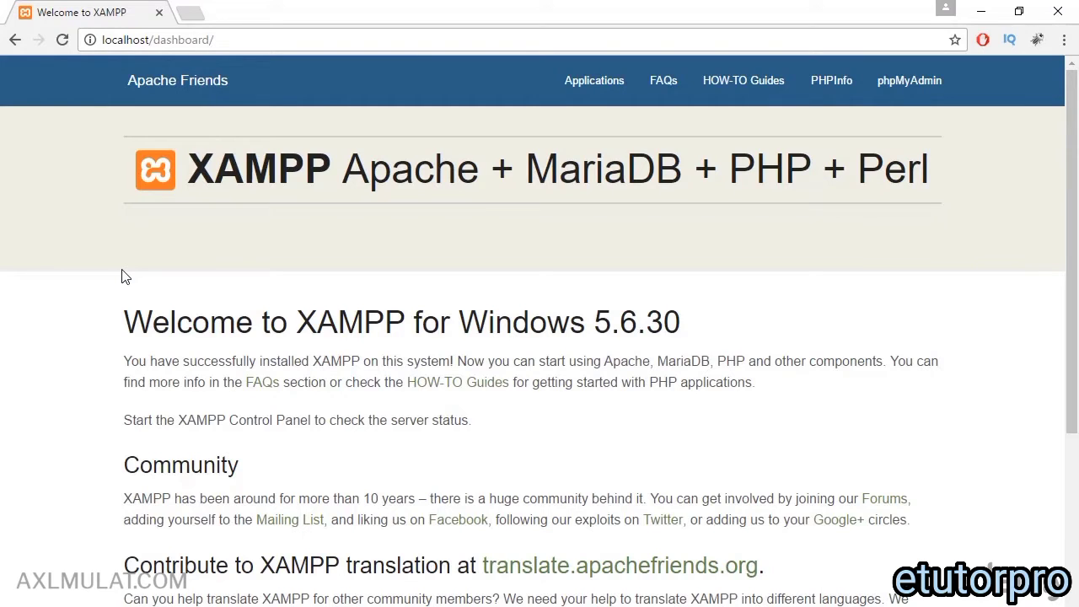
click(238, 37)
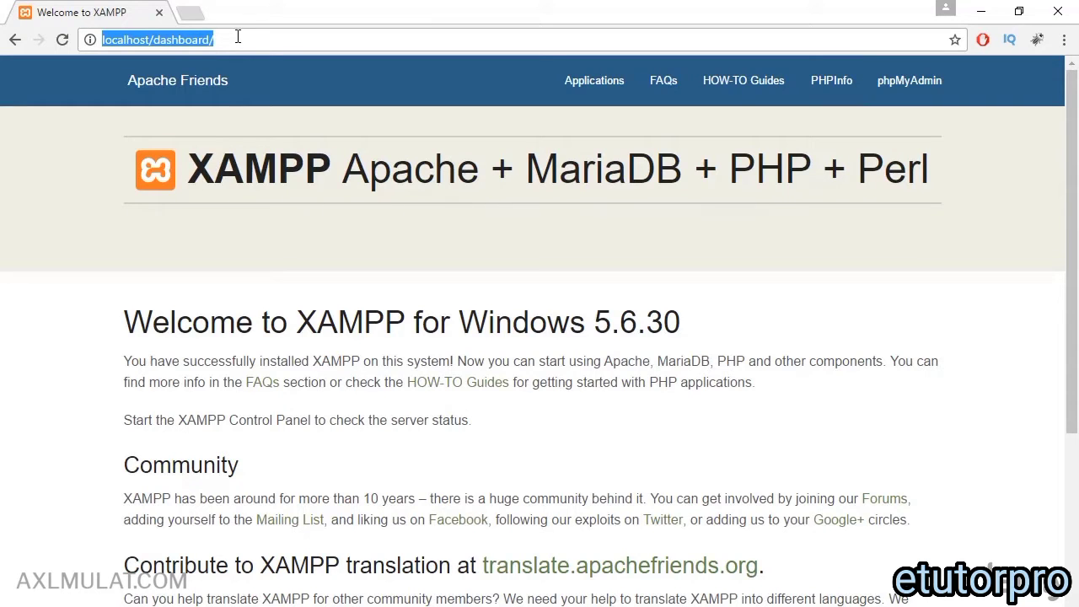
Step: Open the dashboard's phpMyAdmin and PHPInfo links each in a new browser tab
right_click(897, 91)
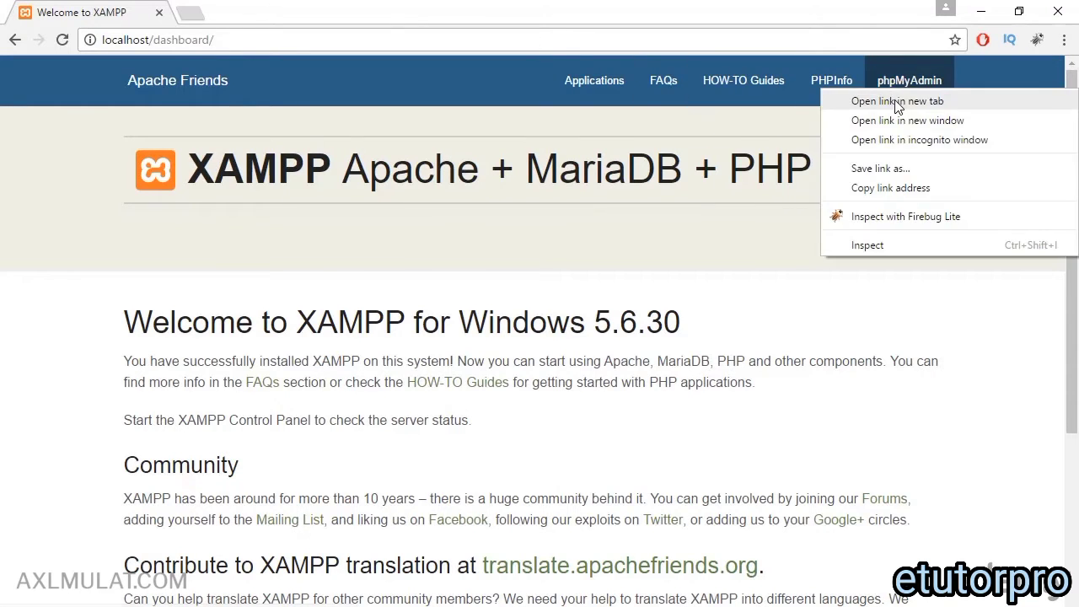
click(897, 102)
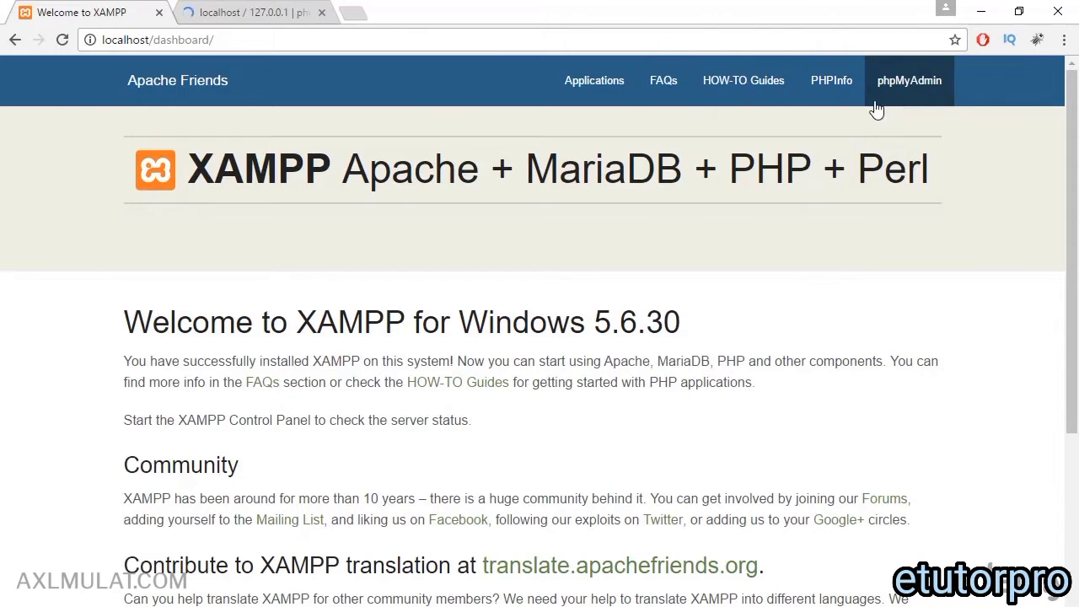
click(303, 12)
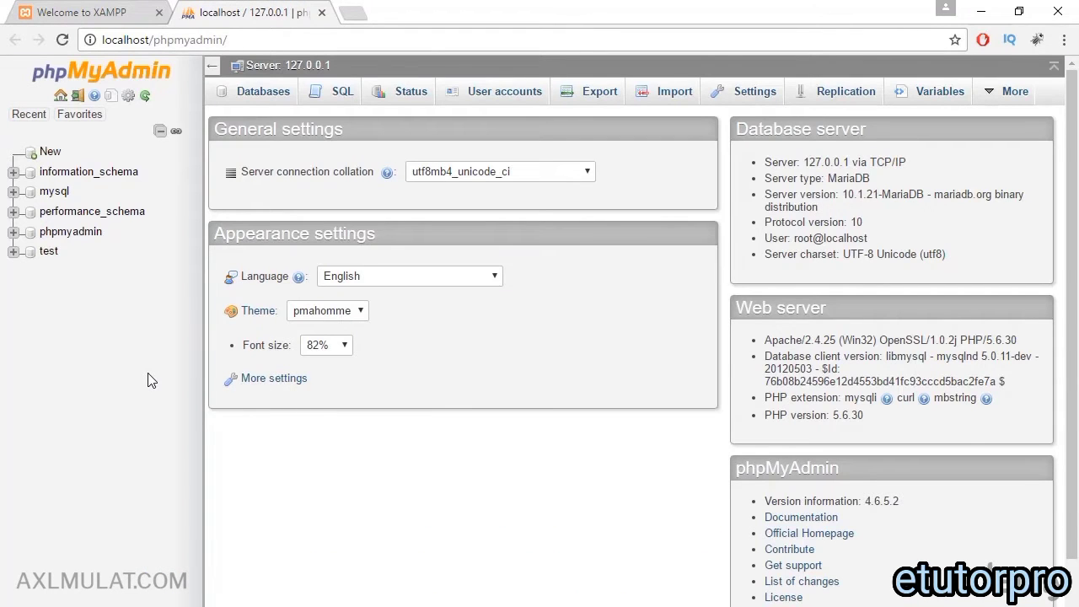
click(99, 11)
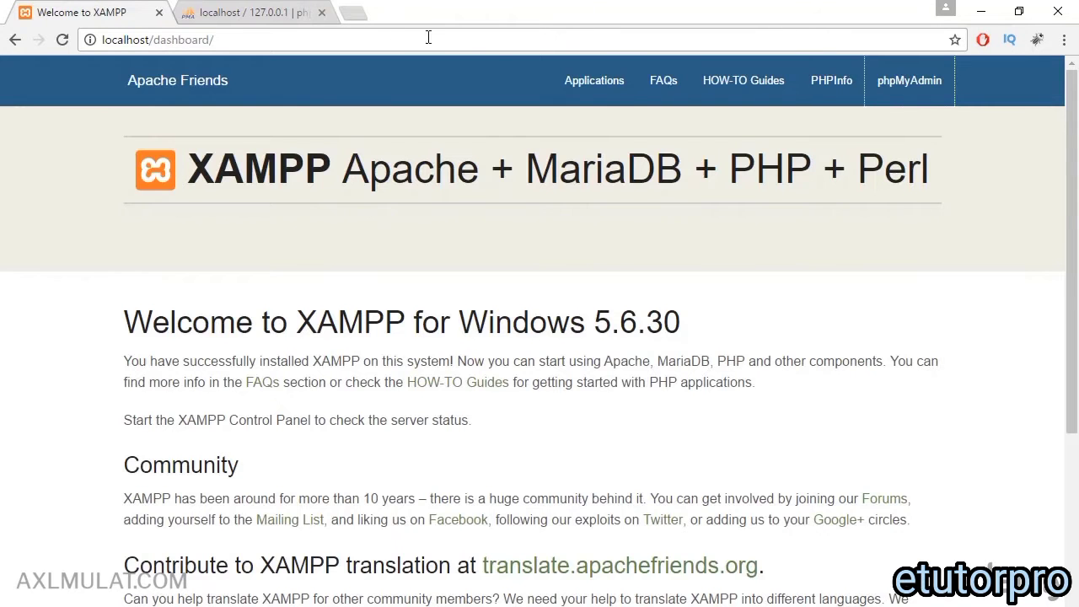
right_click(832, 85)
click(843, 96)
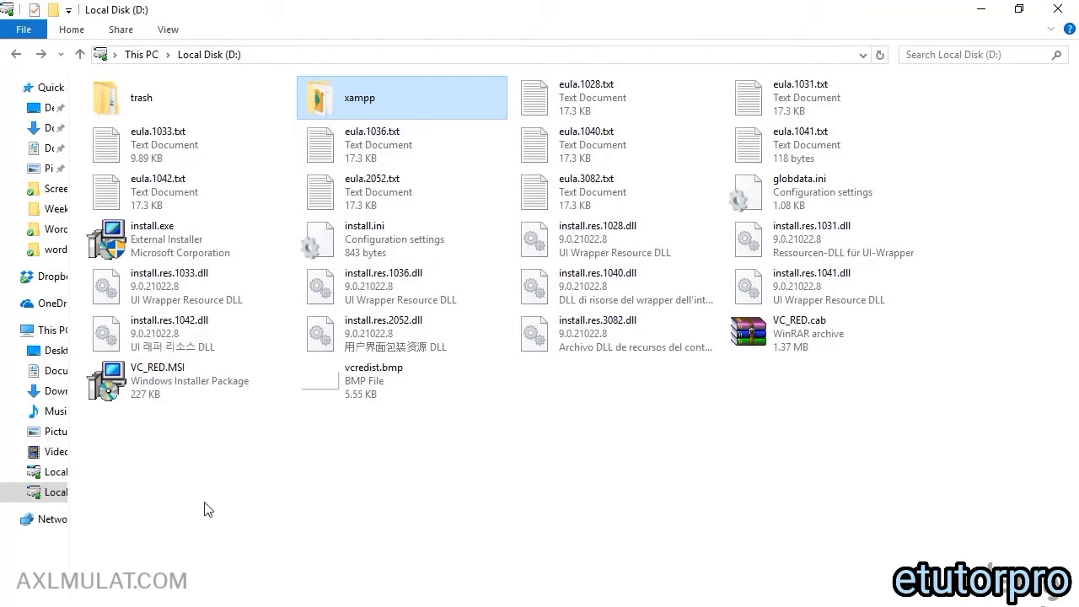
Step: Delete the leftover installer and eula files from D: and open the xampp folder
drag(114, 469, 1034, 167)
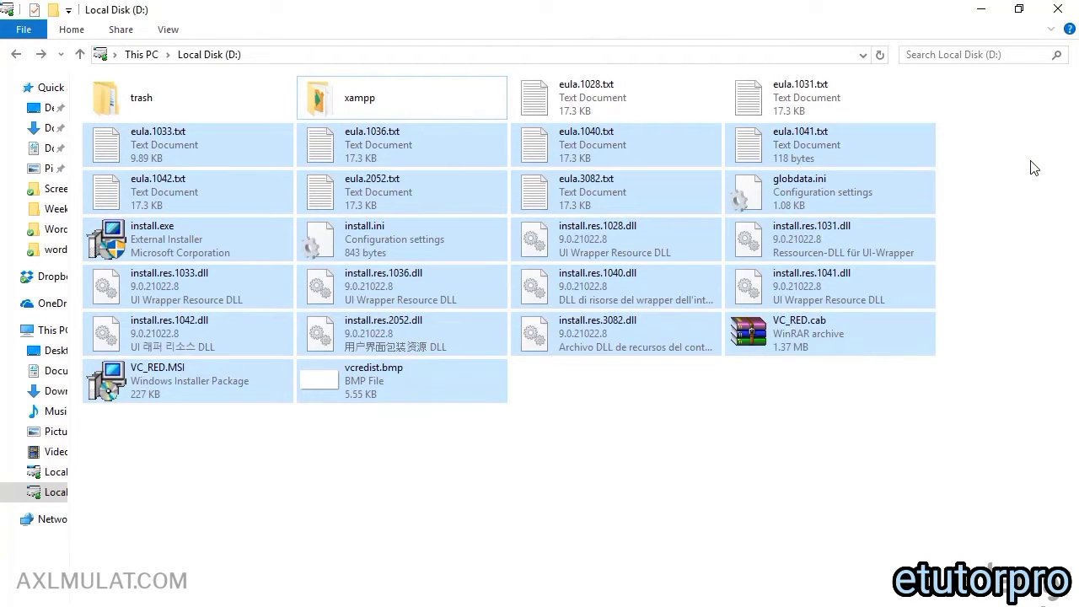
key(Delete)
drag(1003, 90, 565, 98)
key(Delete)
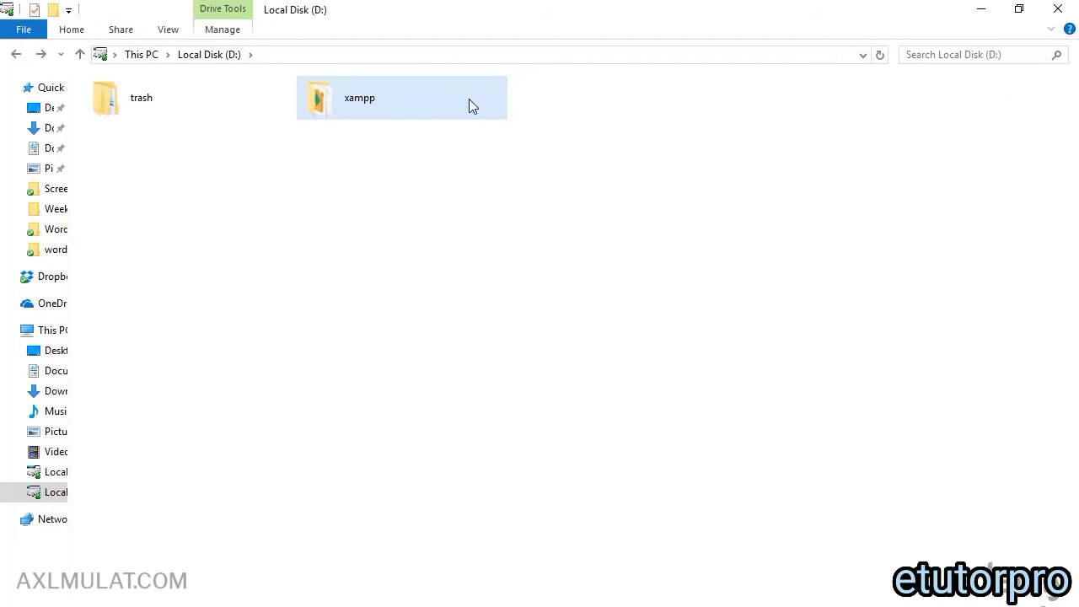
double_click(426, 100)
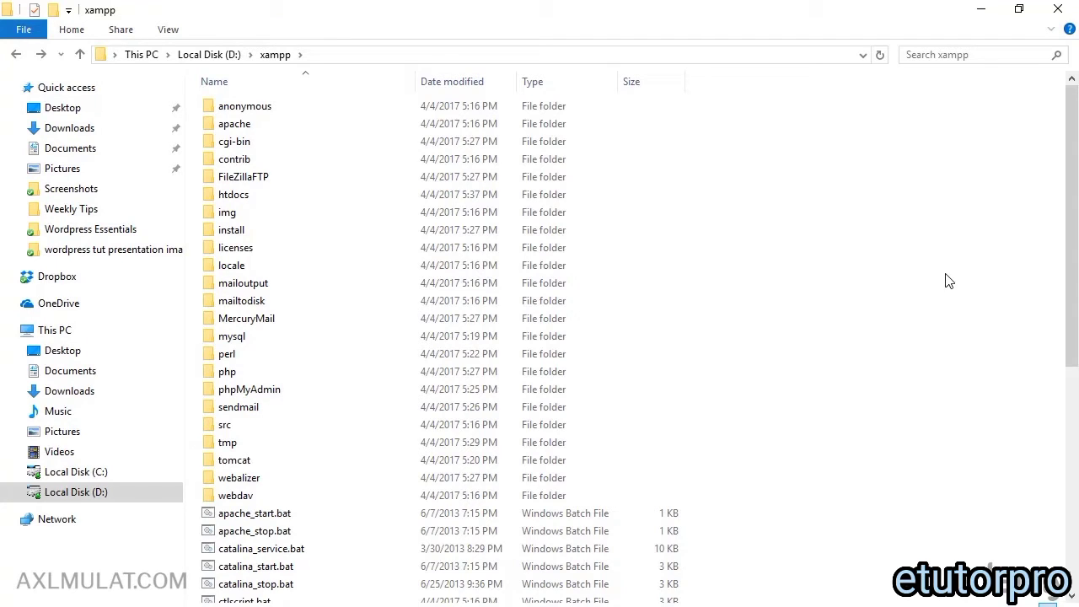
Step: Open the htdocs folder inside D:\xampp to view the web root contents
click(266, 199)
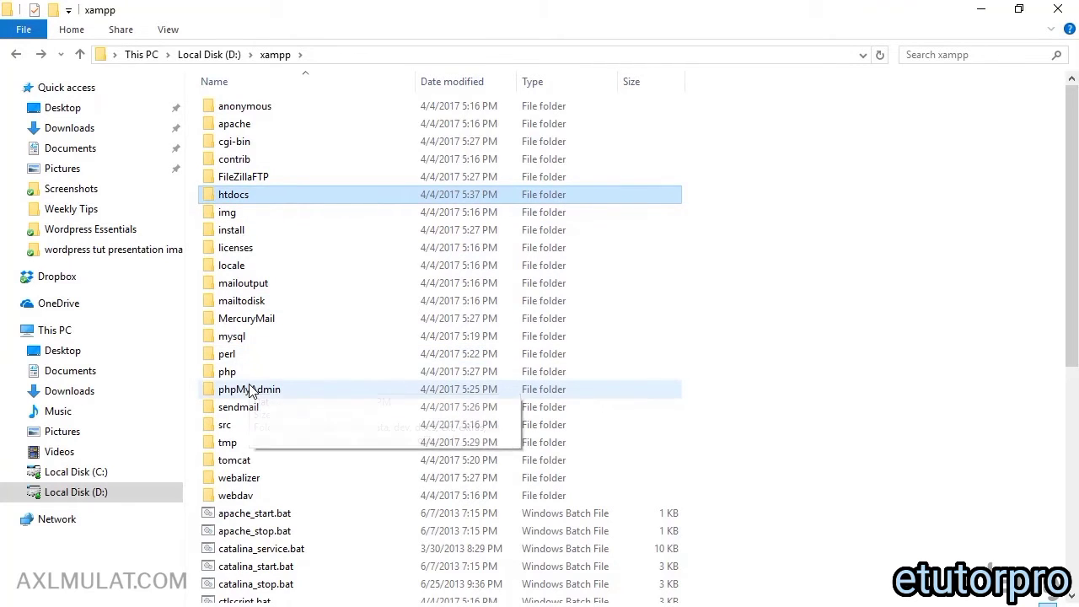
double_click(222, 199)
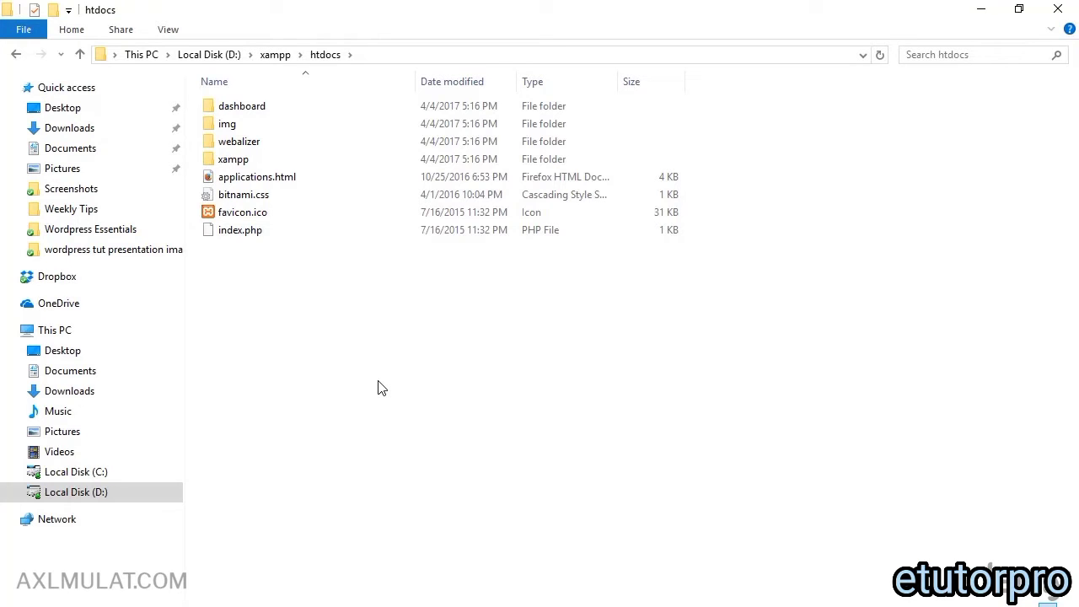
drag(378, 381, 249, 312)
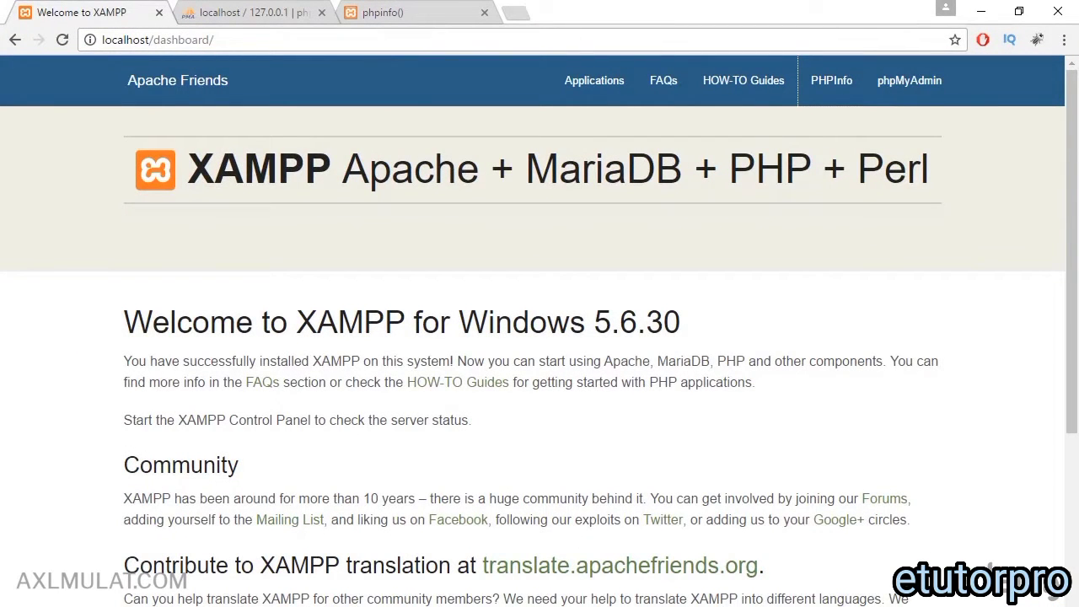
click(329, 605)
Step: Create a folder named icraftwp under D:\xampp\htdocs and open the empty folder
right_click(248, 292)
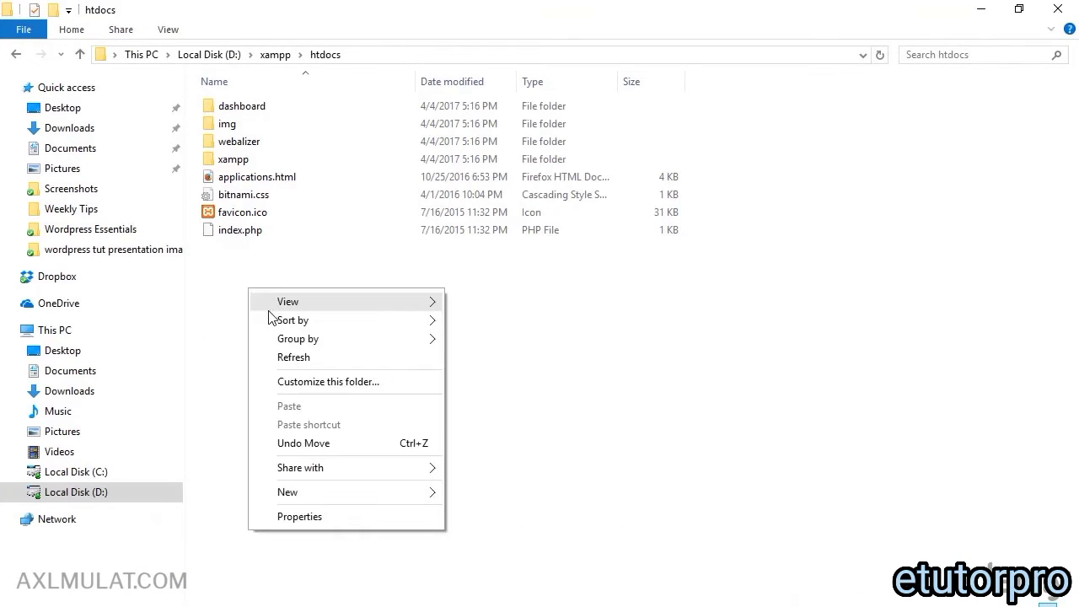
mouse_move(352, 493)
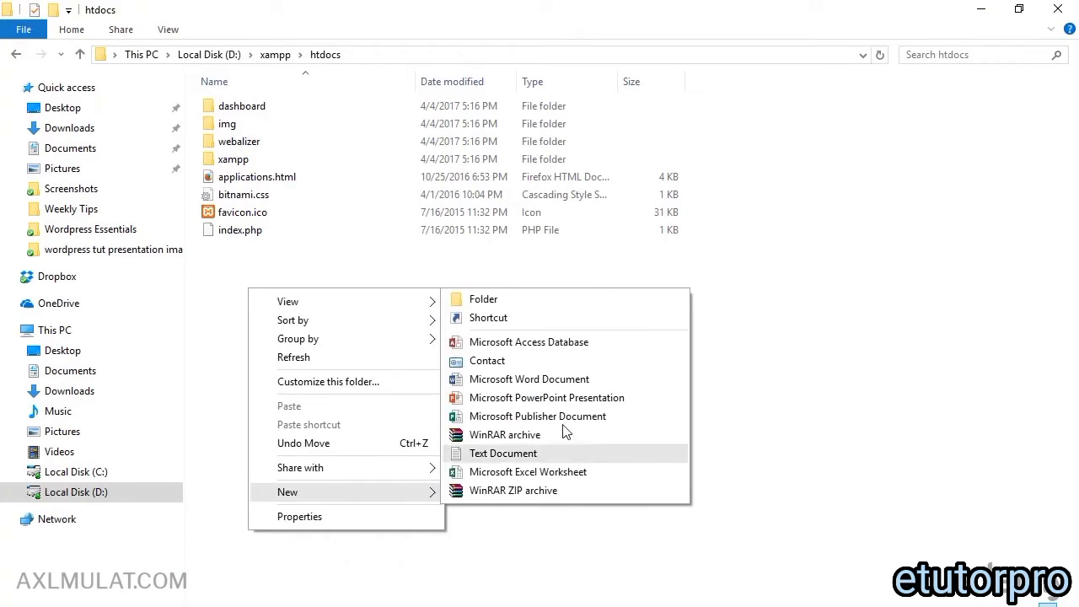
click(463, 302)
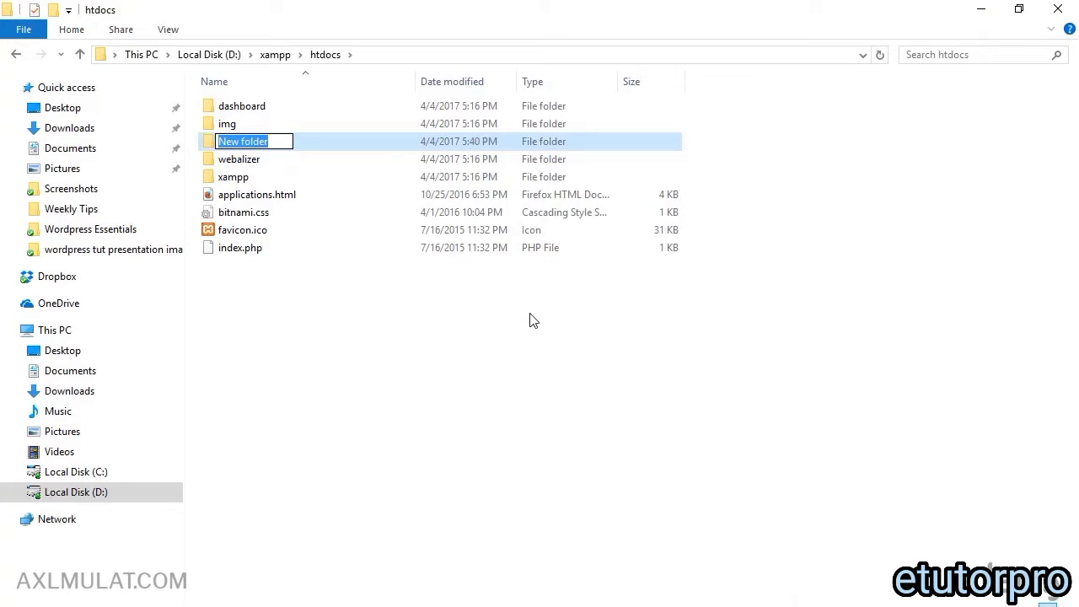
text(icra)
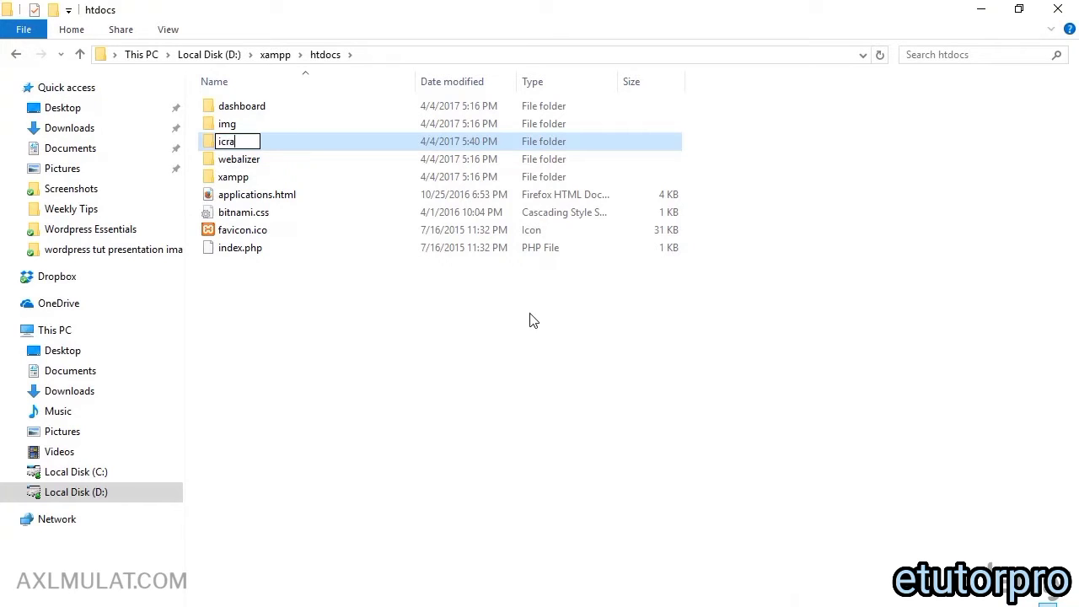
text(ftwp)
key(BackSpace)
key(BackSpace)
text(wp)
key(Return)
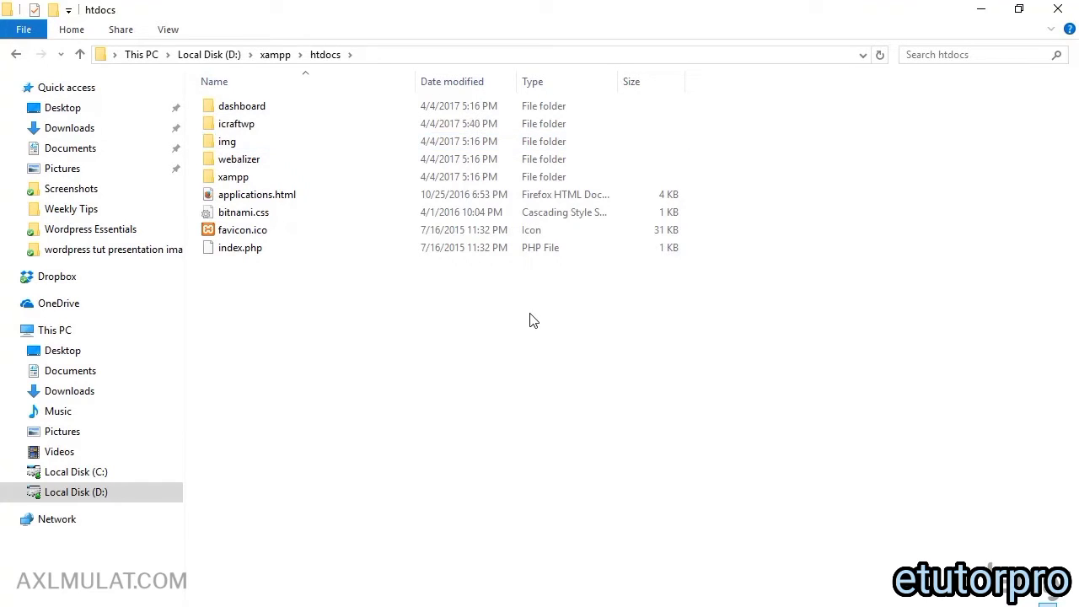
double_click(266, 132)
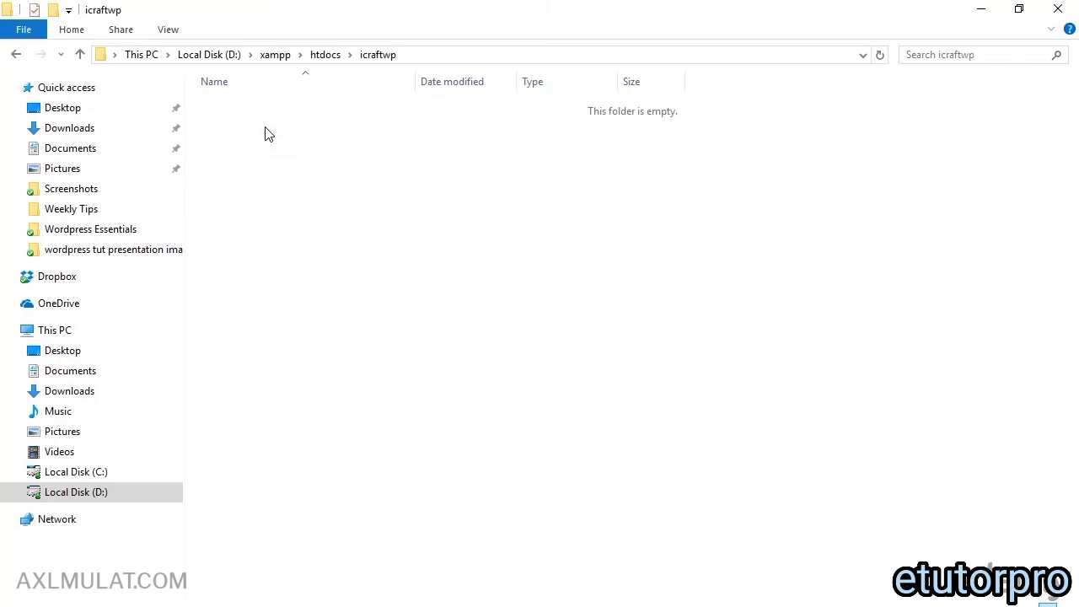
right_click(265, 167)
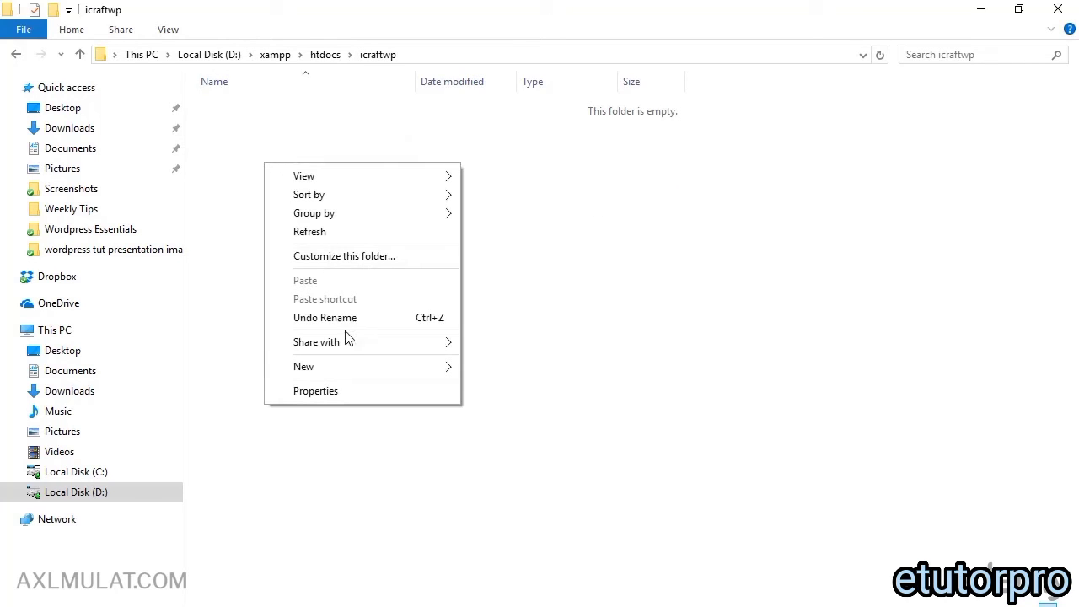
mouse_move(346, 368)
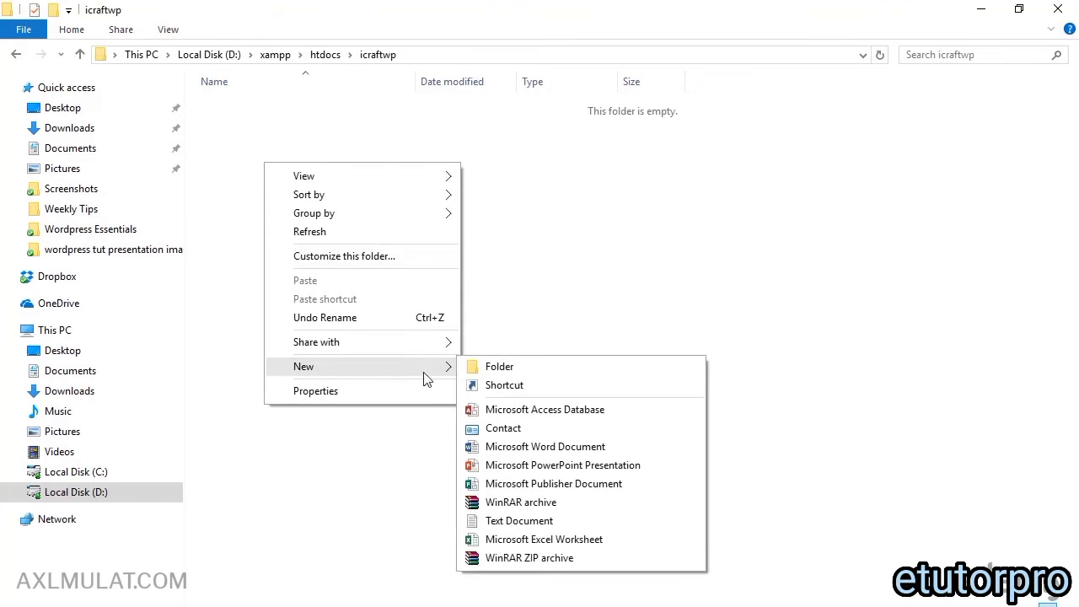
Step: Create a text document named test and rename it from test.txt to test.html
click(525, 516)
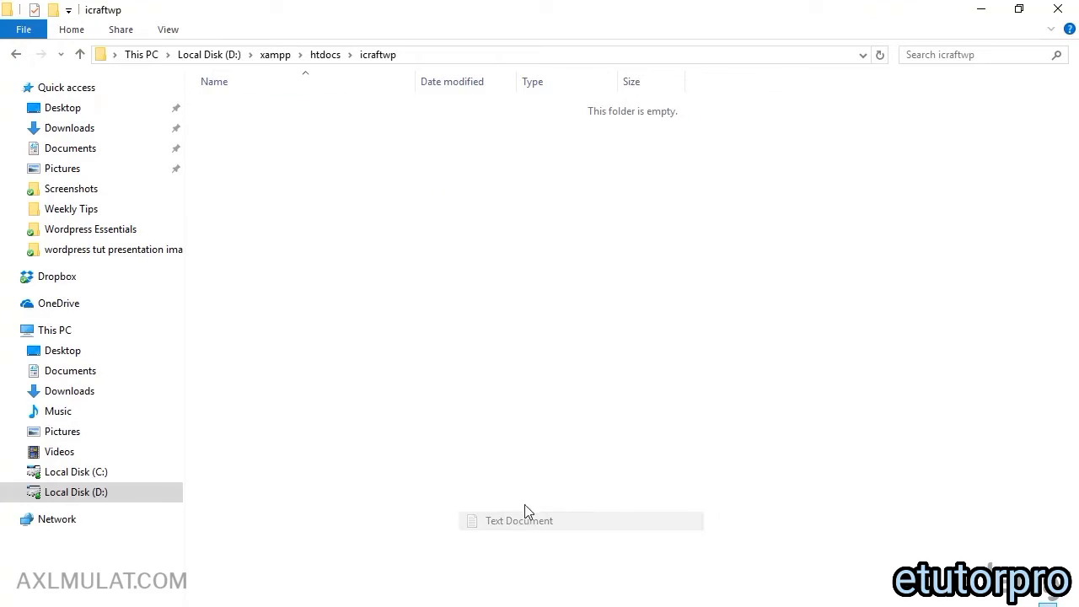
text(test)
click(291, 161)
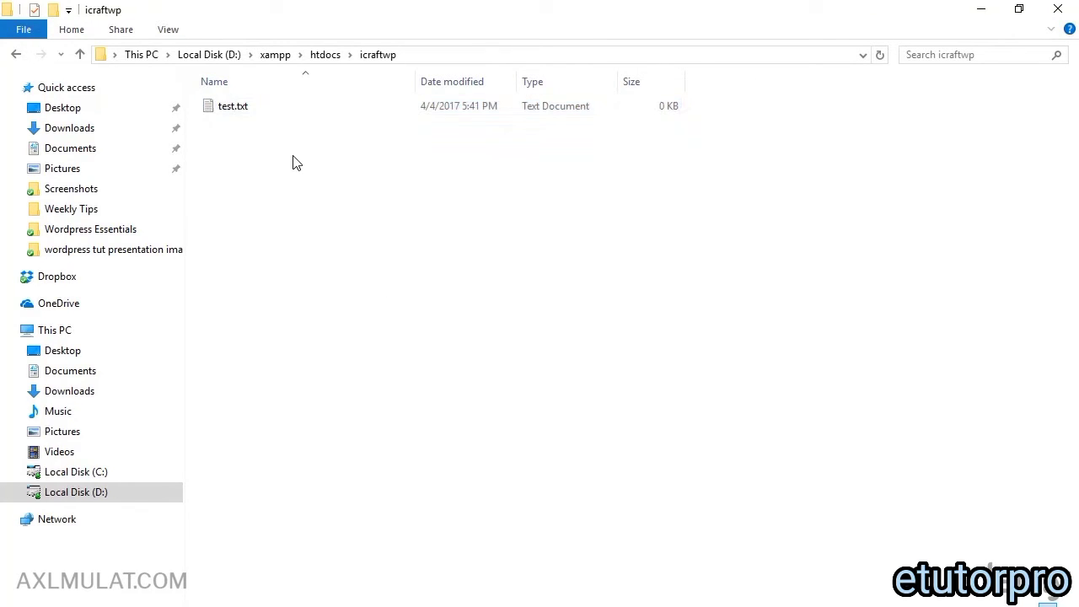
click(233, 107)
click(241, 107)
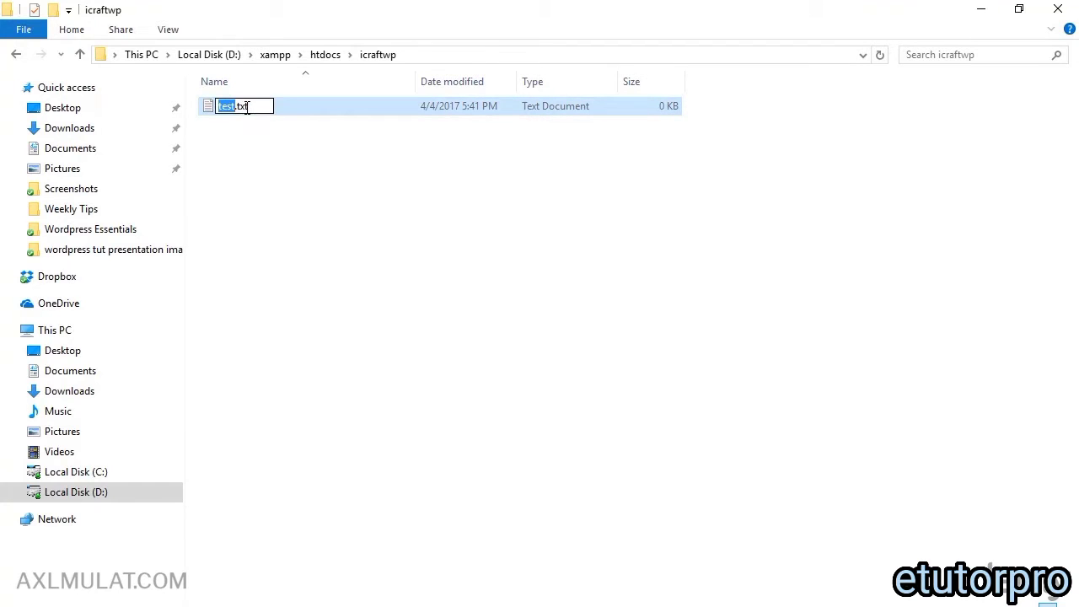
drag(249, 107, 237, 107)
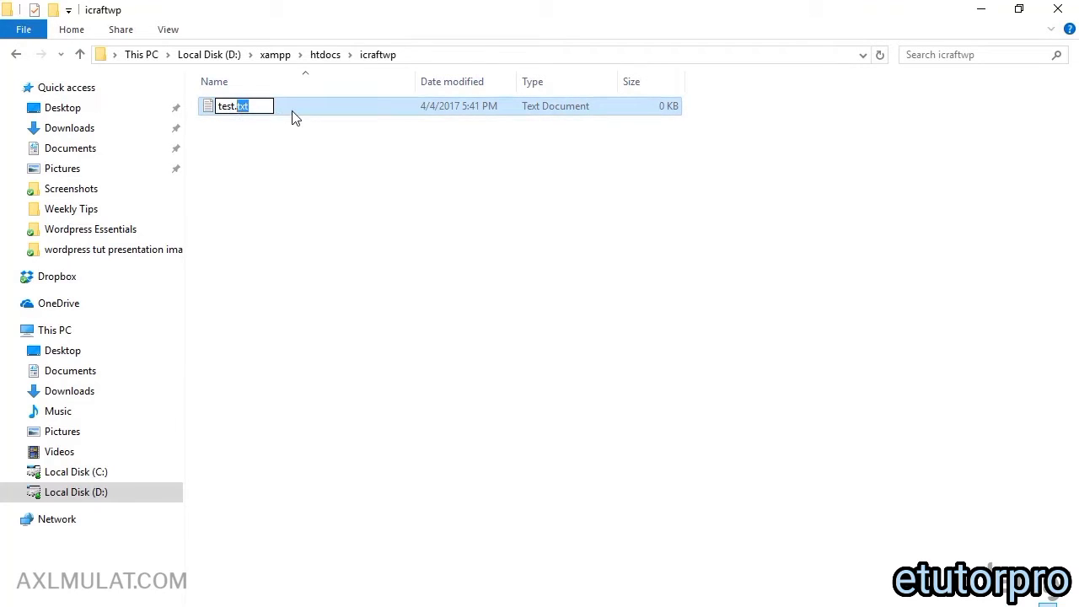
key(BackSpace)
text(html)
key(Return)
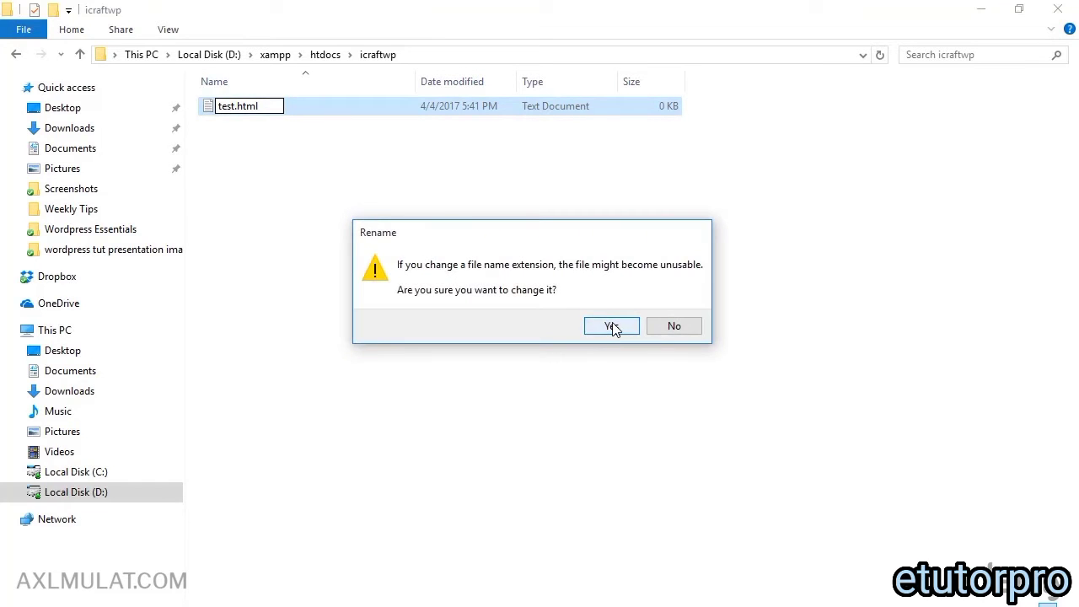
click(611, 327)
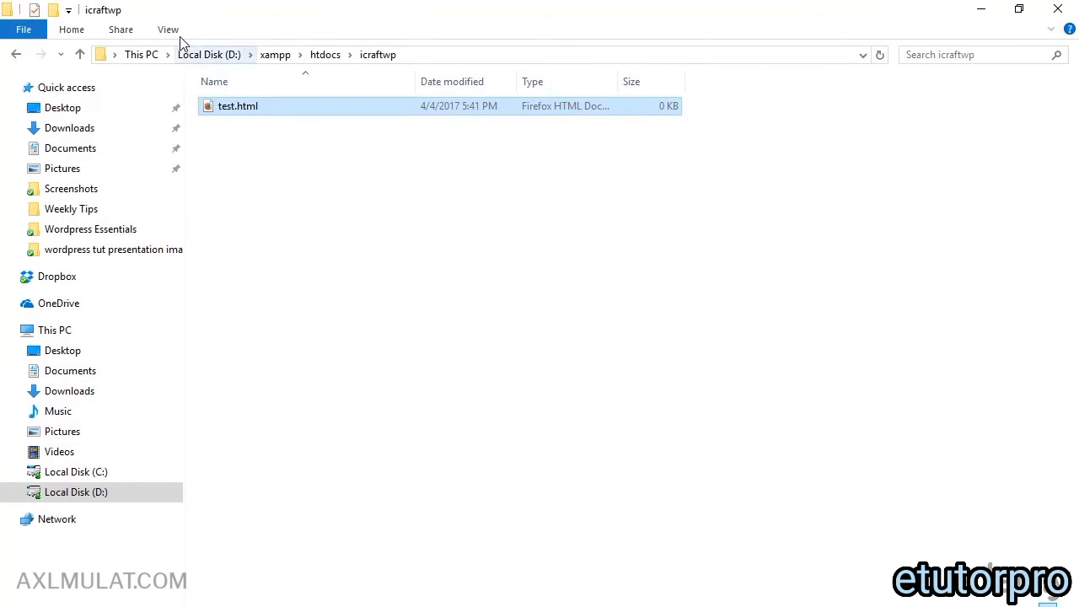
Step: Toggle the File name extensions view setting off and back on, then select test.html
click(169, 31)
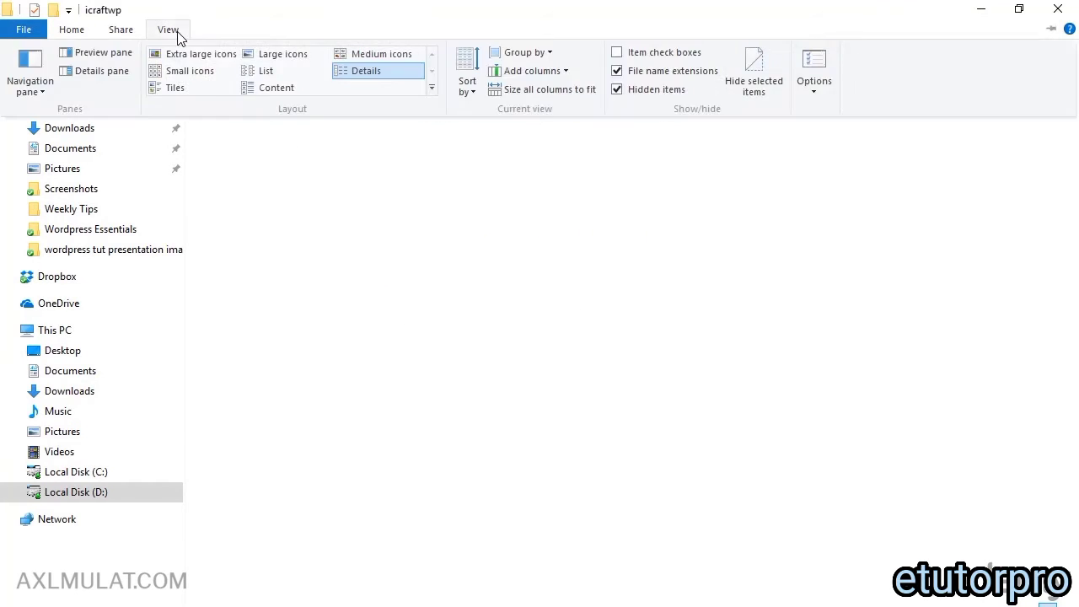
click(618, 72)
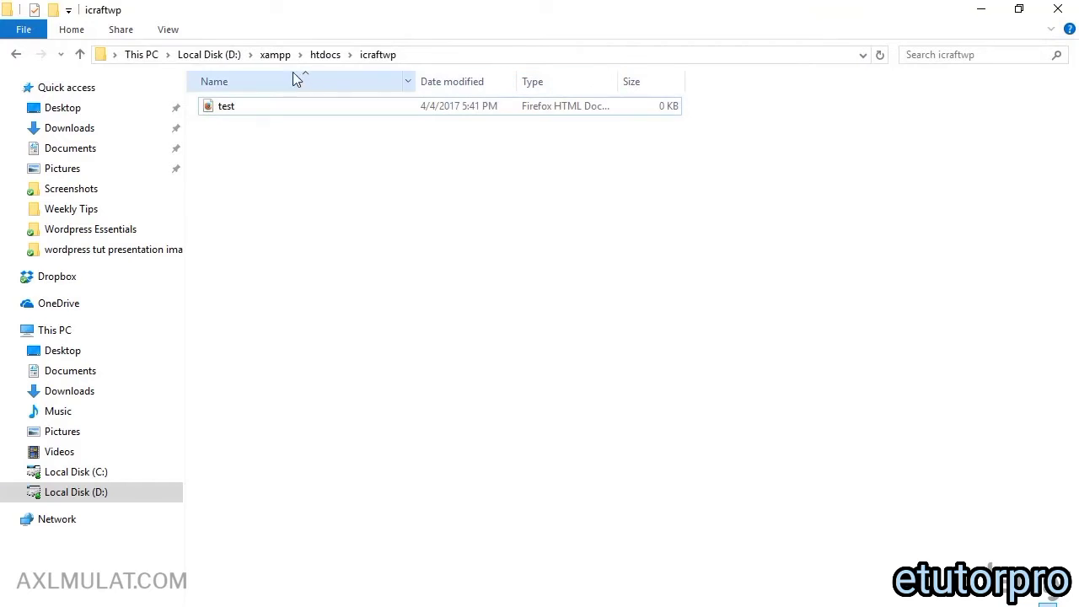
click(169, 31)
click(617, 71)
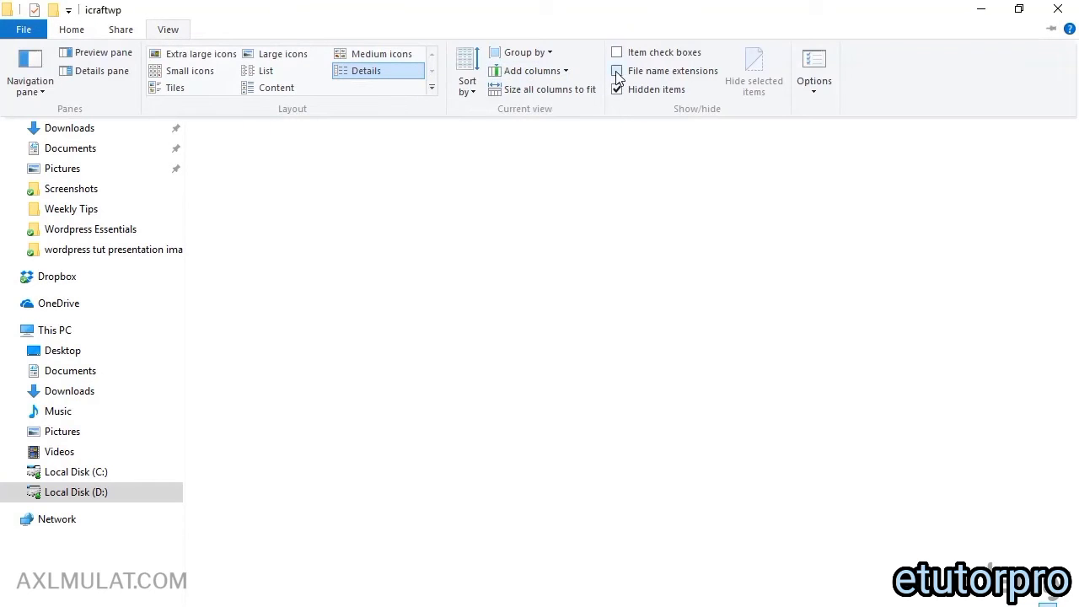
click(228, 112)
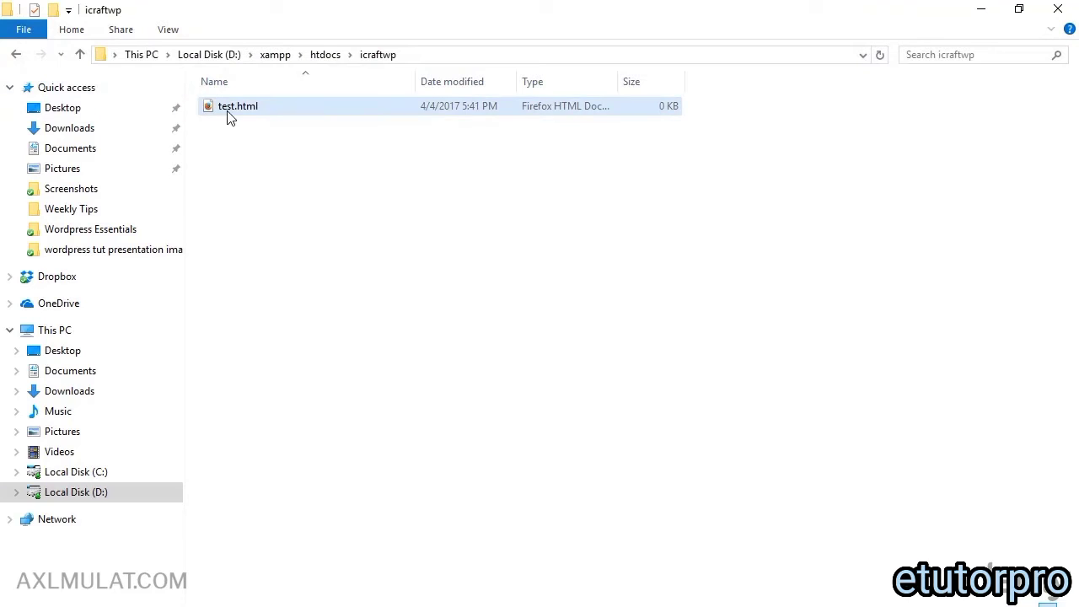
Step: Open test.html in Notepad, enter <p>Hello</p>, and save the file
right_click(230, 112)
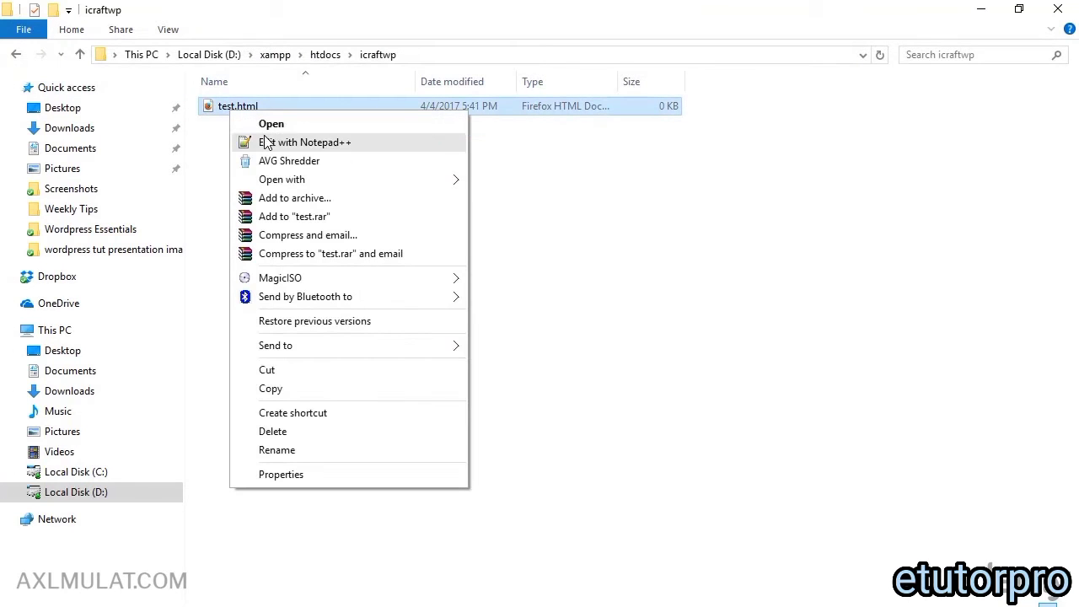
mouse_move(276, 179)
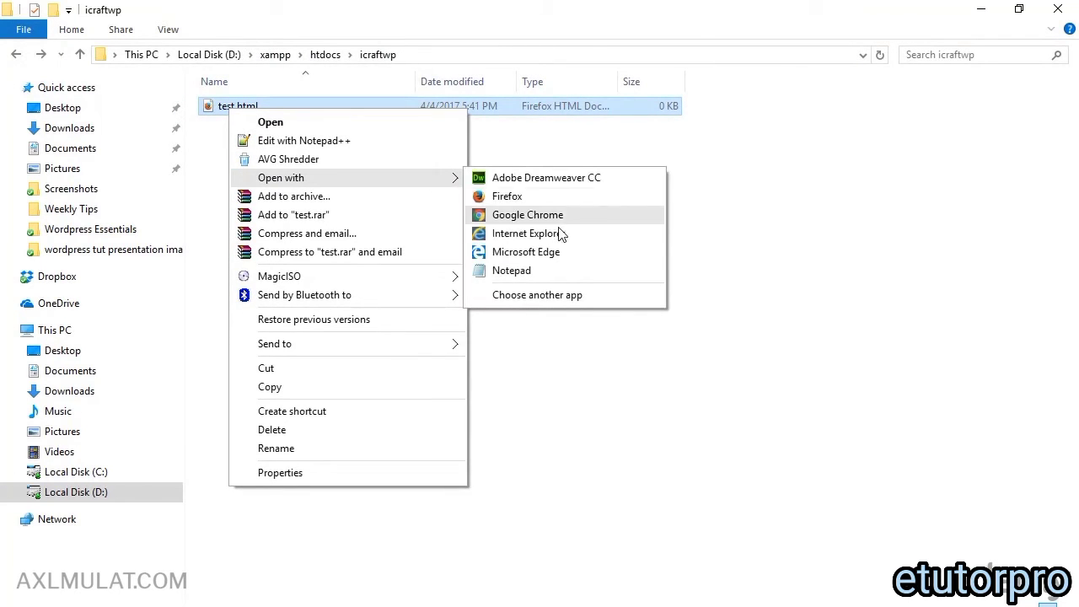
click(565, 272)
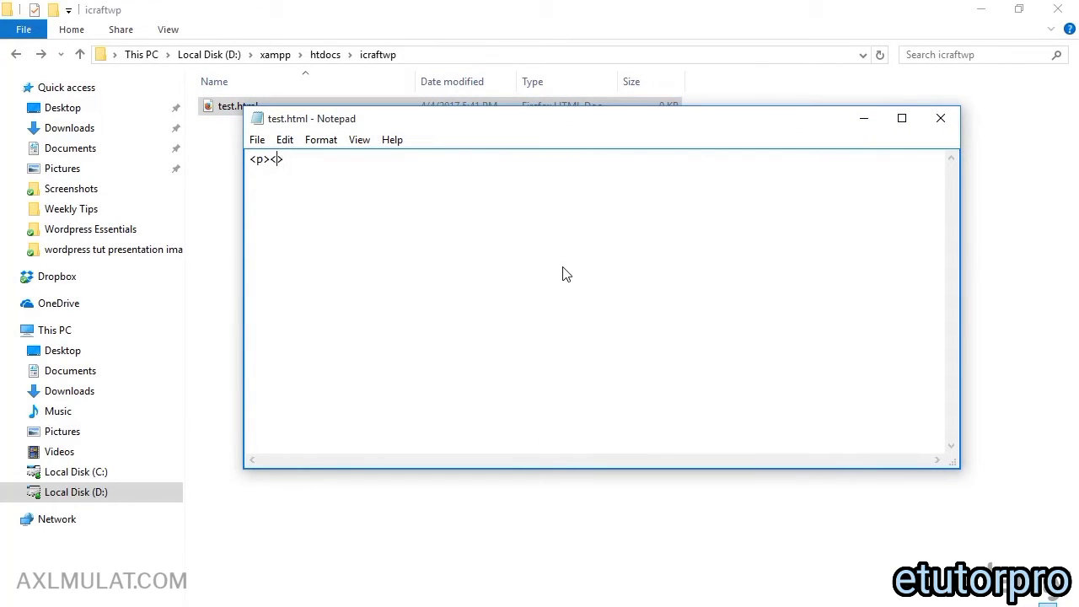
text(/)
key(Left)
key(Left)
text(Helloe)
key(BackSpace)
click(224, 287)
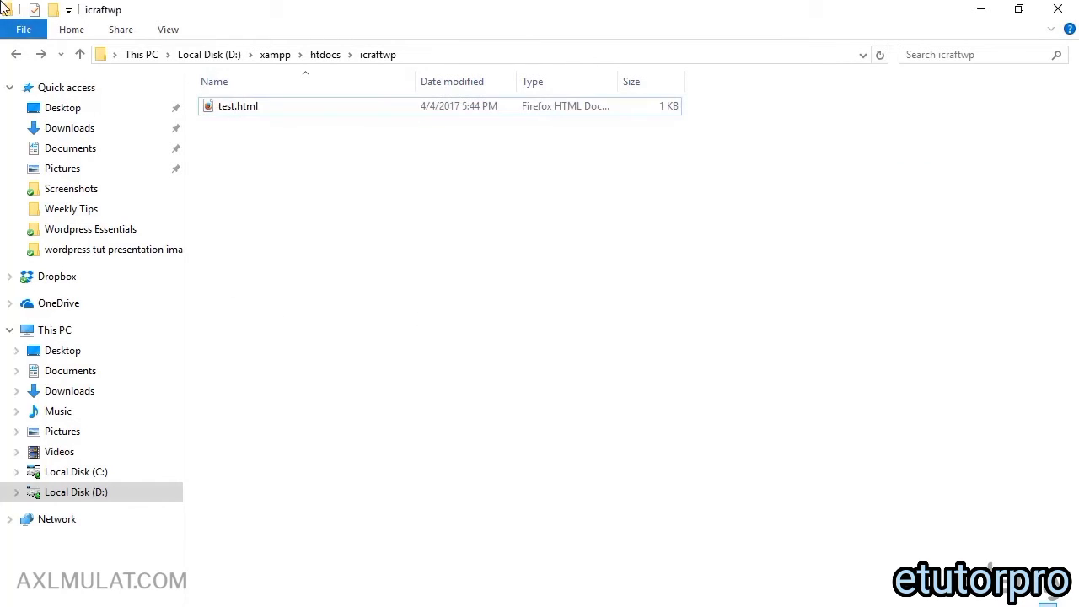
Step: In Chrome, replace dashboard in the address with icraftwp and load localhost/icraftwp/
click(18, 54)
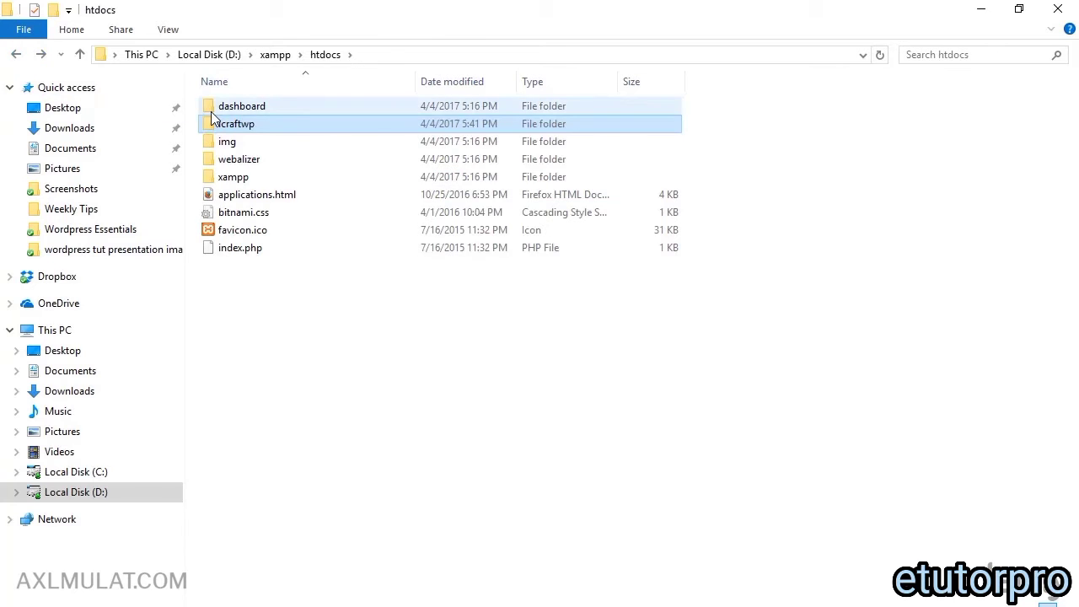
click(243, 123)
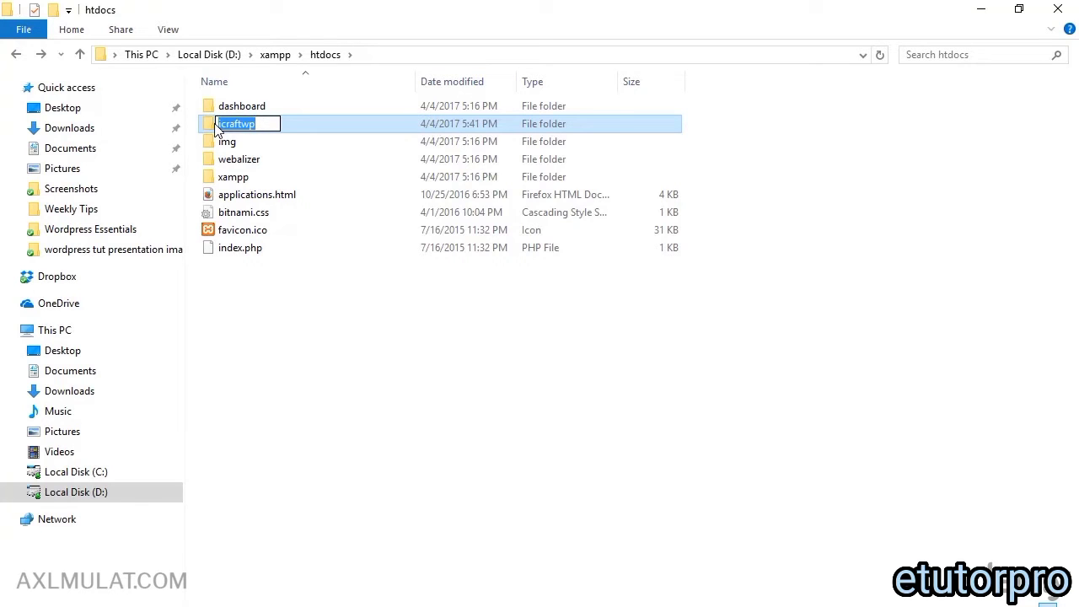
click(209, 605)
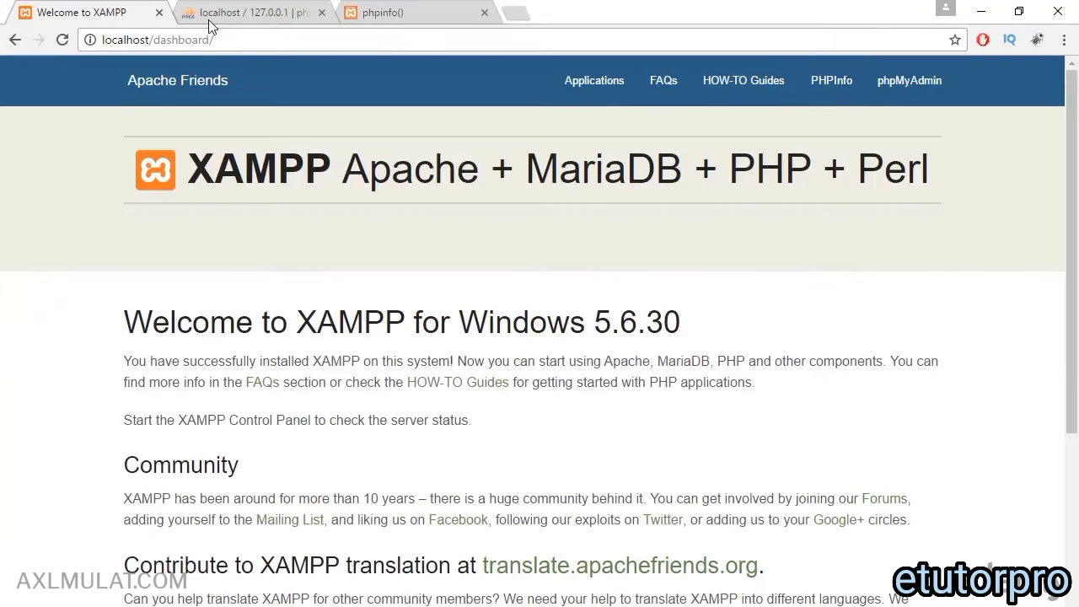
double_click(187, 40)
key(BackSpace)
text(icraftwp)
key(Return)
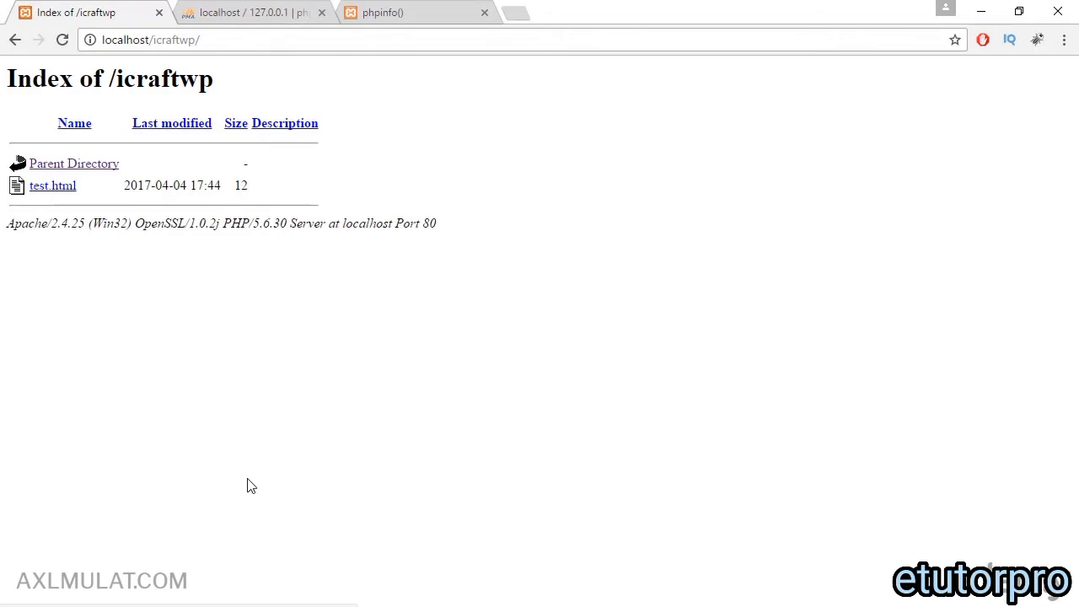
key(alt+Tab)
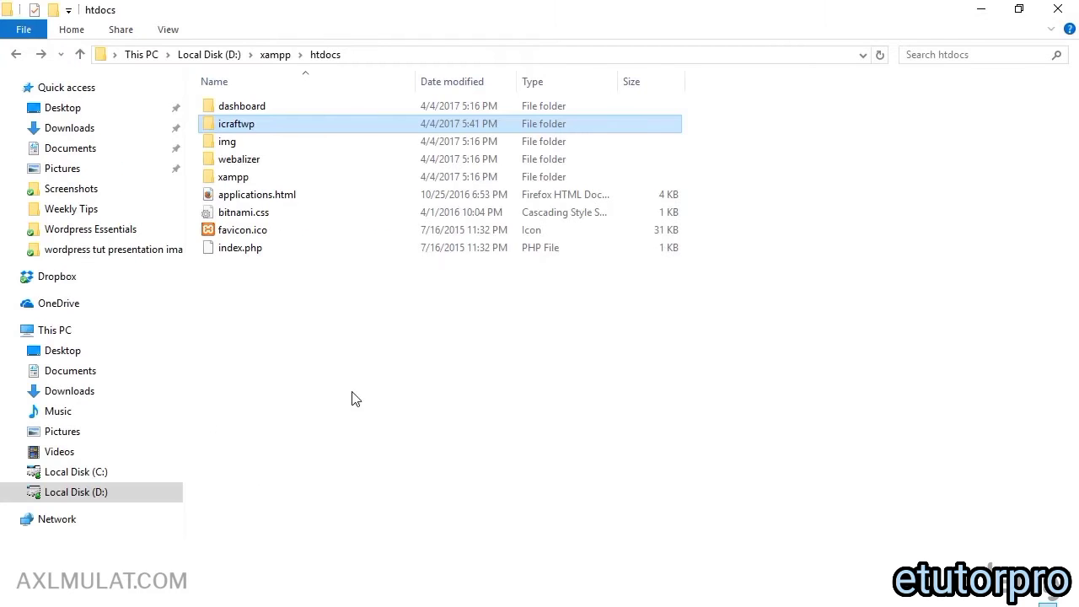
Step: Place File Explorer beside Chrome and open test.html in the browser
double_click(271, 126)
double_click(556, 12)
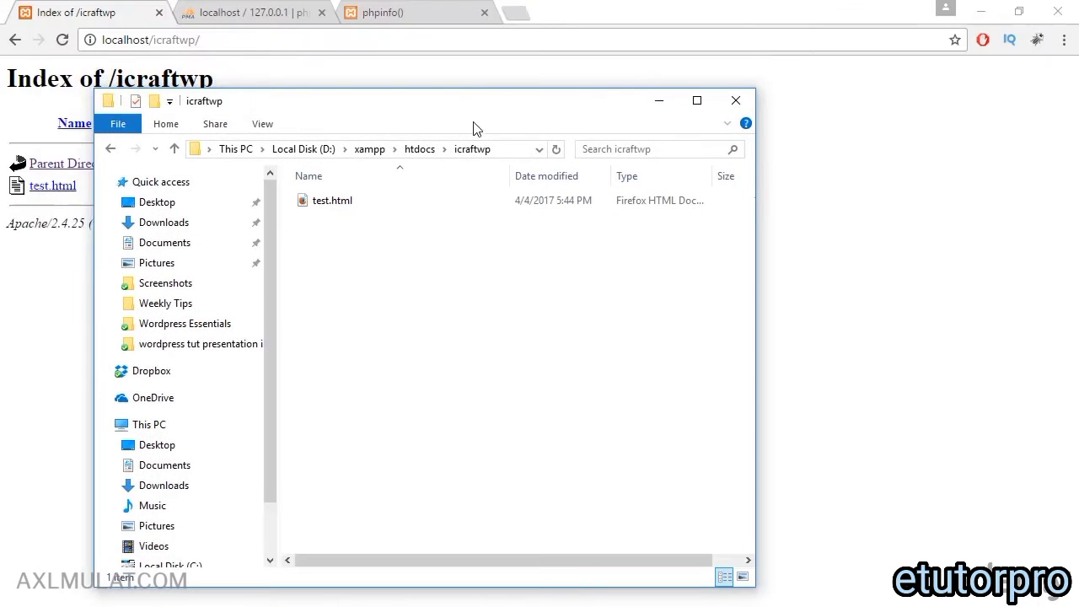
drag(518, 111, 715, 110)
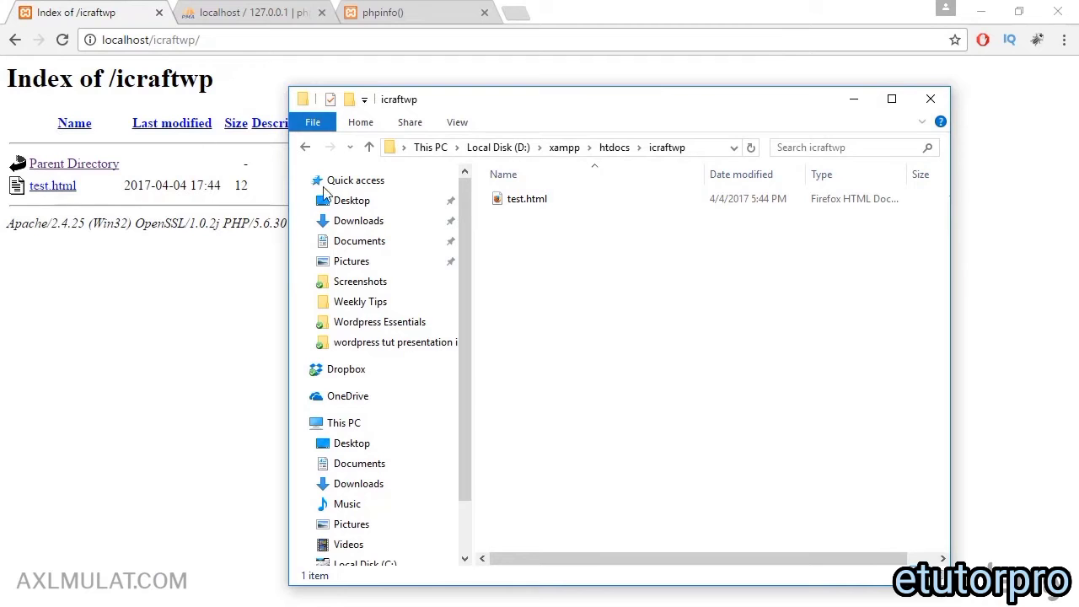
click(306, 147)
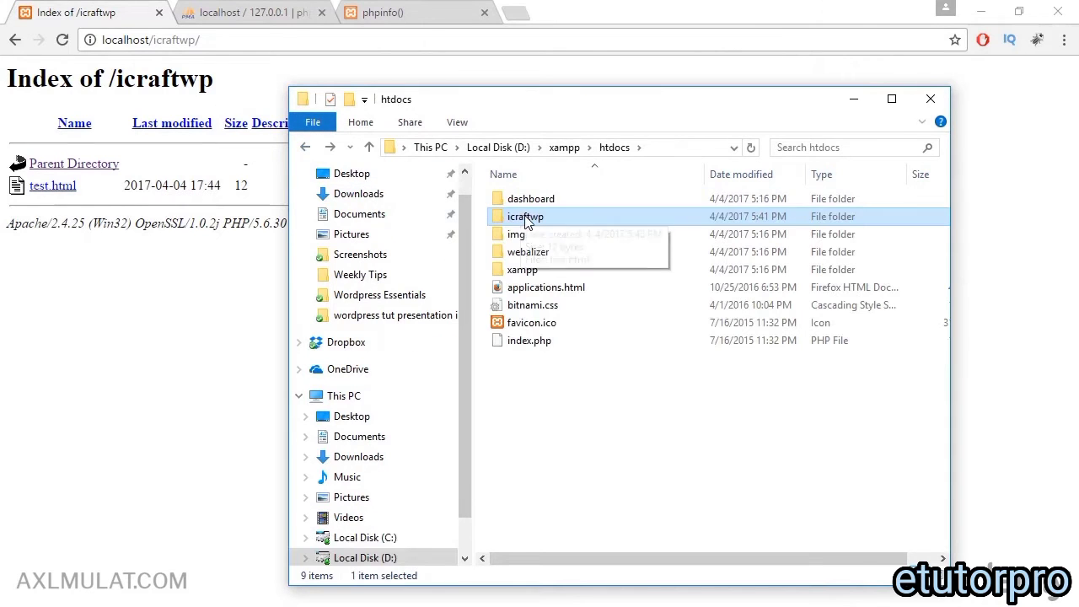
click(52, 185)
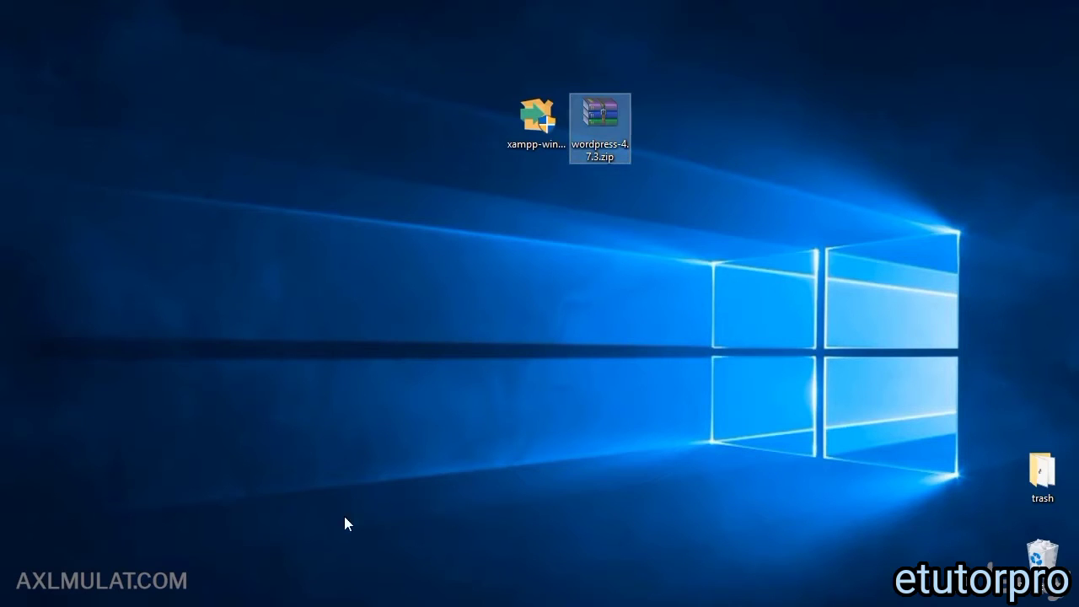
click(341, 606)
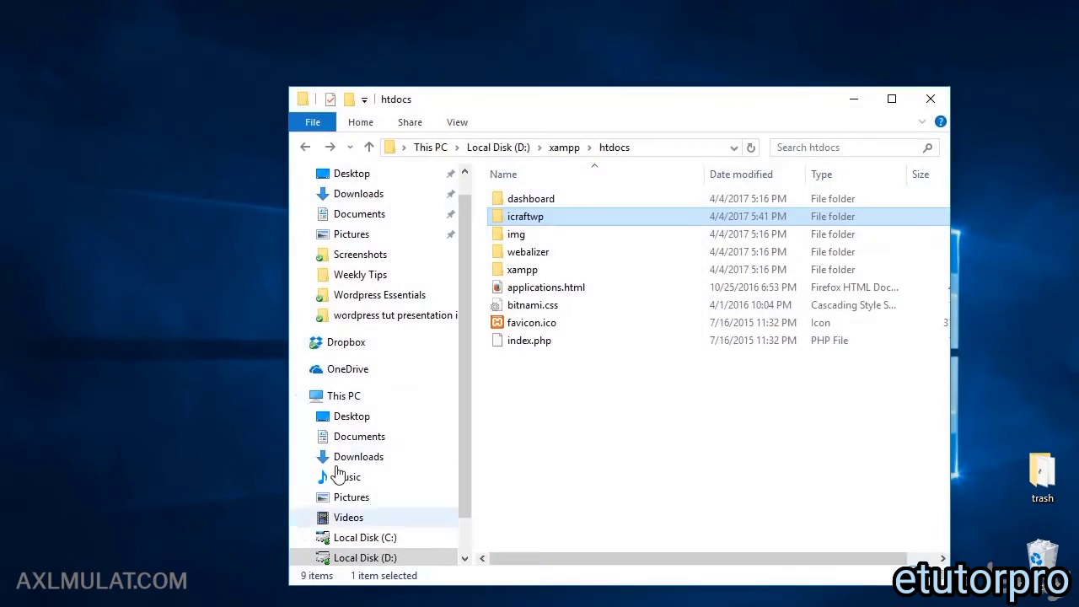
Step: Delete test.html from icraftwp and paste wordpress-4.7.3.zip in its place
double_click(524, 216)
click(550, 208)
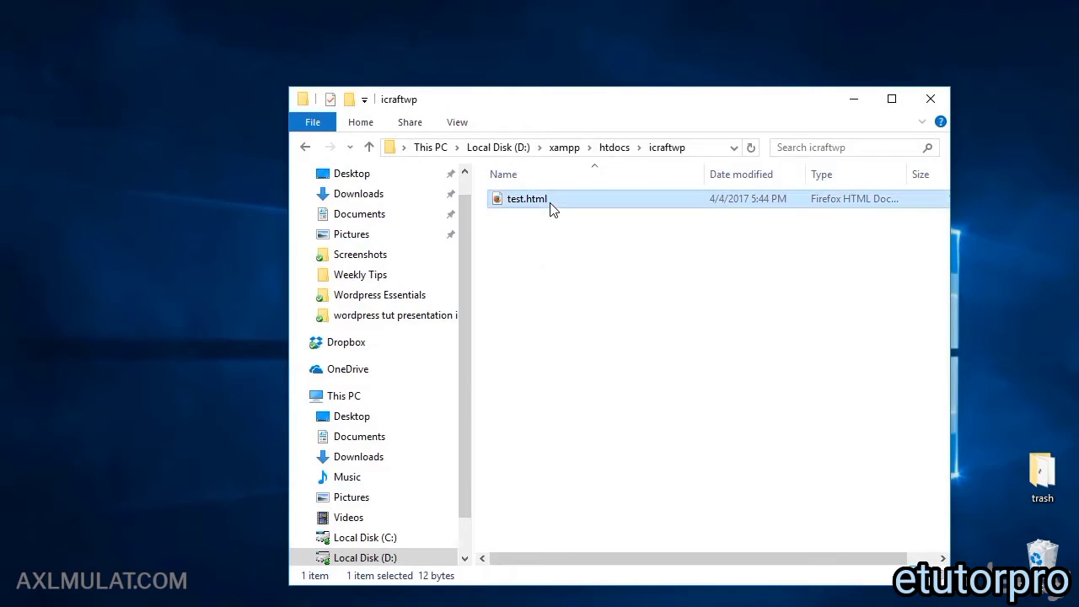
key(Delete)
right_click(532, 241)
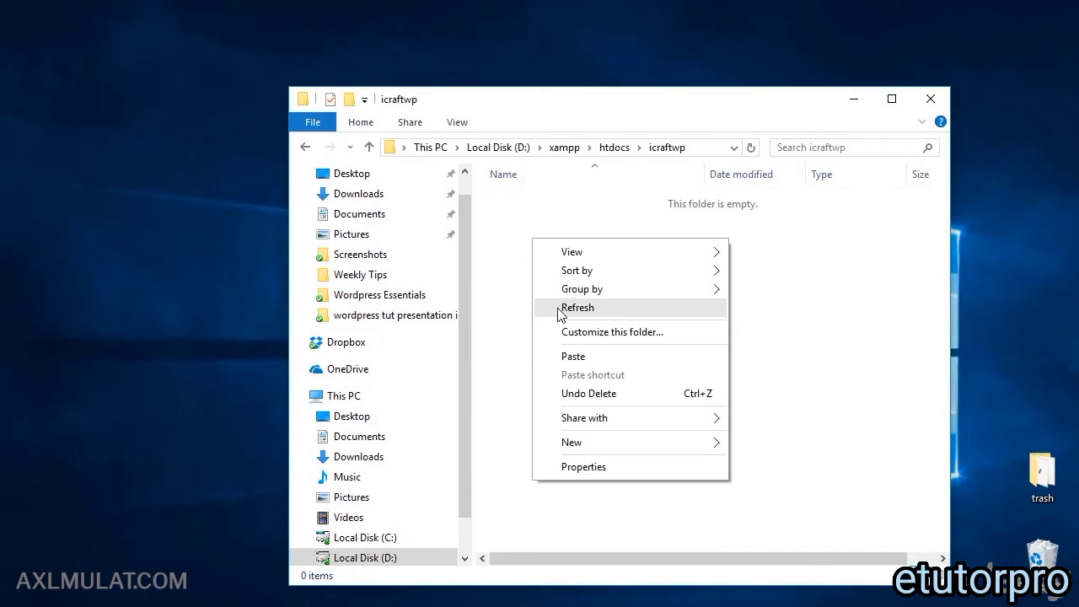
click(573, 356)
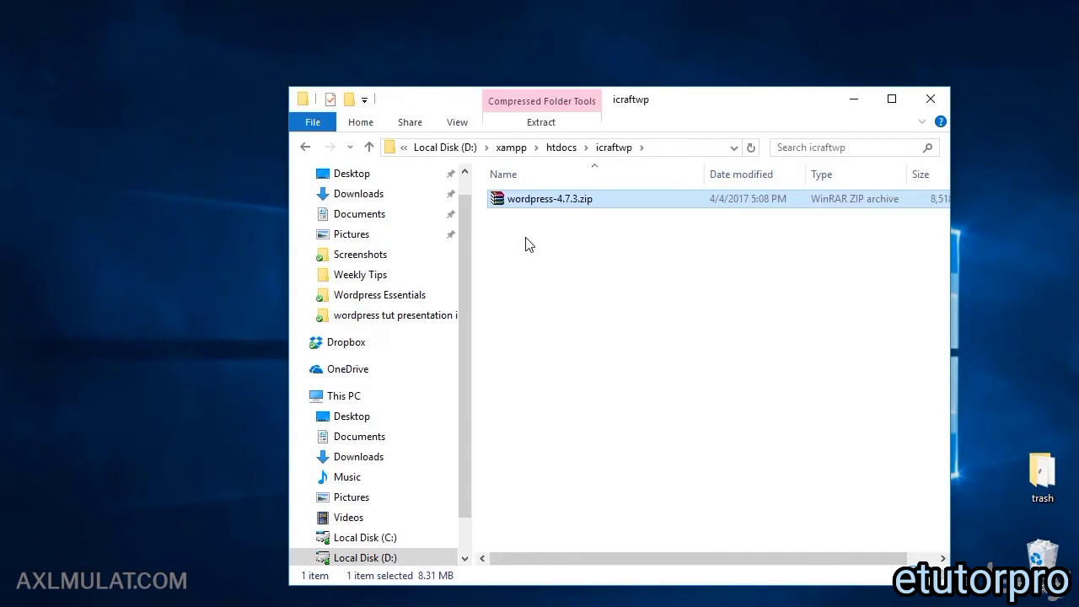
click(523, 261)
right_click(529, 200)
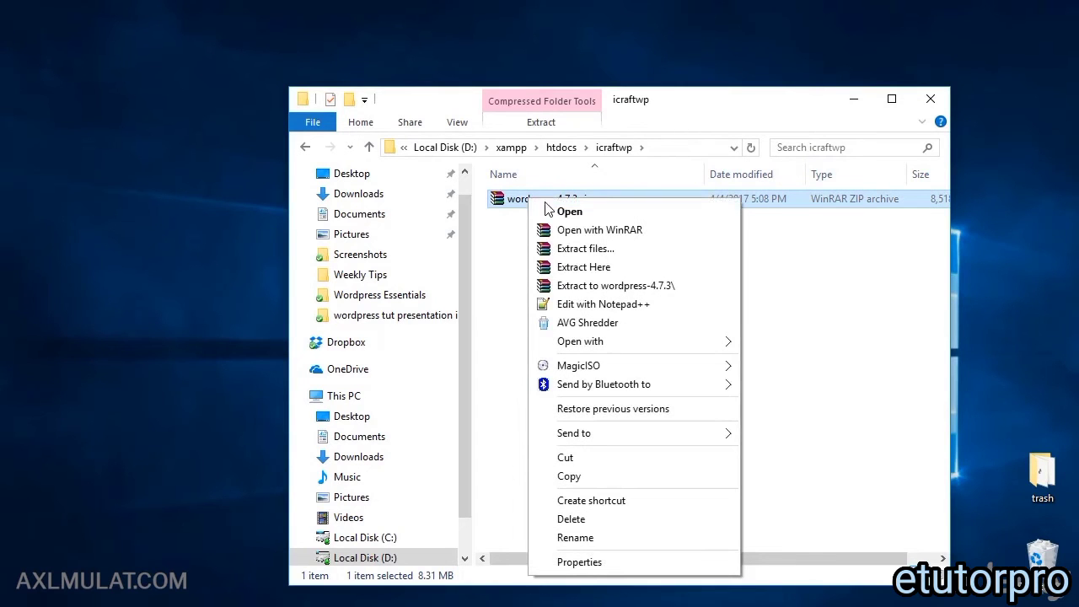
Step: Extract wordpress-4.7.3.zip here, producing a wordpress folder inside icraftwp
click(568, 266)
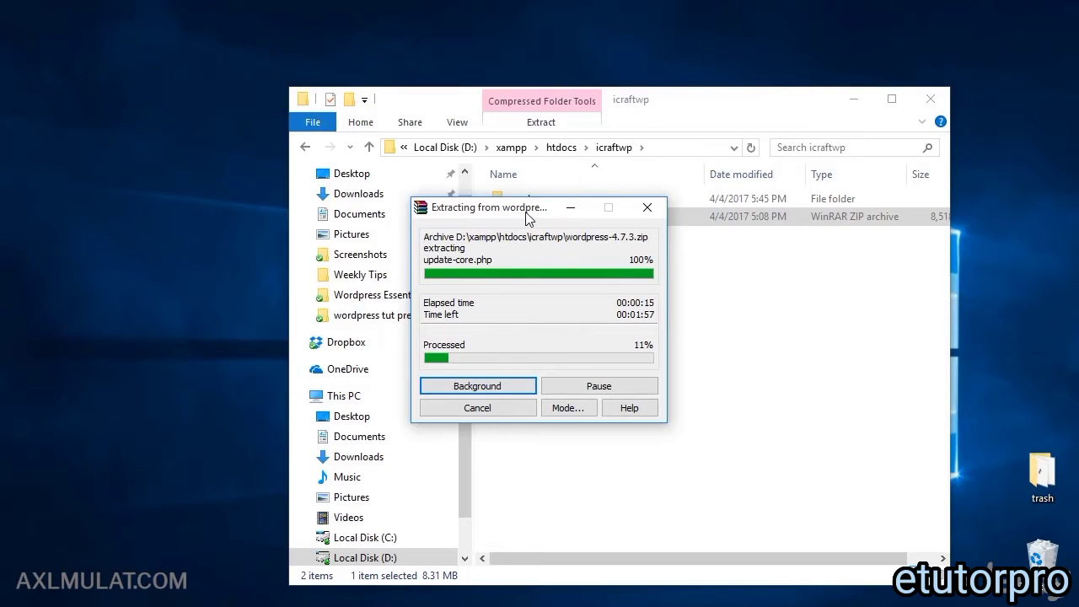
drag(525, 212, 716, 260)
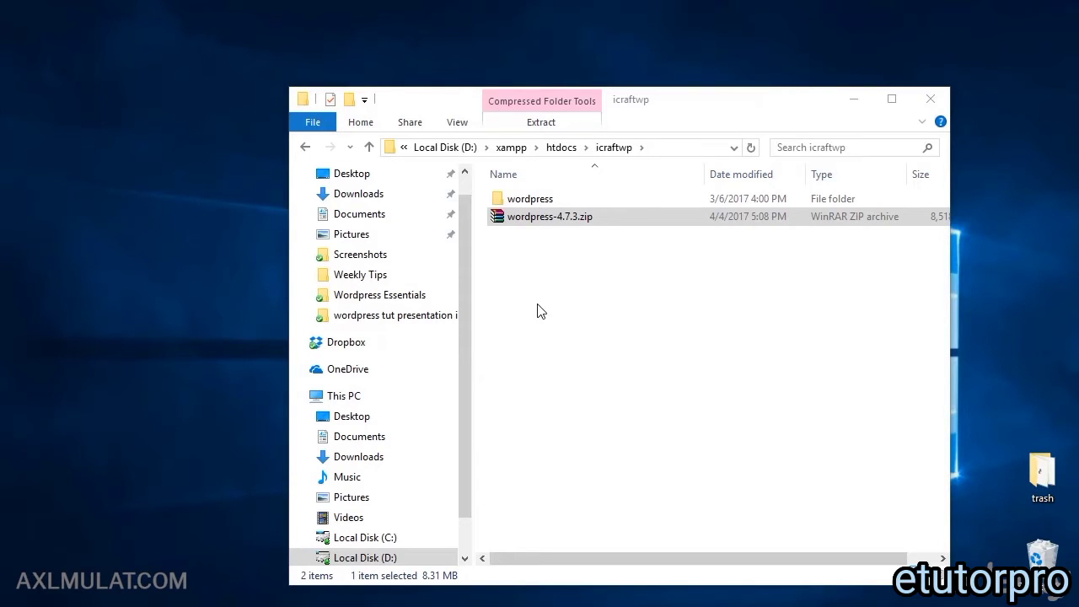
click(538, 306)
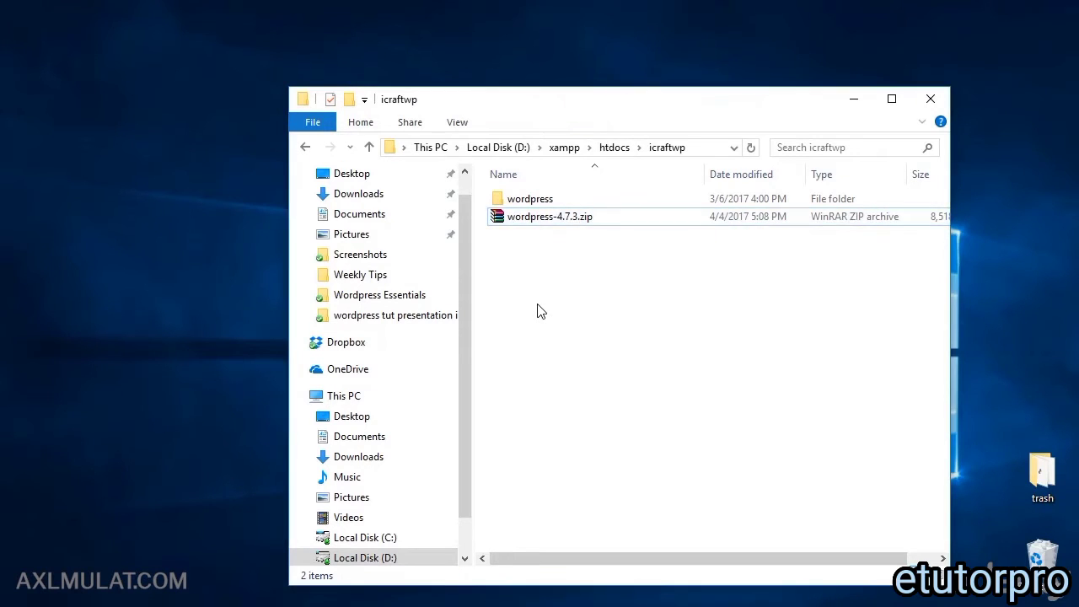
Step: Delete the zip, move the 19 WordPress items into icraftwp, and remove the empty wordpress folder
click(545, 222)
key(Delete)
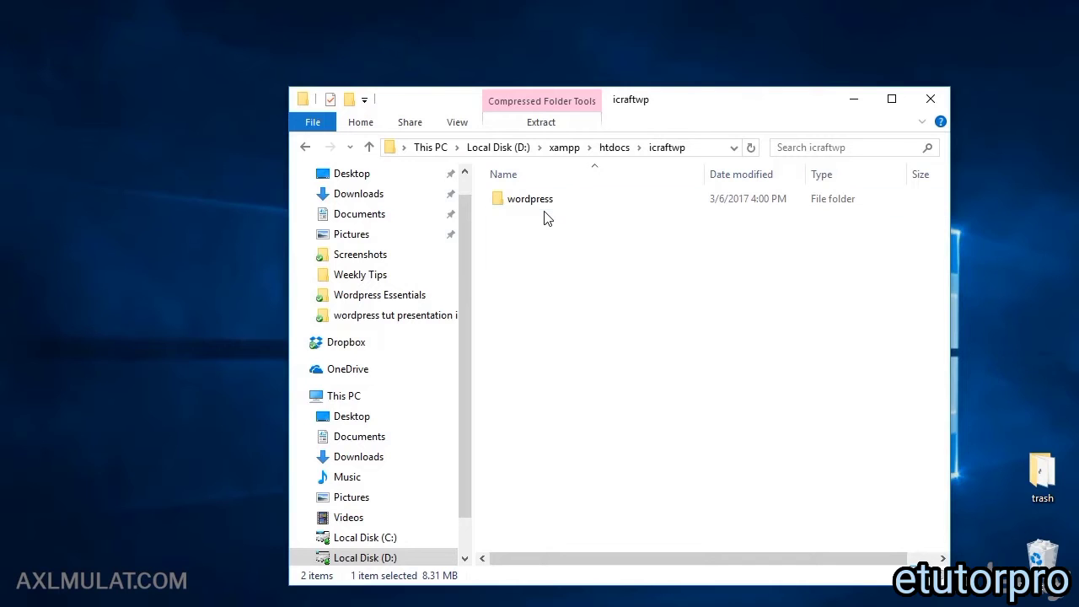
double_click(544, 203)
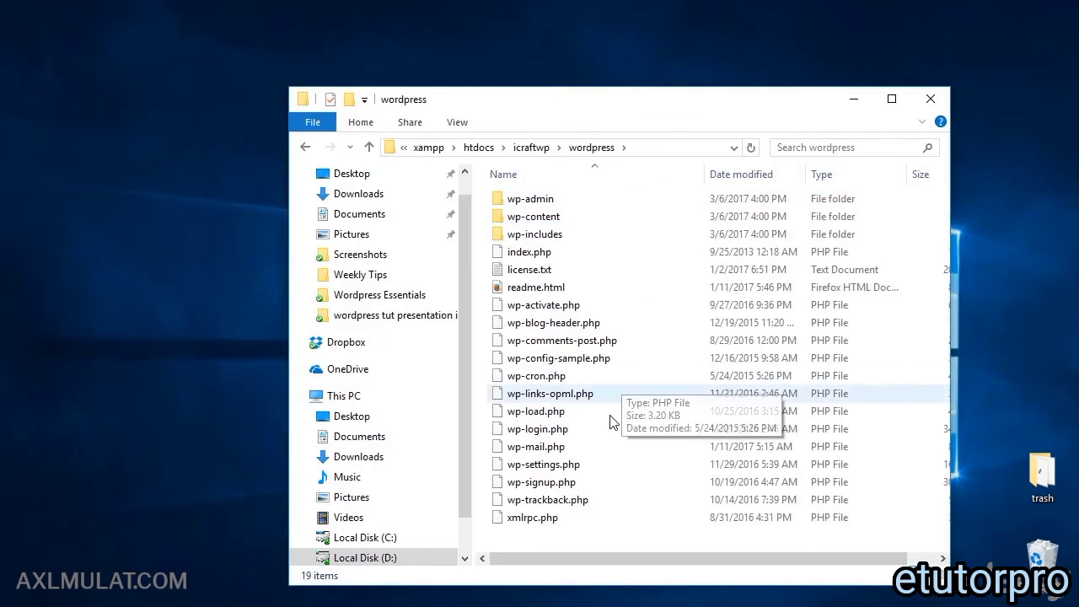
drag(539, 533, 545, 203)
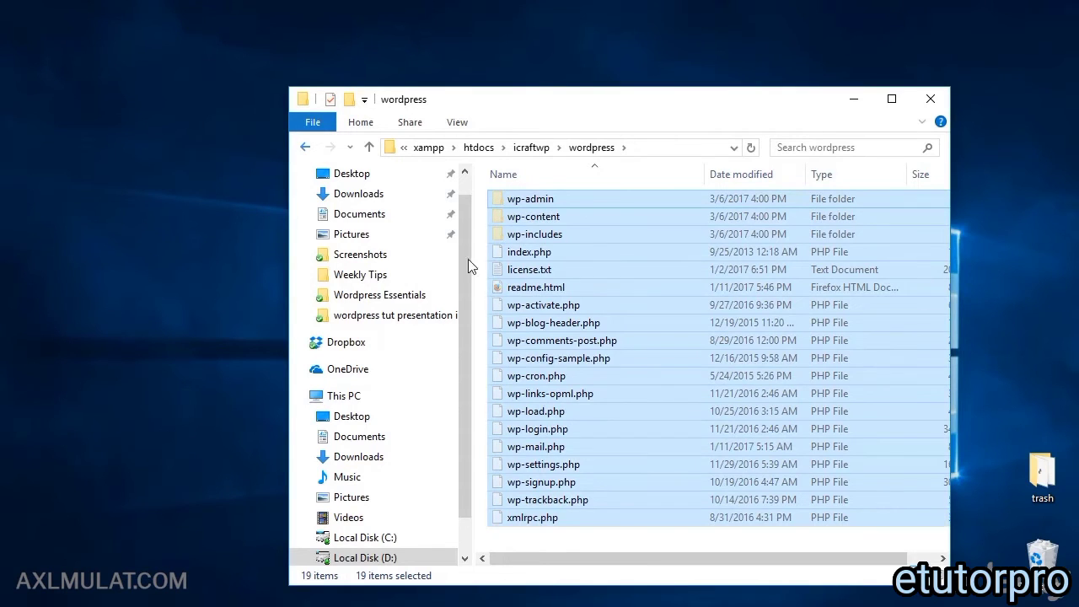
key(alt+Left)
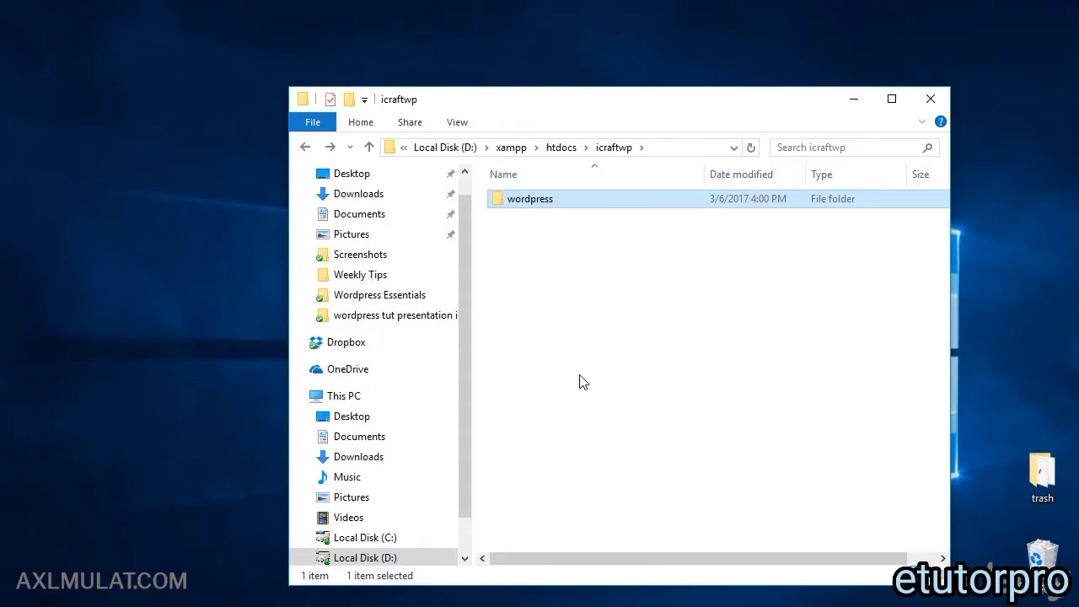
key(ctrl+v)
click(531, 203)
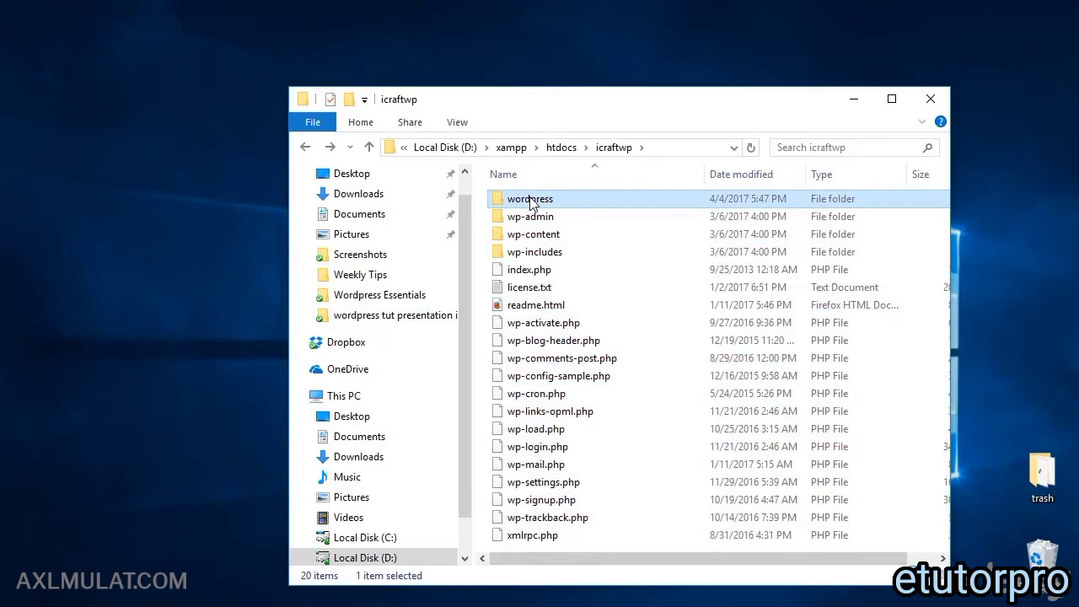
key(Delete)
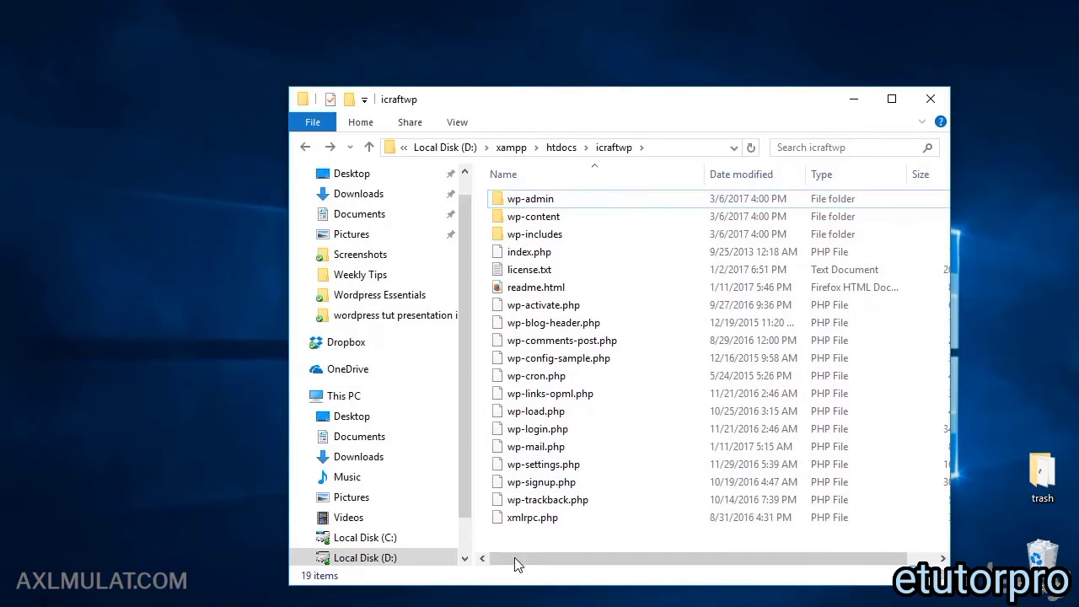
click(305, 147)
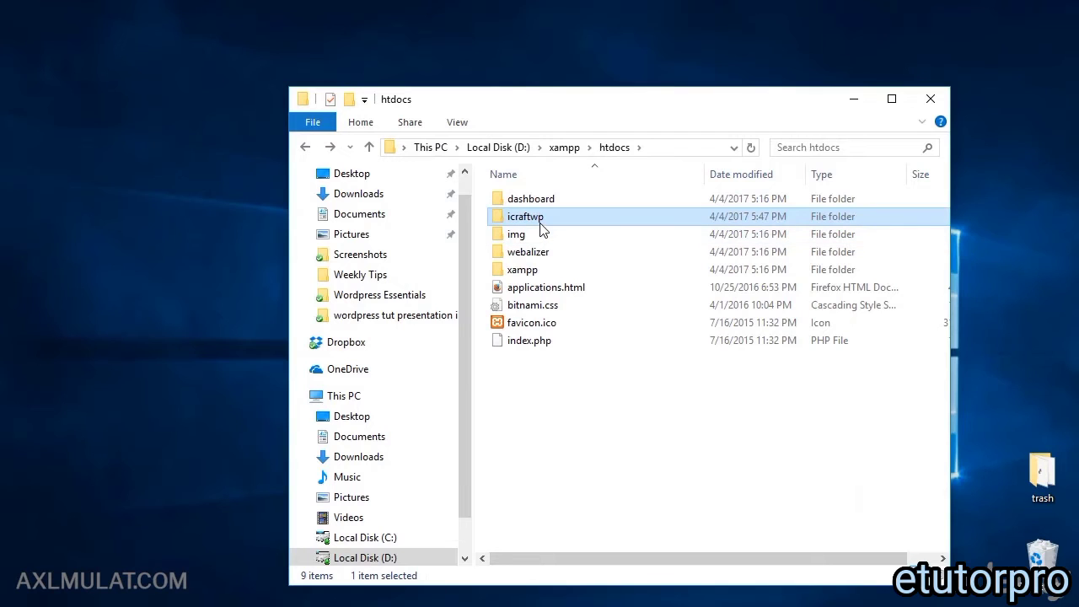
Step: Create two new folders in htdocs named mysite1 and mywpsite2
right_click(511, 427)
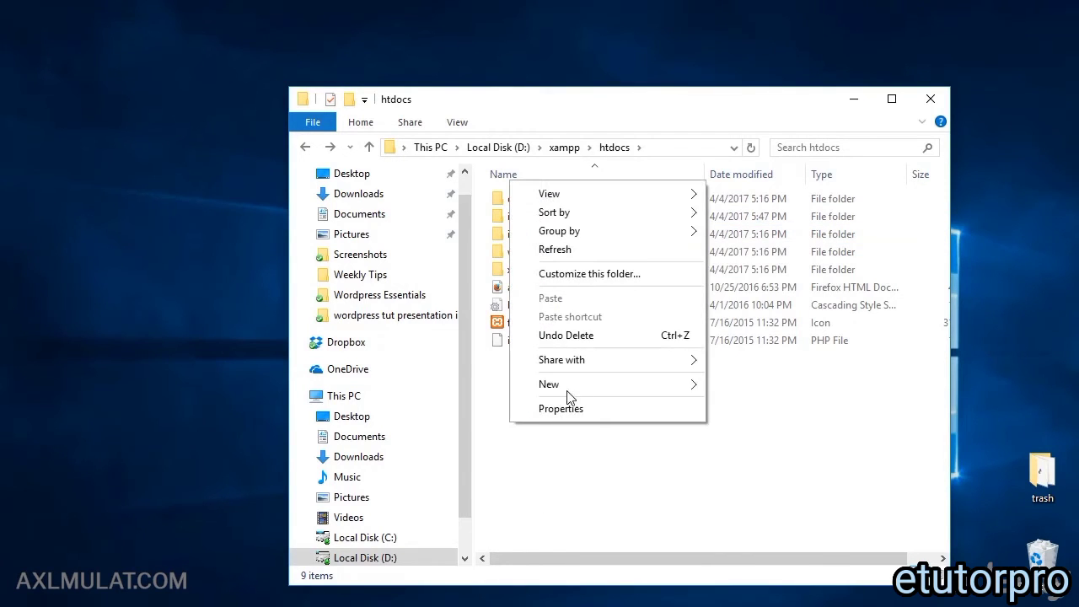
mouse_move(684, 385)
click(730, 381)
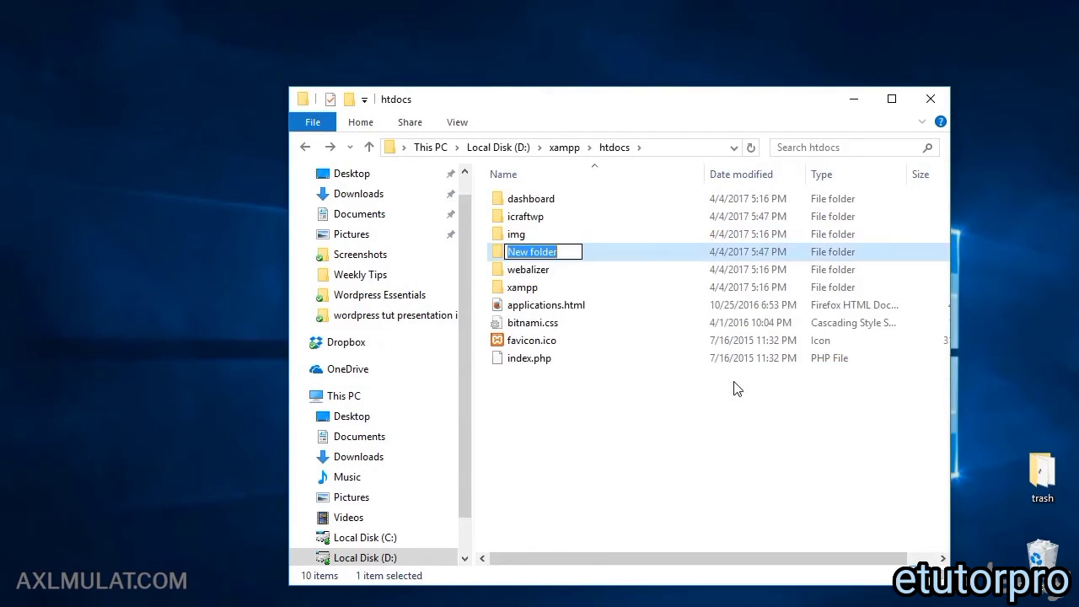
text(mys)
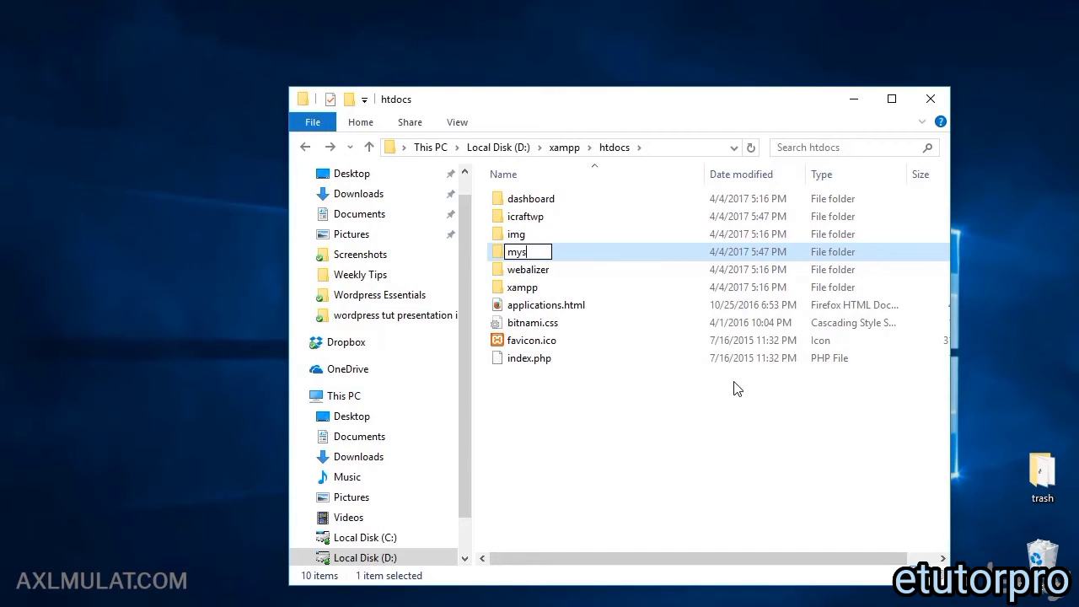
text(ite1)
click(573, 460)
right_click(573, 460)
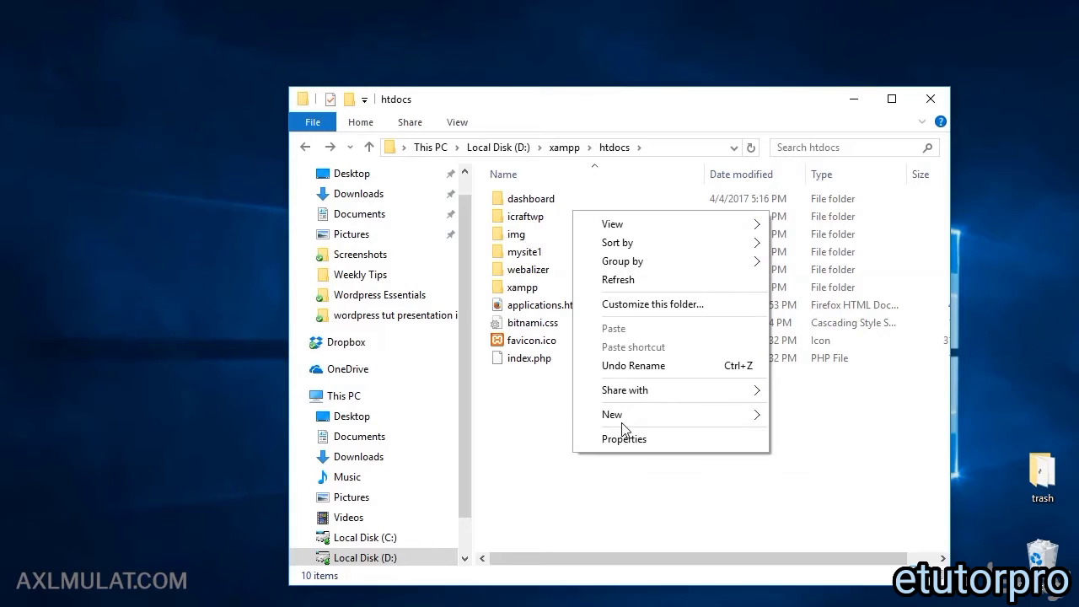
mouse_move(622, 429)
click(793, 414)
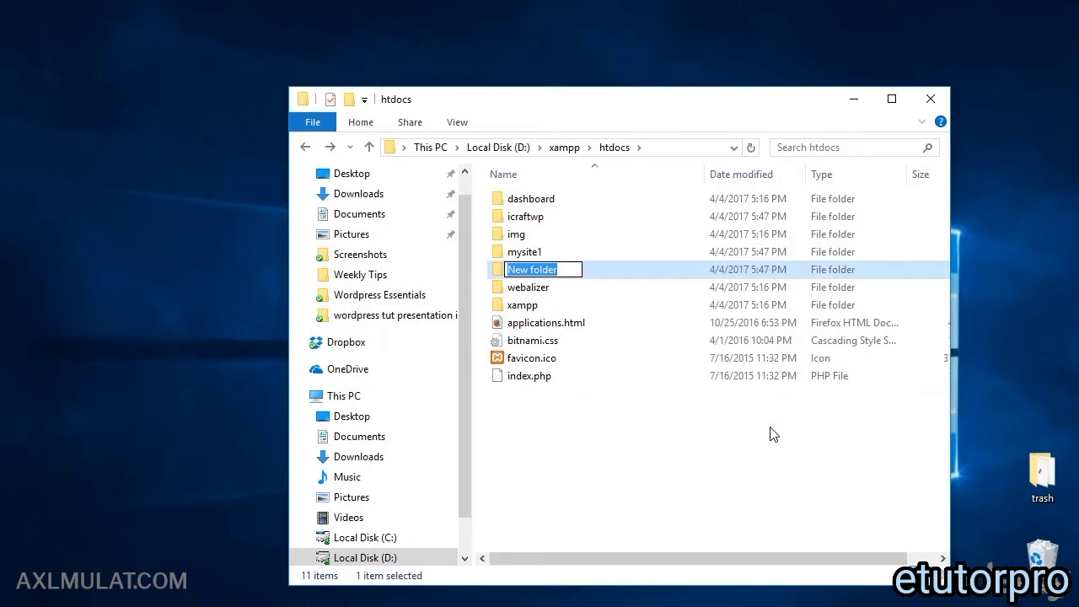
text(mywps)
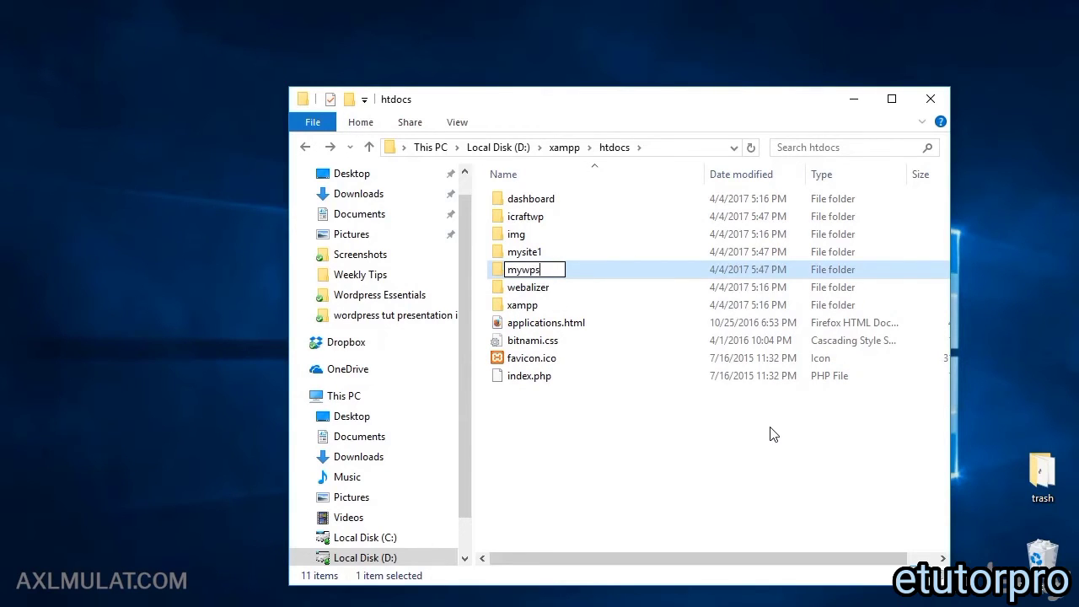
text(ite2)
click(642, 403)
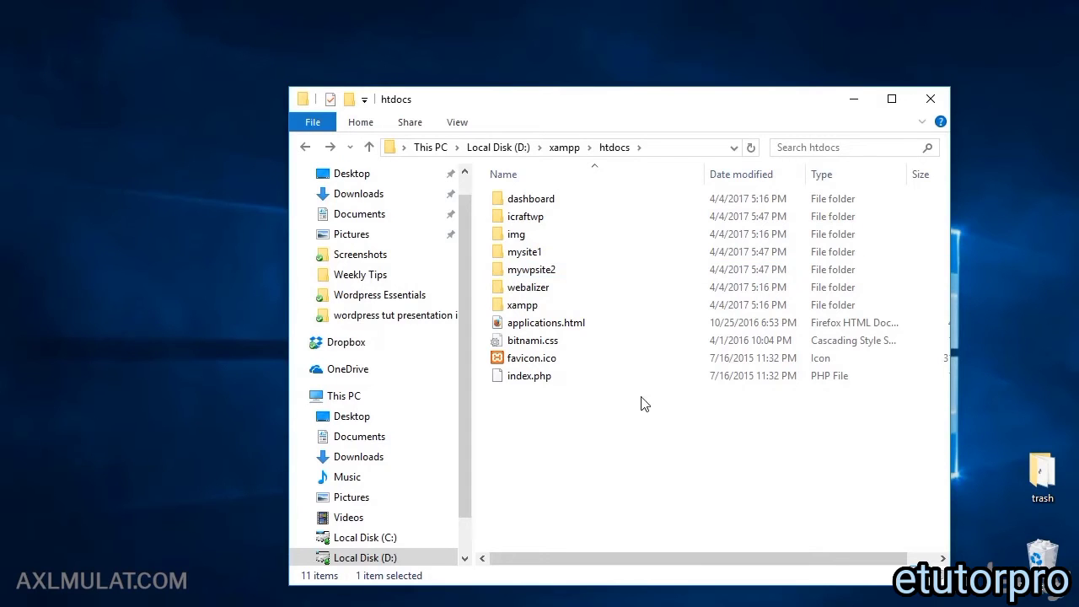
Step: Remove test.html from Chrome's address so it reads localhost/icraftwp/
double_click(538, 219)
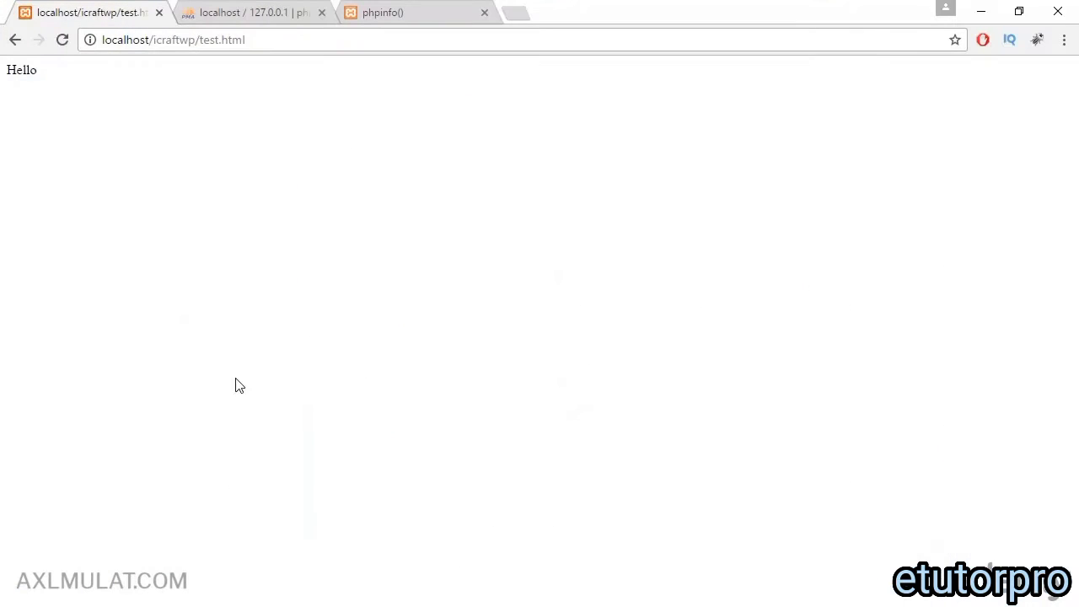
drag(215, 38, 325, 31)
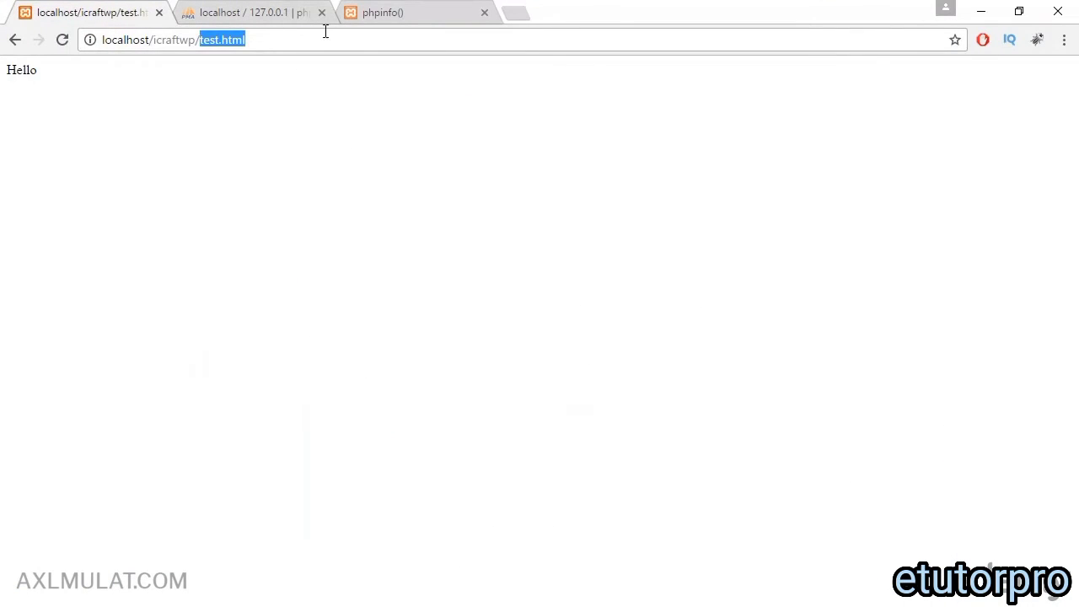
key(BackSpace)
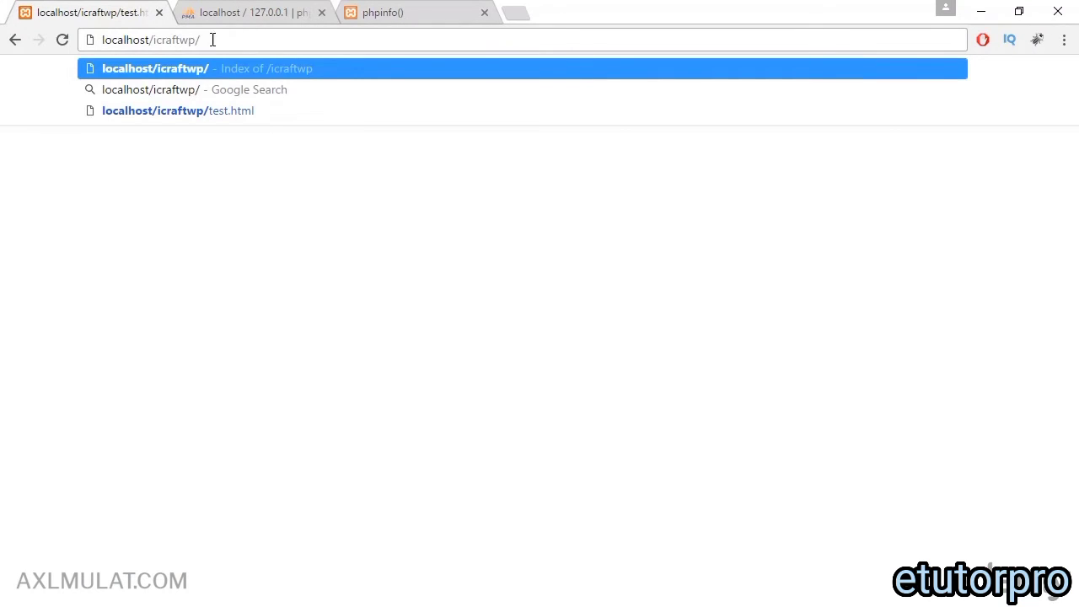
key(alt+Tab)
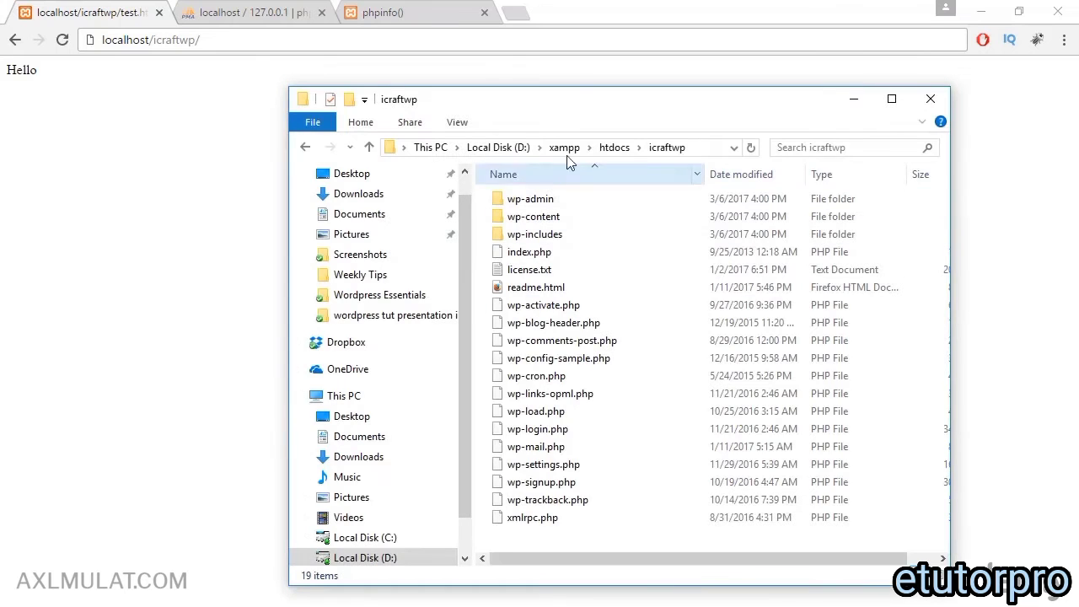
click(303, 148)
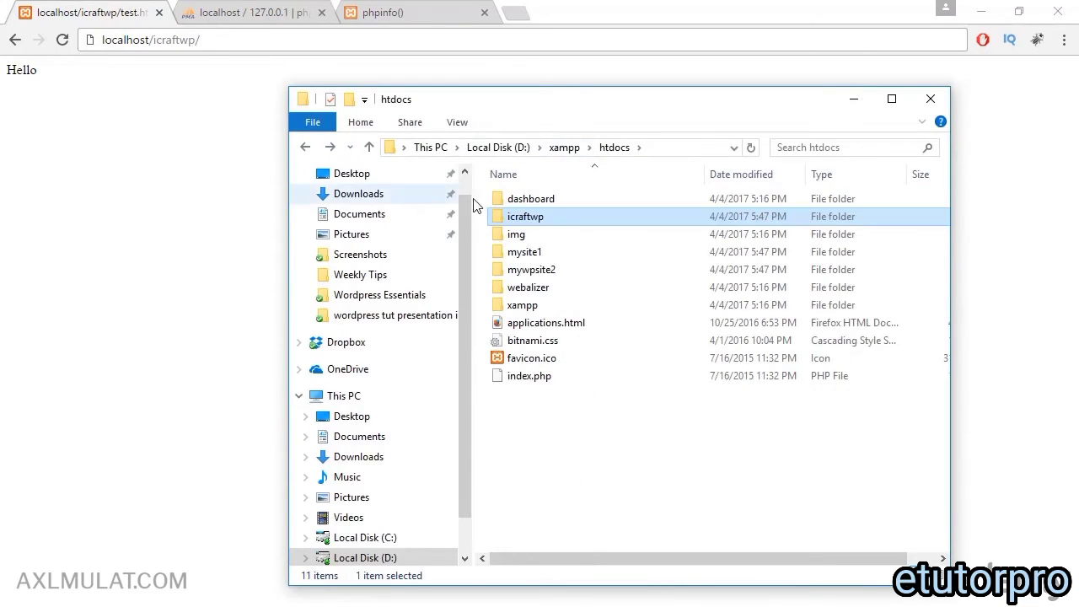
click(291, 46)
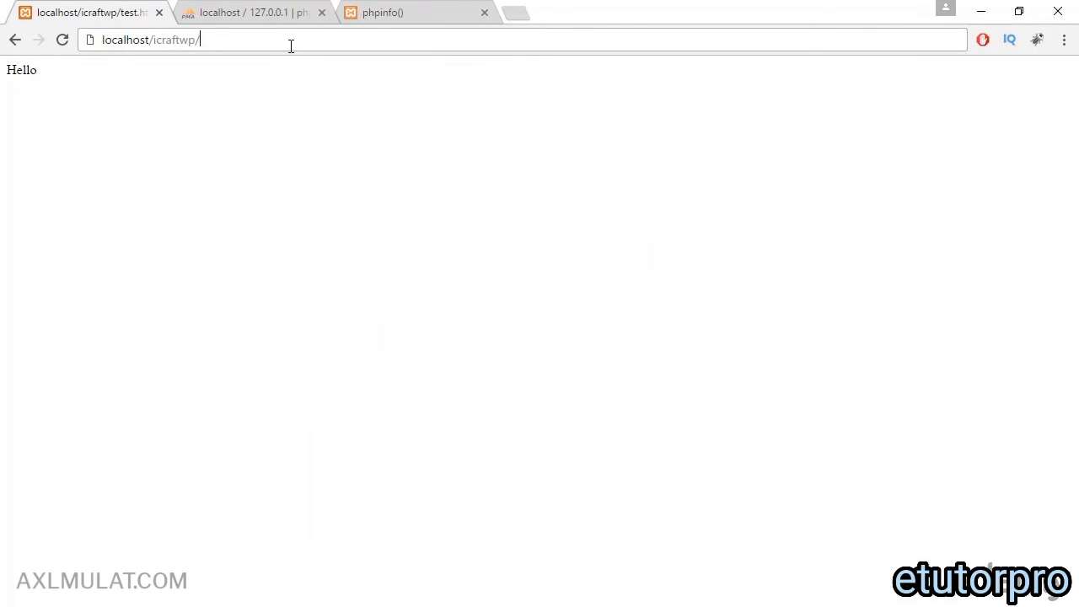
Step: Load localhost/icraftwp/, continue the WordPress installer in English, then go to phpMyAdmin
key(Return)
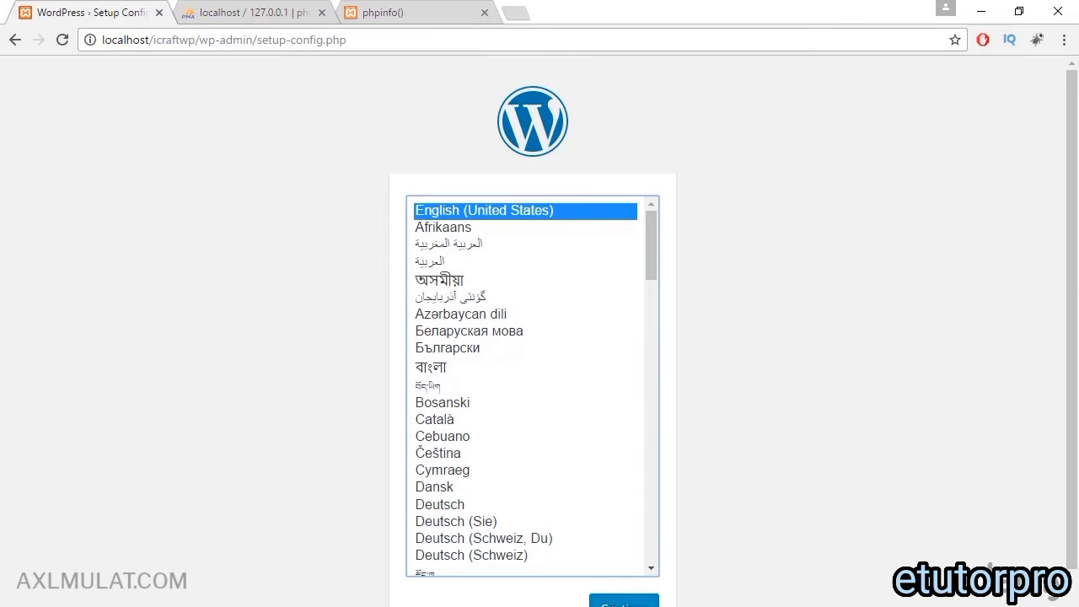
click(624, 603)
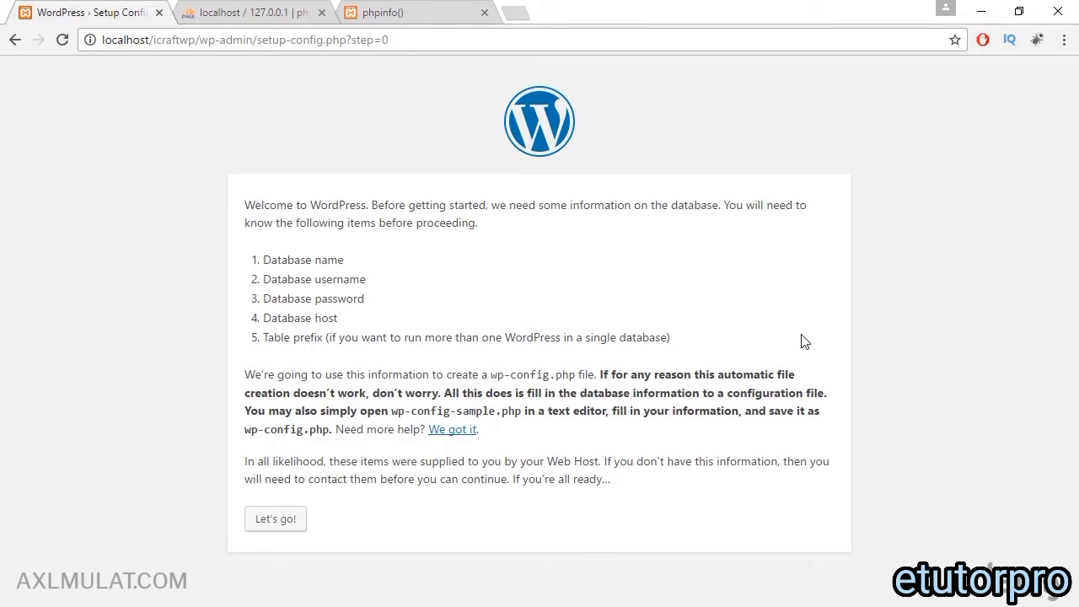
click(241, 8)
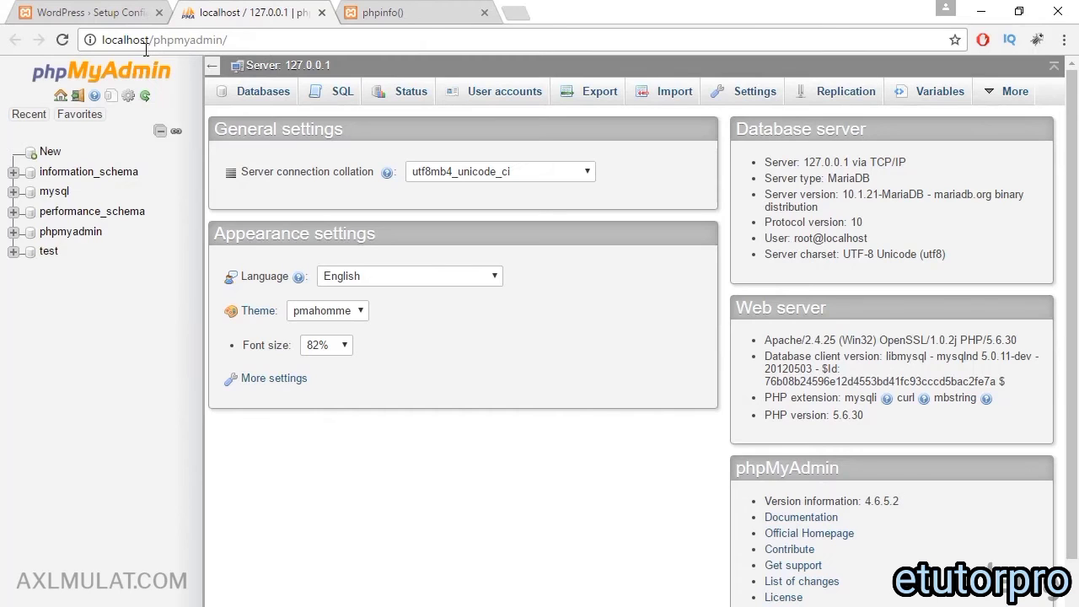
Step: Create an empty phpMyAdmin database named icraftwp, copying the name from the setup address
click(49, 154)
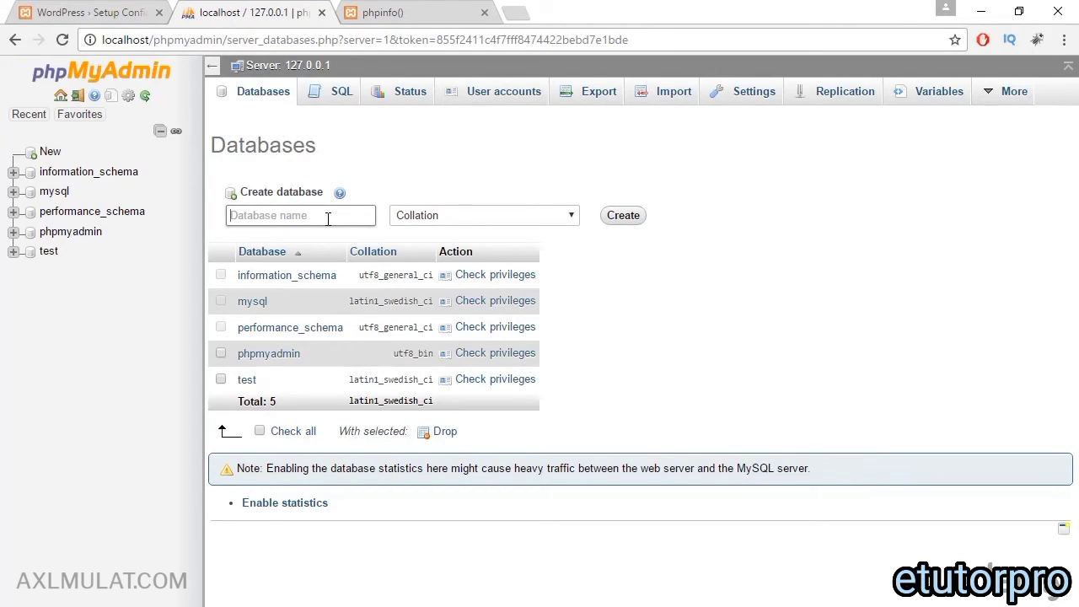
click(119, 11)
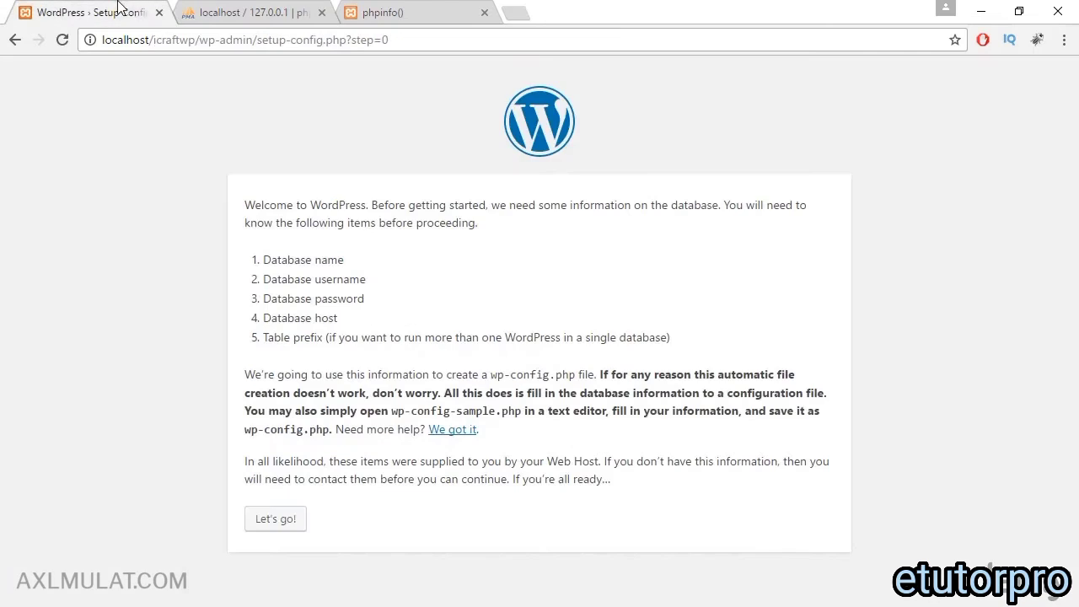
click(166, 38)
double_click(167, 38)
key(ctrl+c)
click(244, 12)
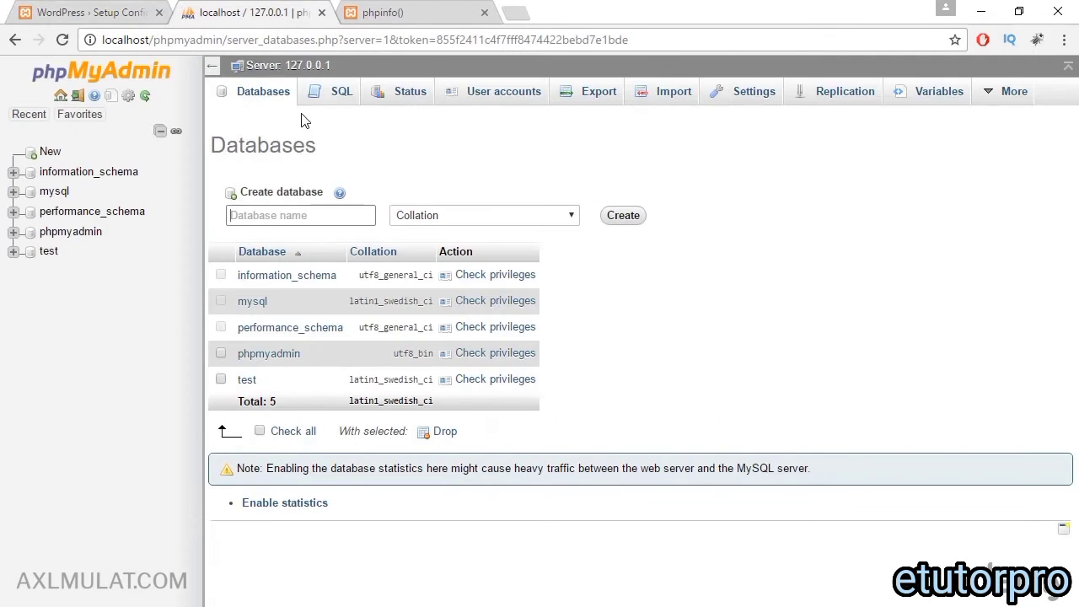
key(ctrl+v)
click(613, 224)
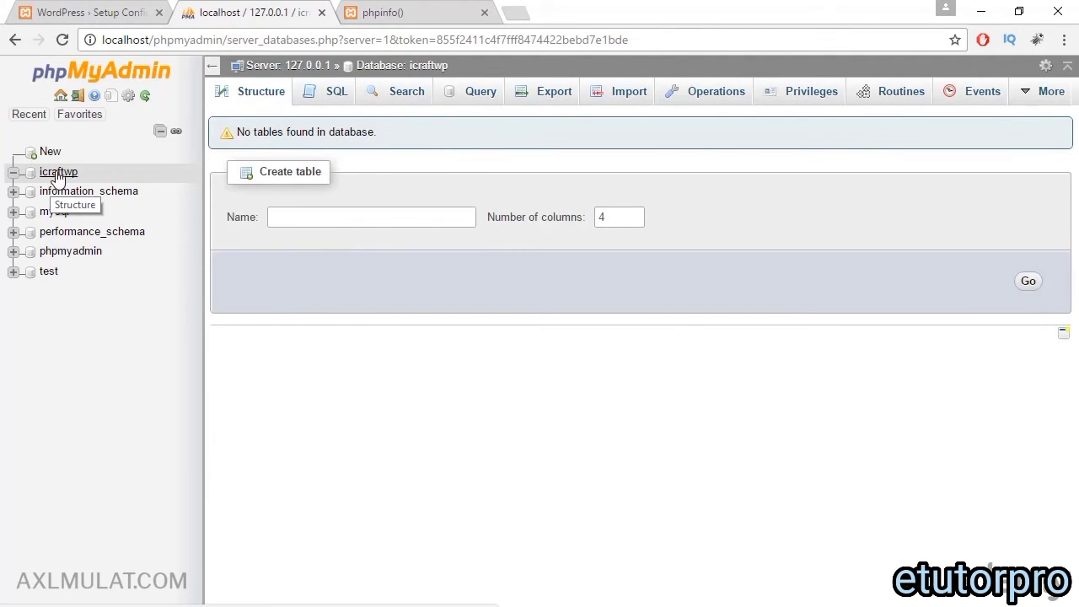
click(89, 13)
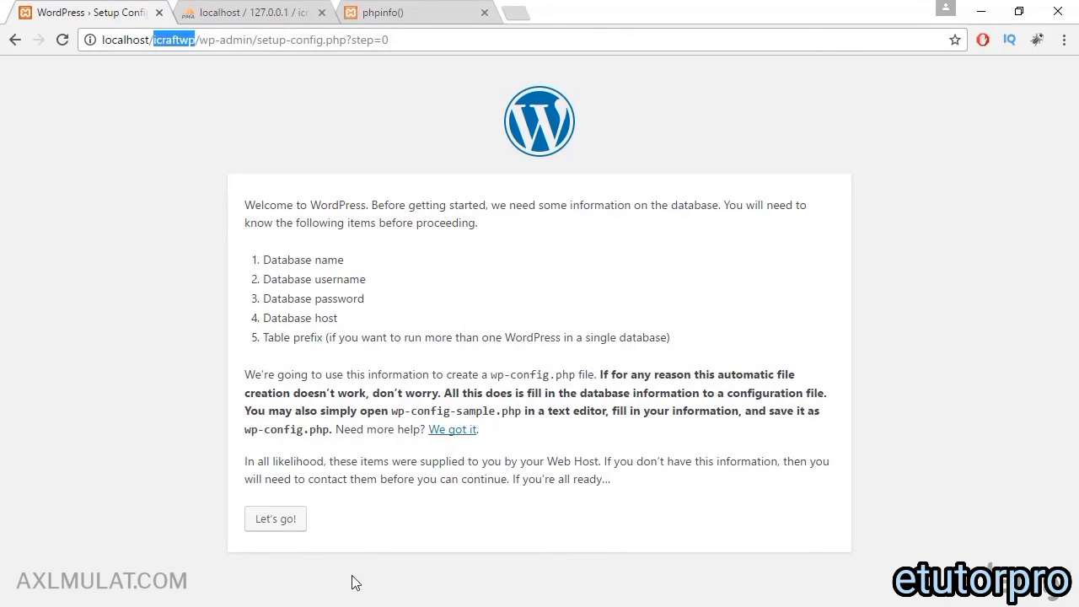
Step: Duplicate wp-config-sample.php in icraftwp and rename the copy to wp-config.php
click(370, 606)
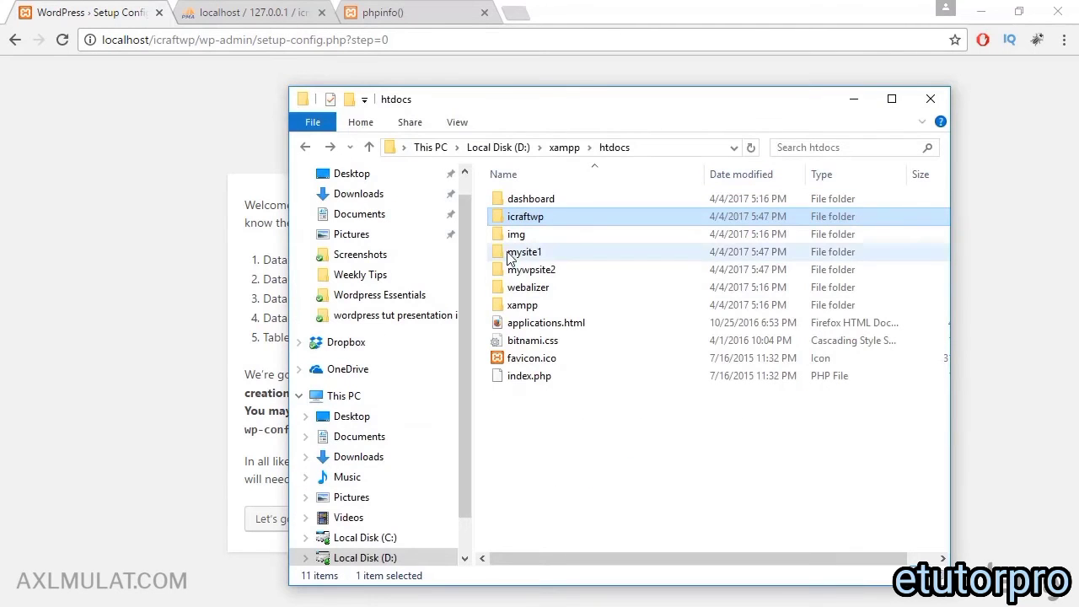
double_click(516, 216)
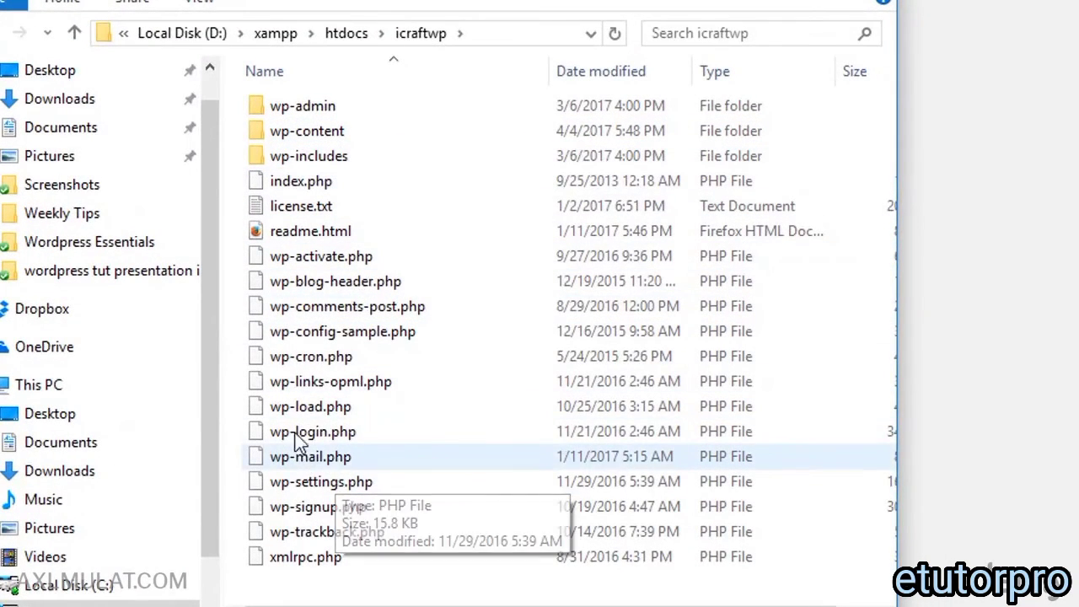
click(296, 334)
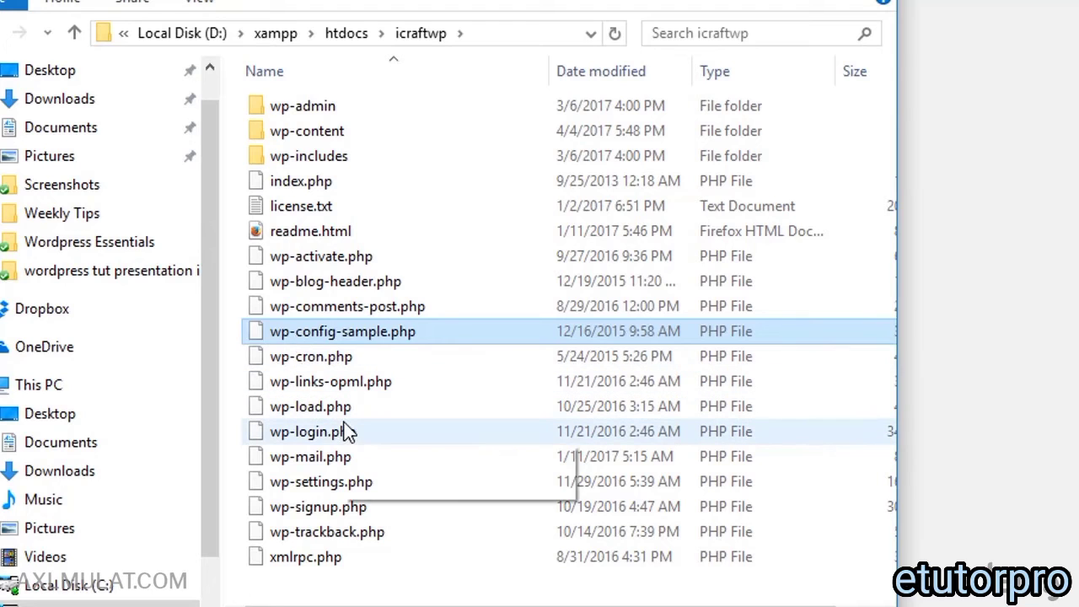
key(ctrl+v)
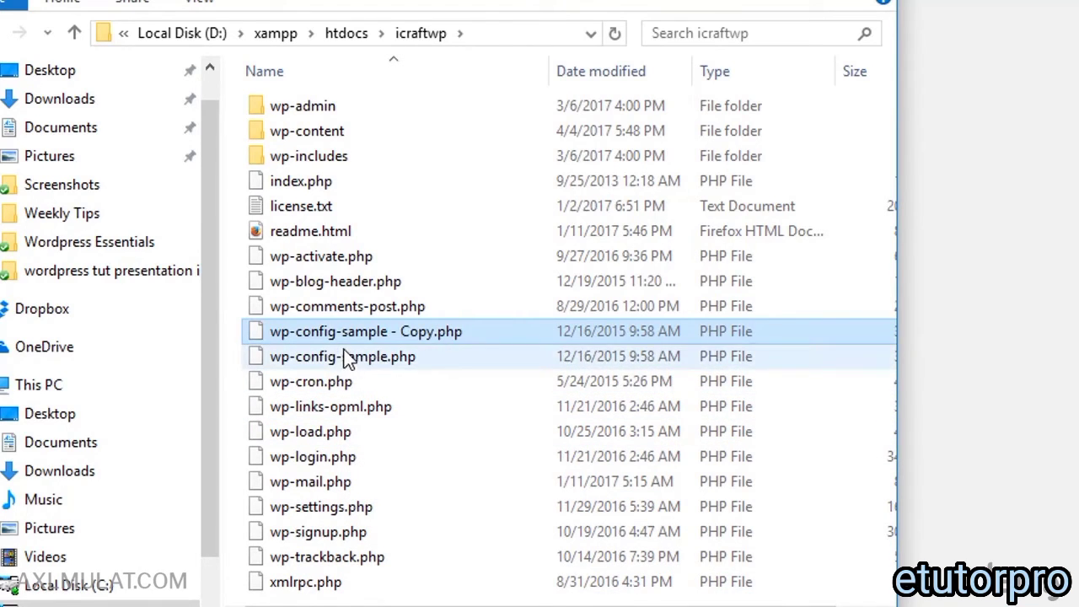
key(F2)
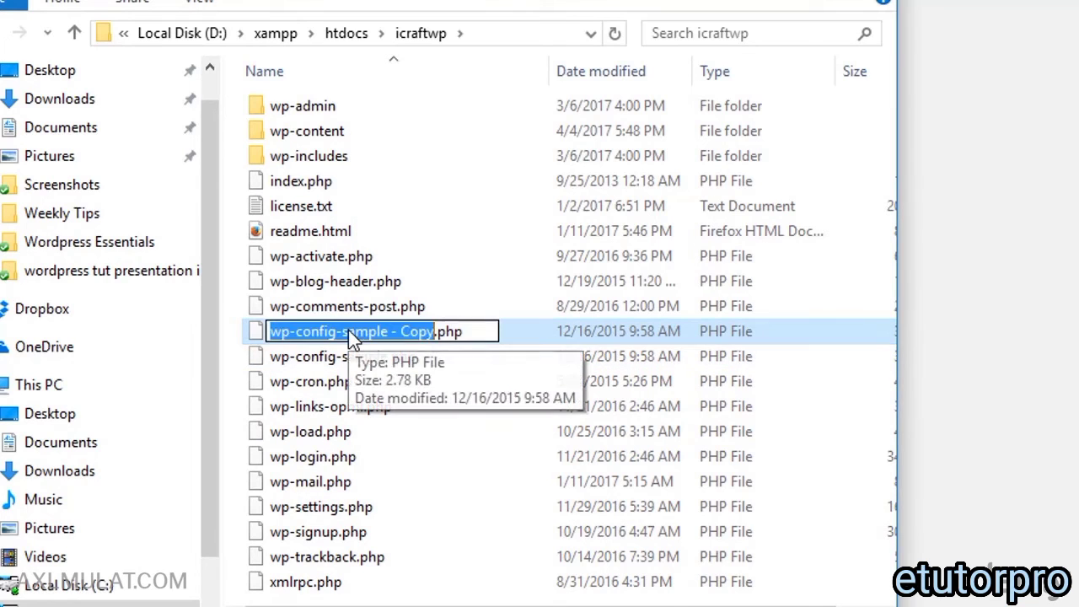
drag(344, 331, 435, 331)
key(BackSpace)
key(BackSpace)
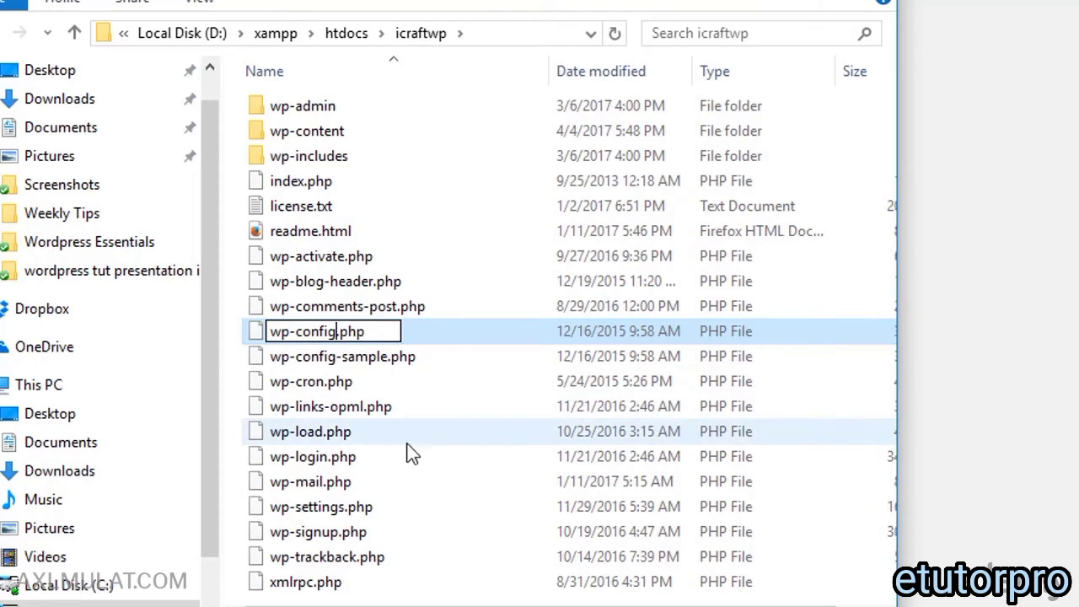
click(361, 430)
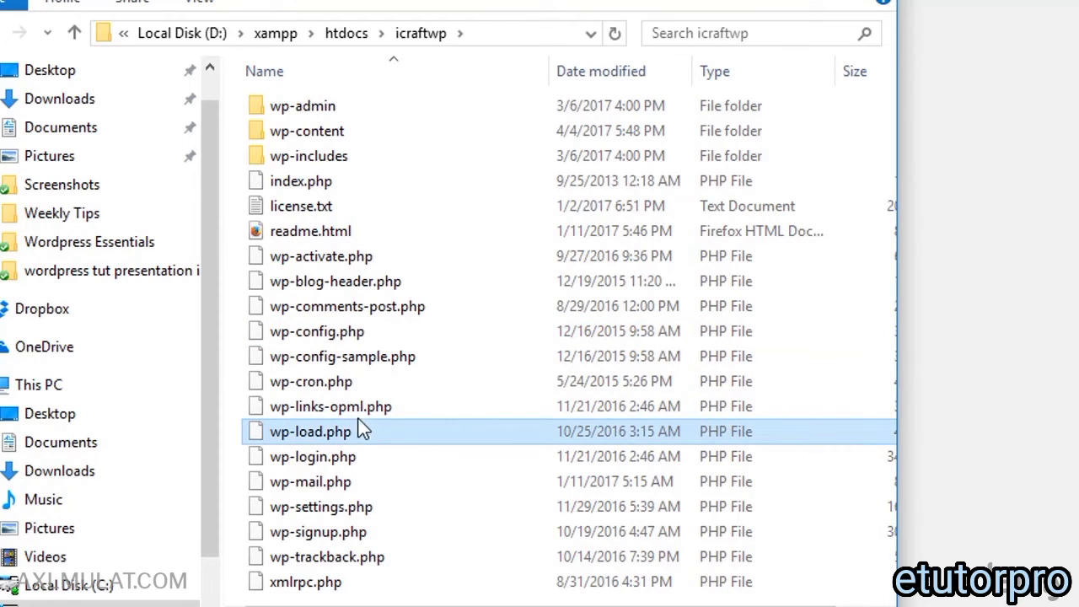
click(318, 363)
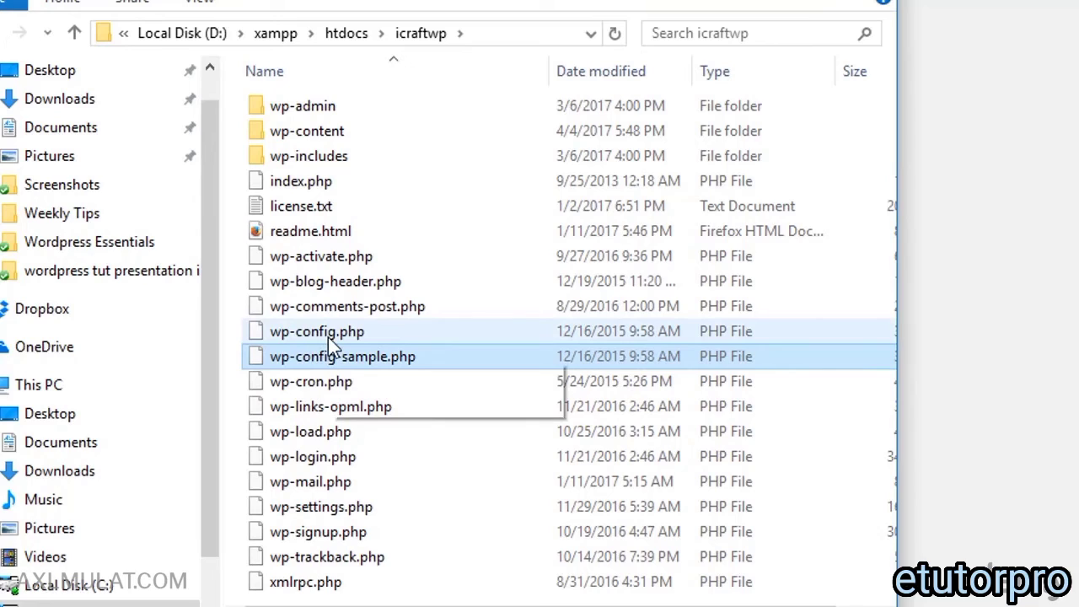
right_click(328, 337)
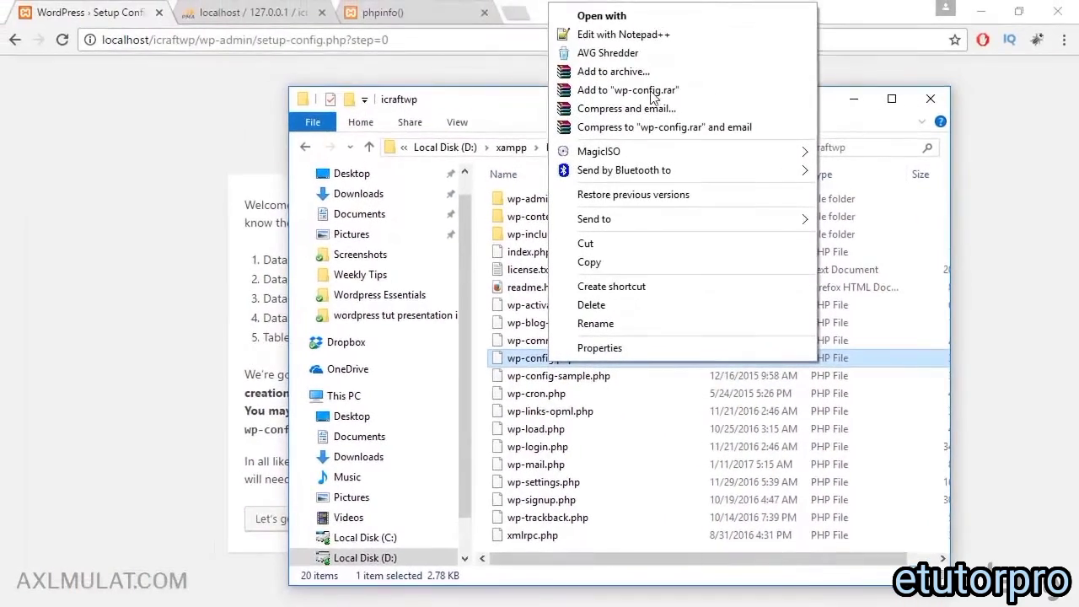
Step: Open wp-config.php in Notepad++, select the database_name_here placeholder, and confirm the icraftwp name in phpMyAdmin
click(654, 34)
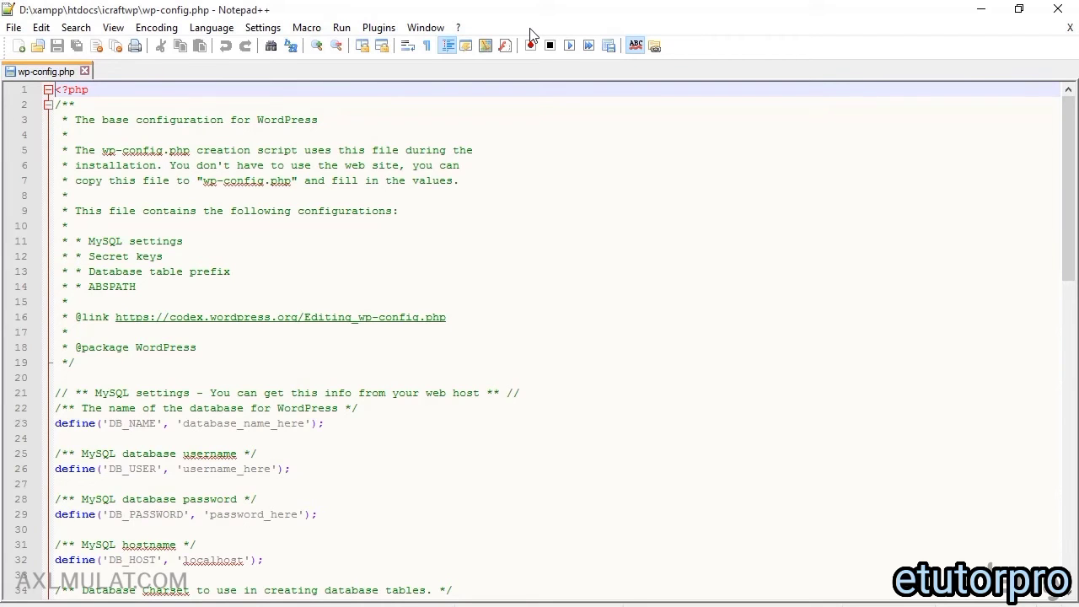
click(472, 605)
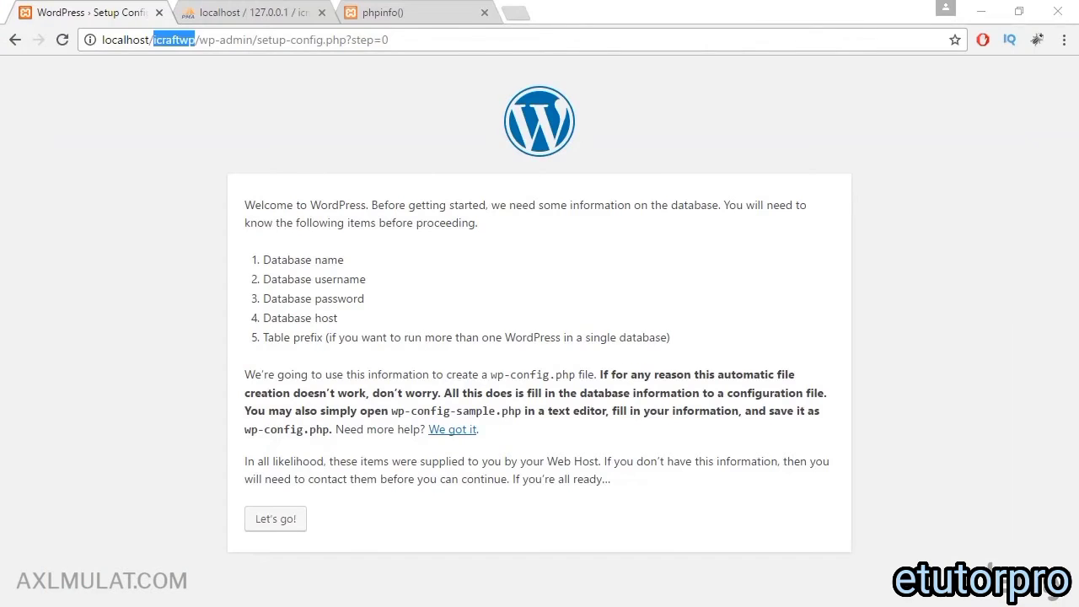
click(235, 605)
scroll(312, 378, down, 2)
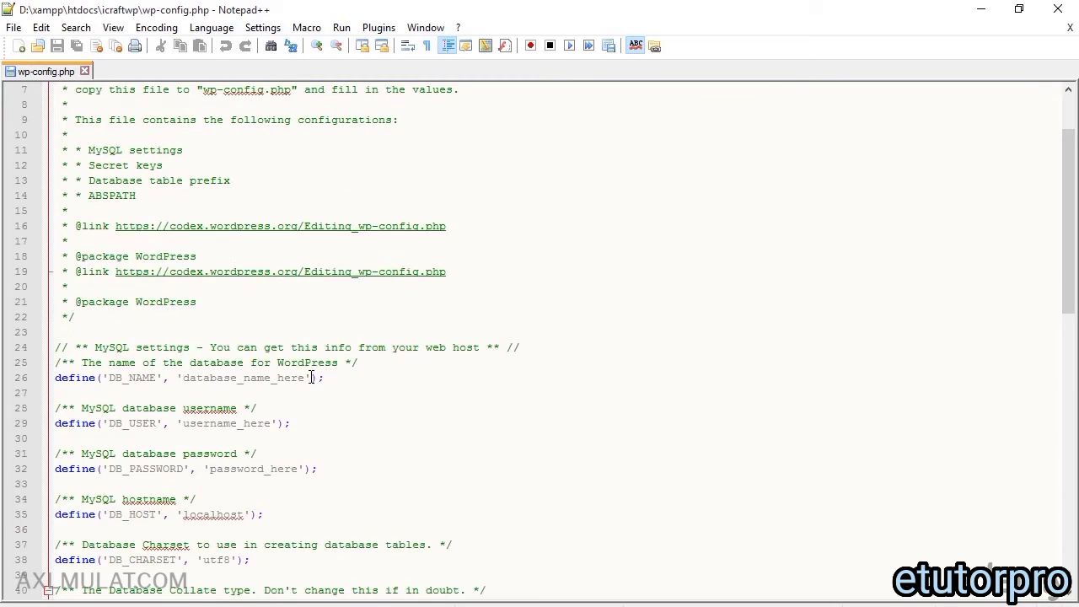
double_click(285, 333)
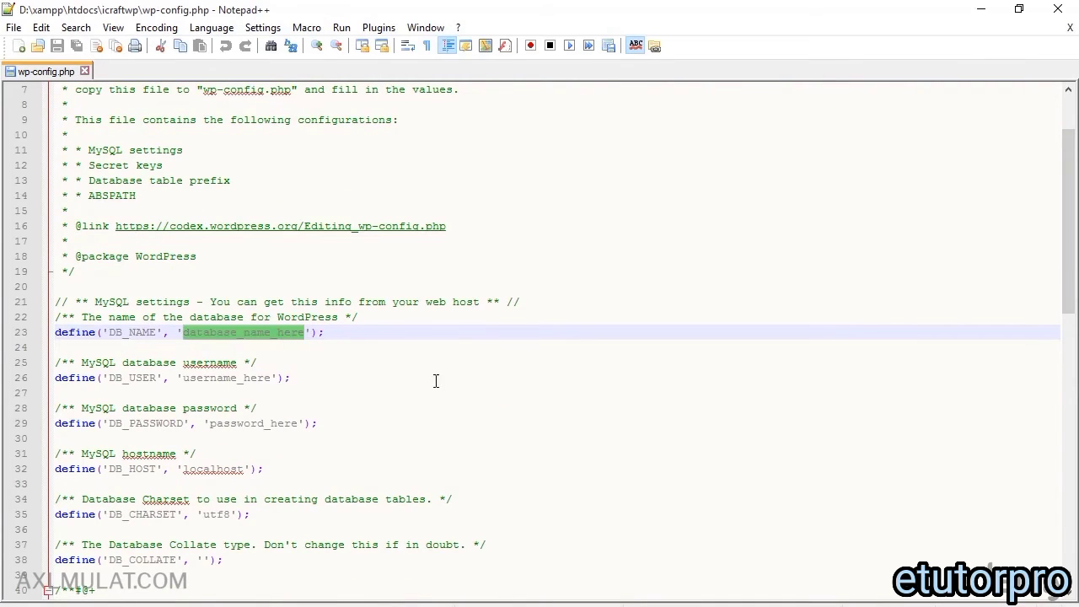
scroll(437, 383, down, 1)
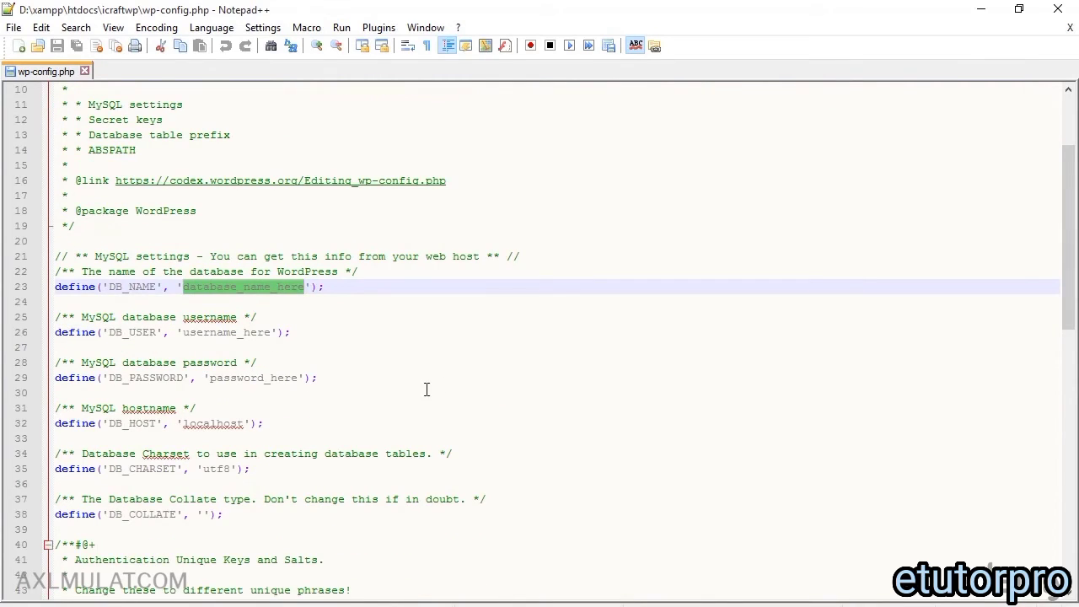
click(268, 605)
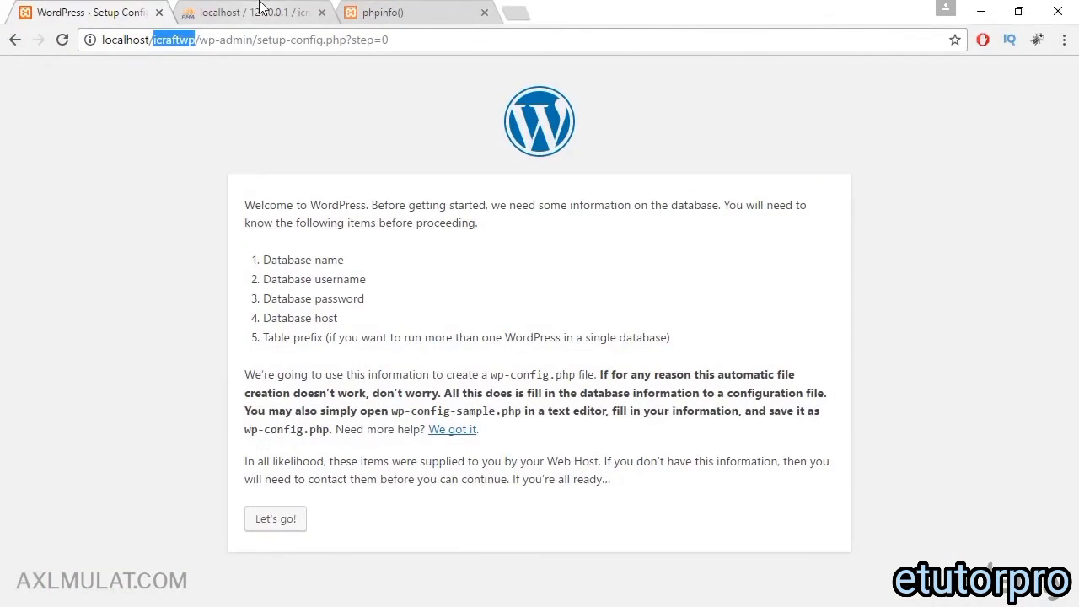
click(262, 10)
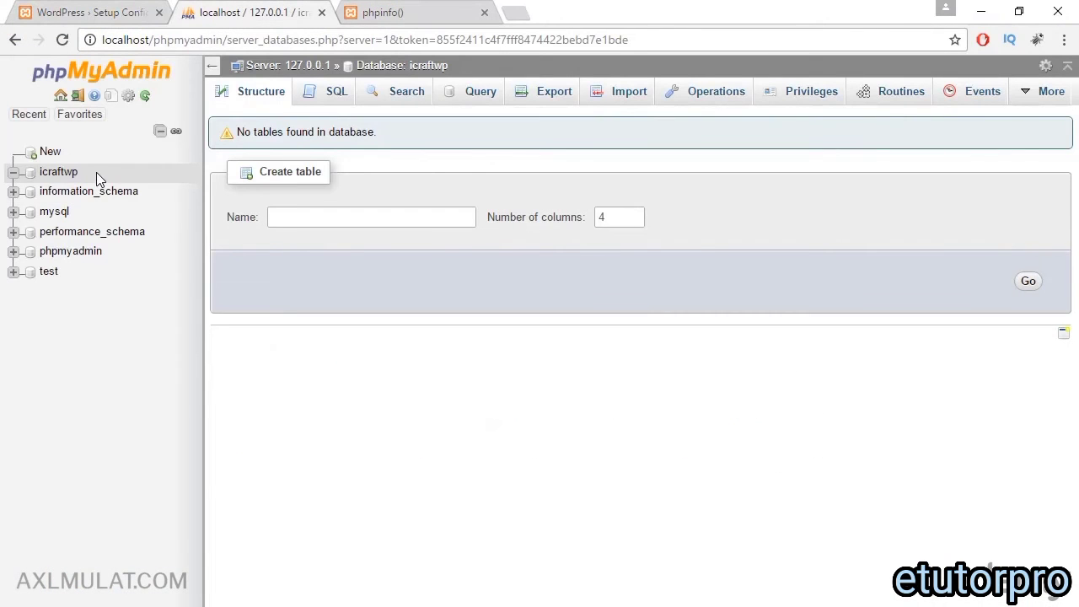
click(726, 605)
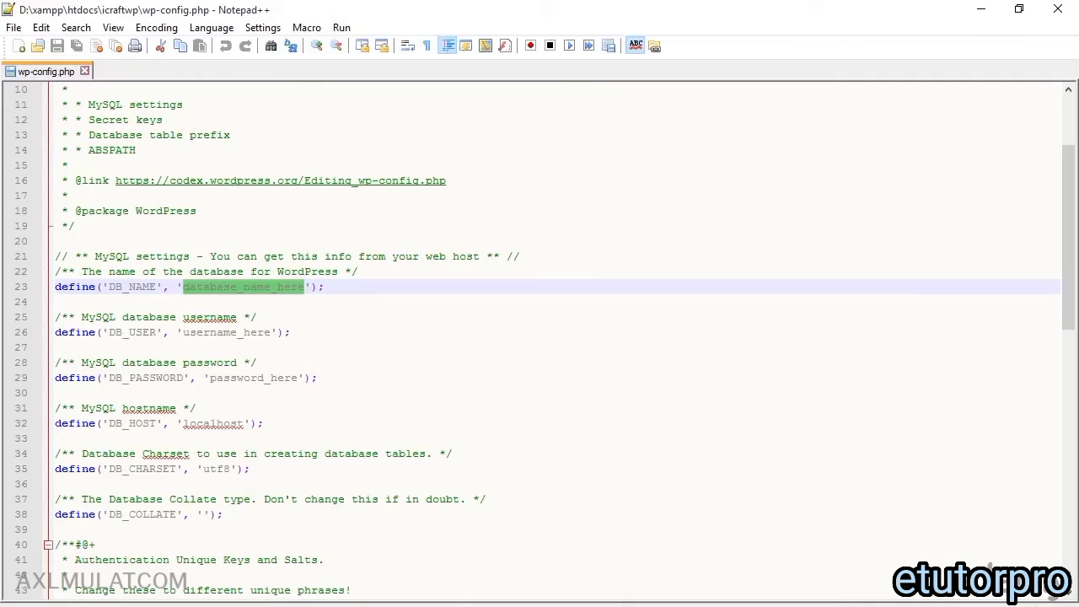
Step: Set DB_NAME to icraftwp and DB_USER to root, and leave DB_PASSWORD empty
text(icra)
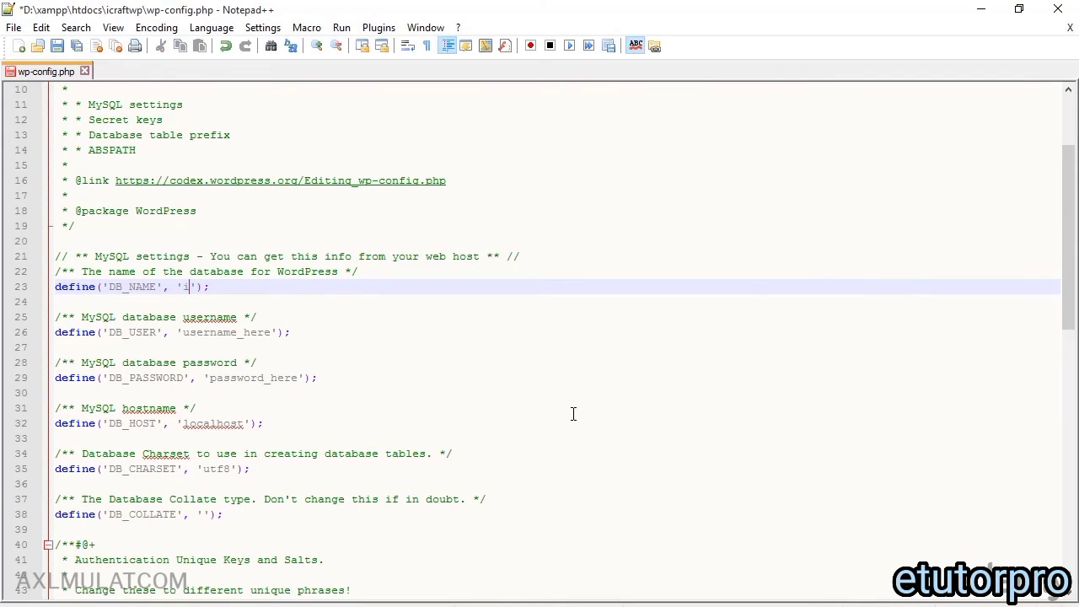
text(ftwp)
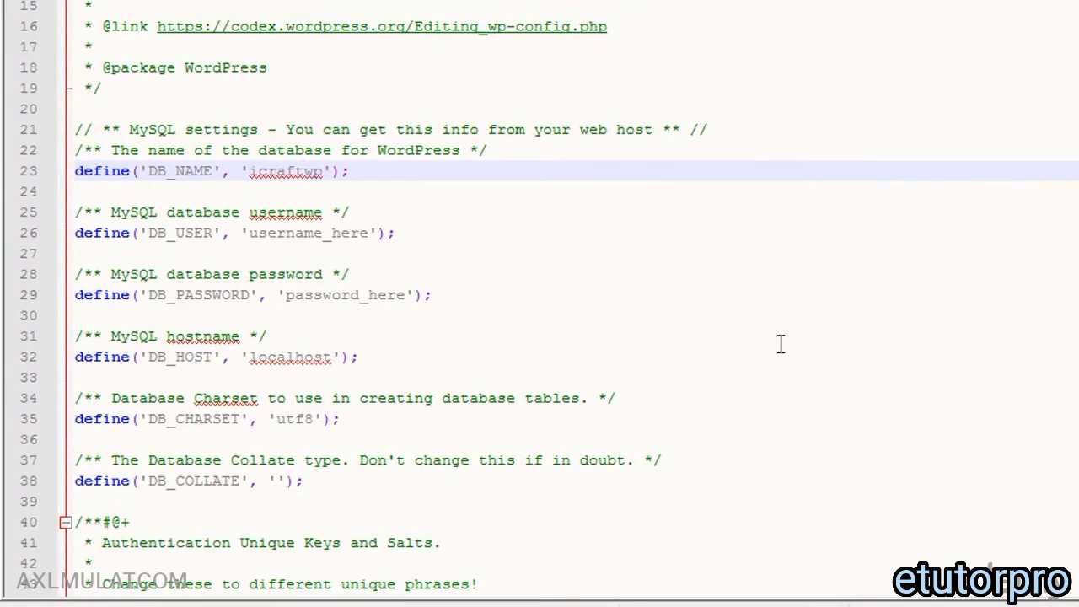
double_click(342, 234)
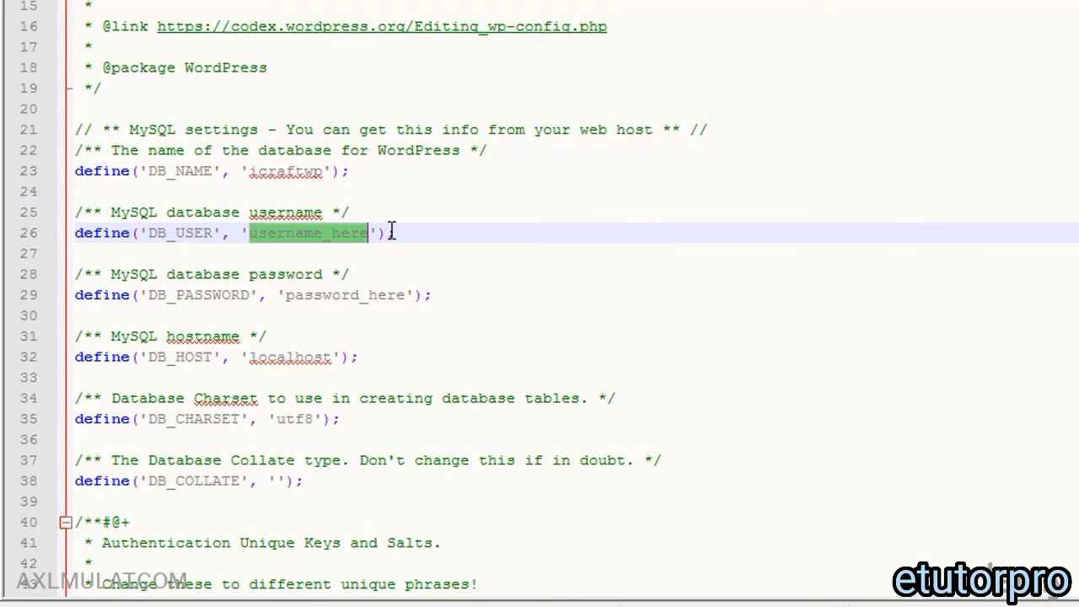
text(root)
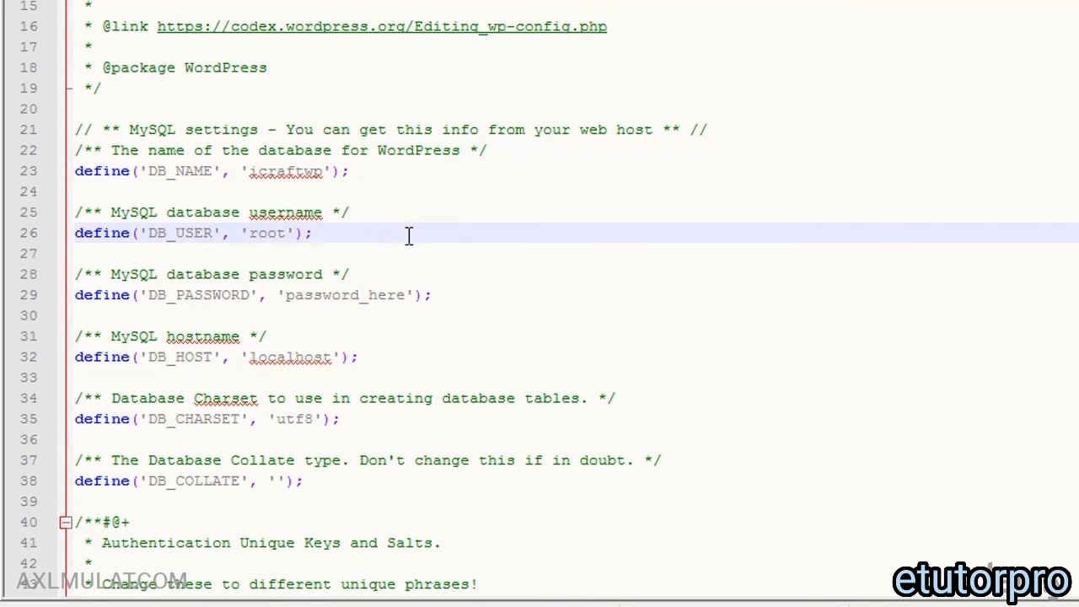
double_click(351, 295)
key(BackSpace)
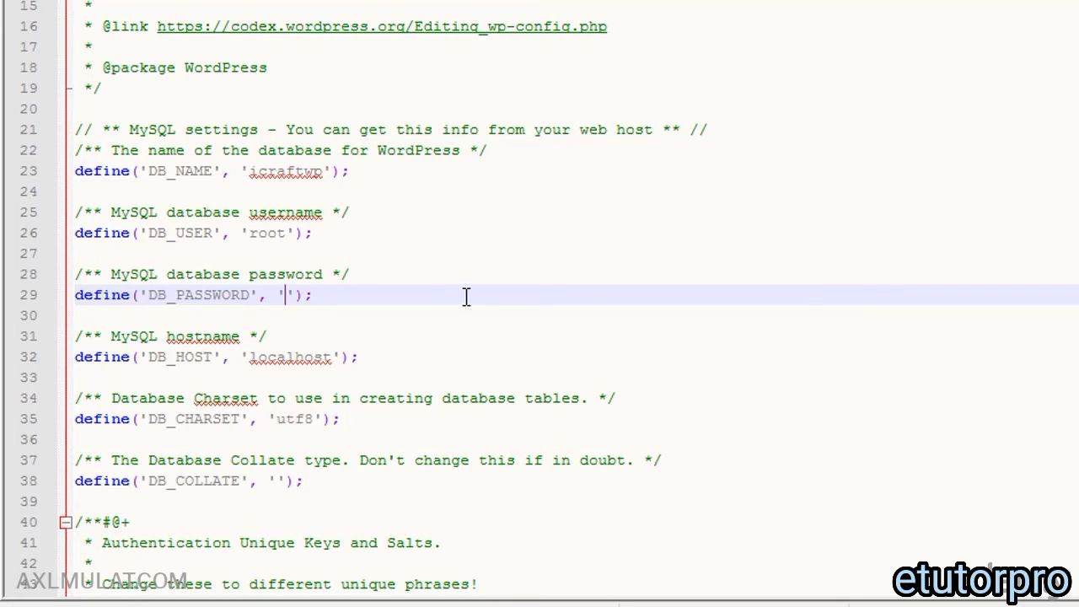
Step: Copy the api.wordpress.org secret-key generator URL from line 44 of wp-config.php
scroll(466, 295, down, 2)
scroll(467, 295, down, 2)
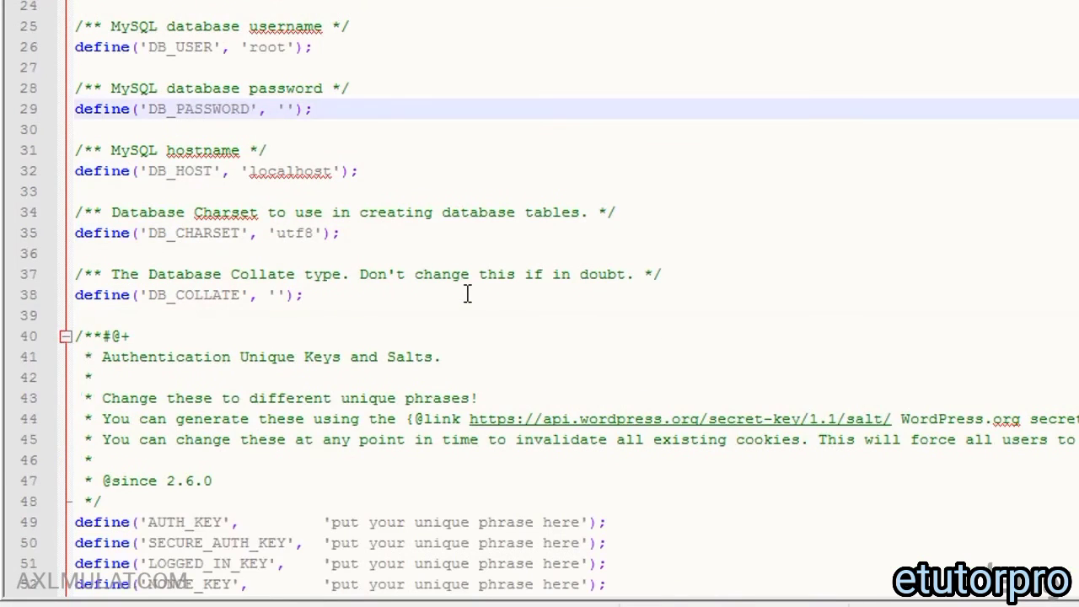
scroll(455, 293, down, 1)
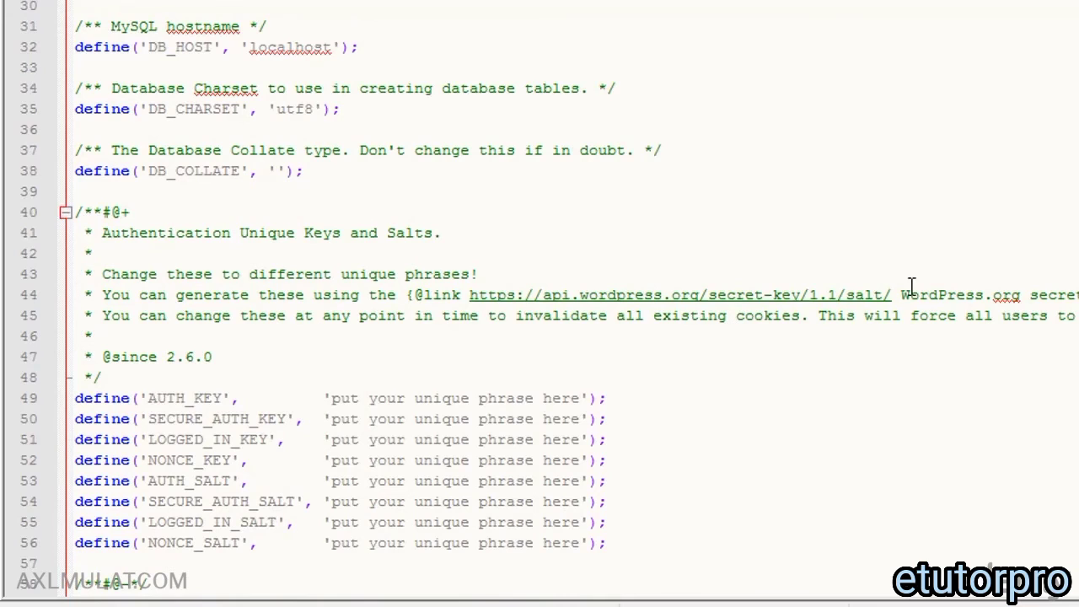
drag(892, 294, 469, 294)
key(ctrl+c)
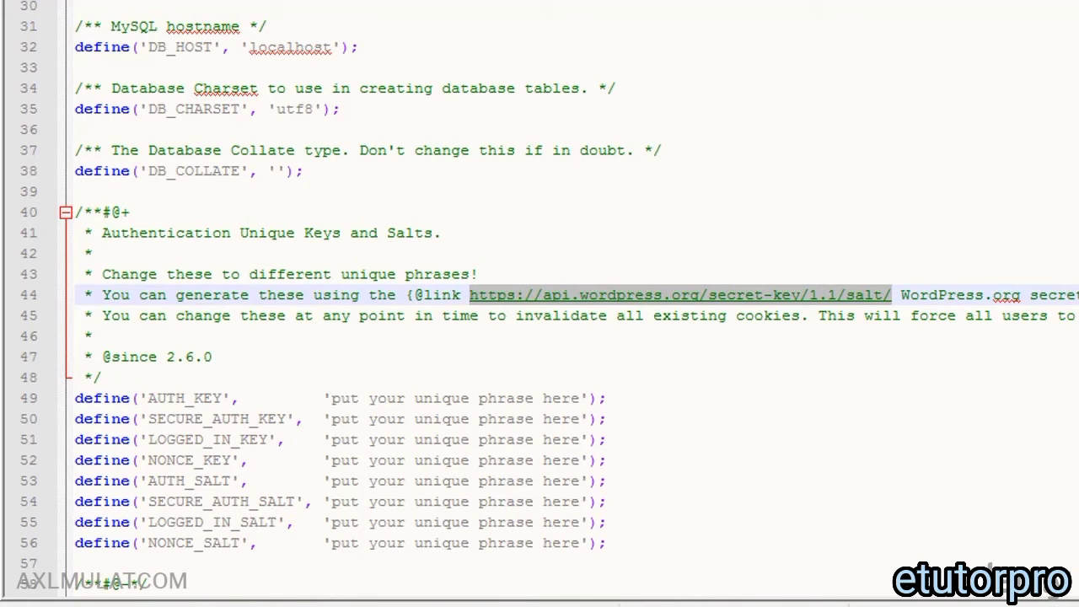
scroll(539, 295, up, 2)
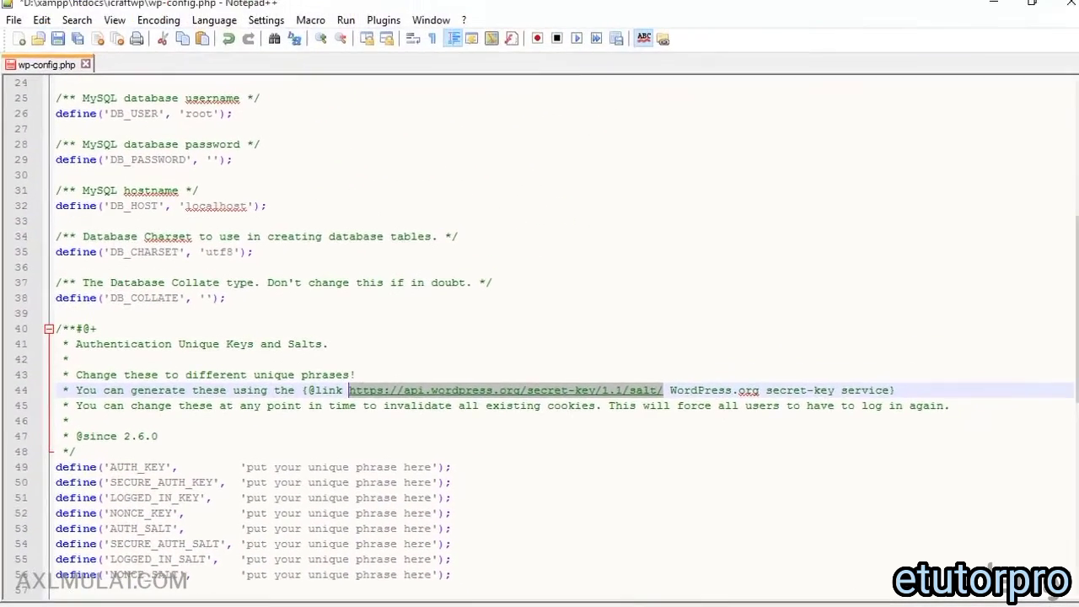
key(alt+Tab)
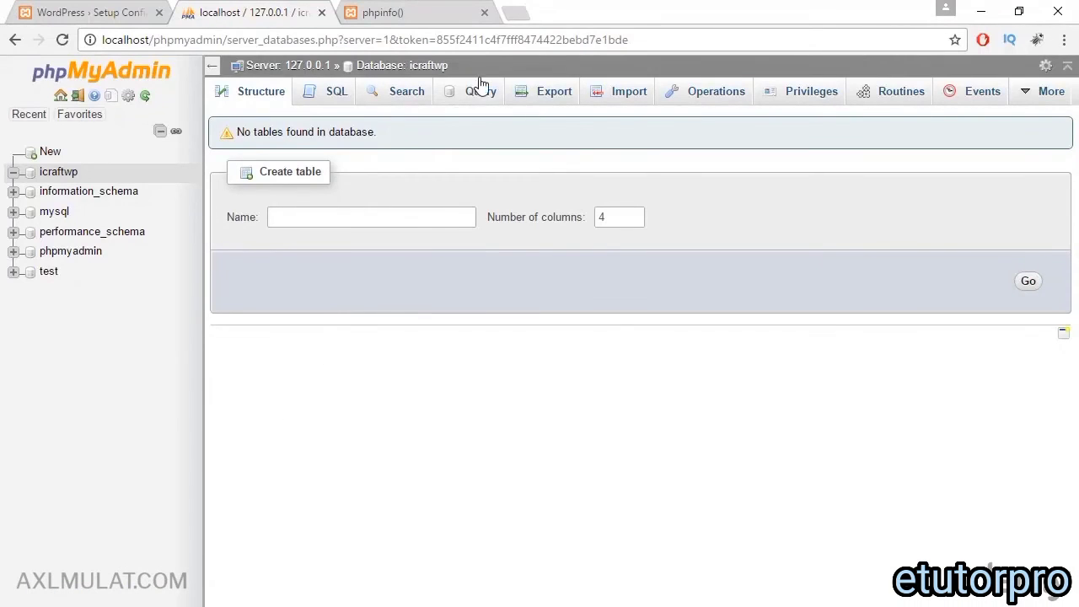
Step: Load api.wordpress.org/secret-key/1.1/salt/ in a new tab and copy all eight generated define lines
click(514, 13)
right_click(370, 44)
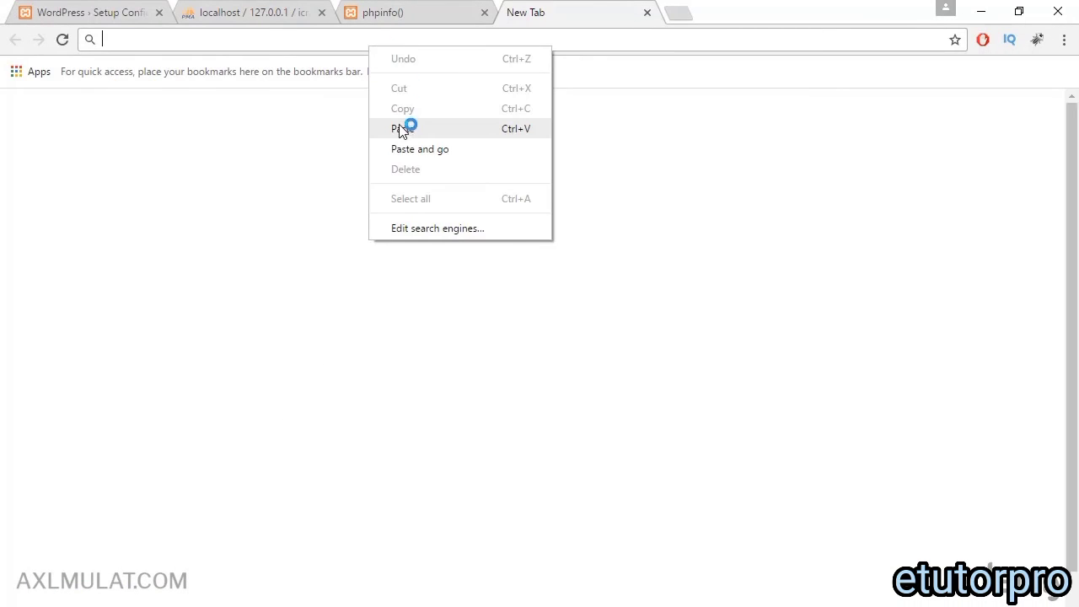
click(403, 129)
key(Return)
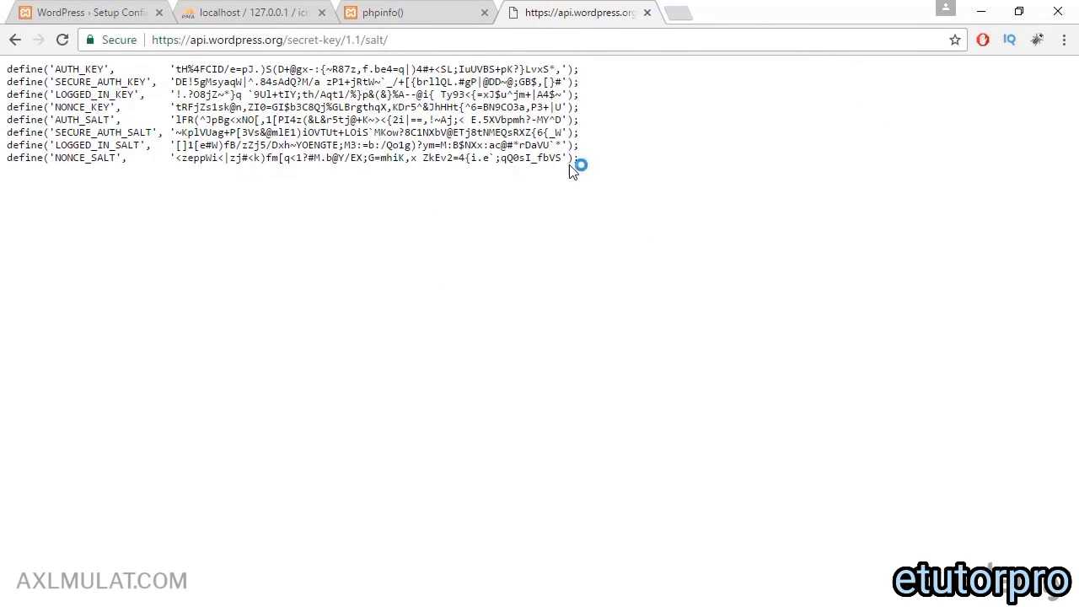
drag(578, 160, 2, 62)
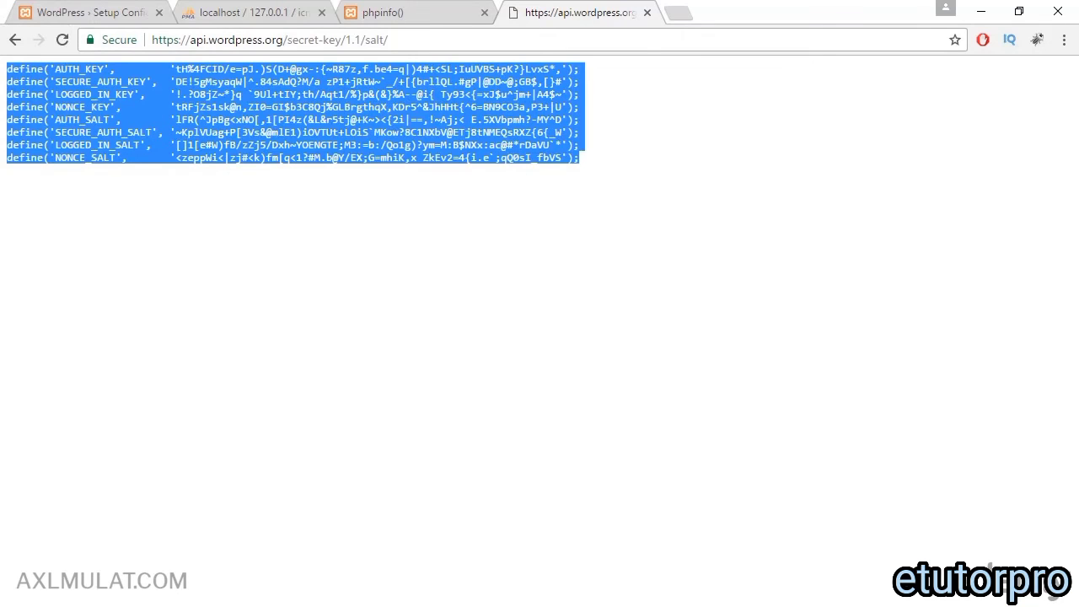
key(alt+Tab)
Step: Paste the generated keys over placeholder lines 49–56 and save wp-config.php
scroll(397, 506, down, 2)
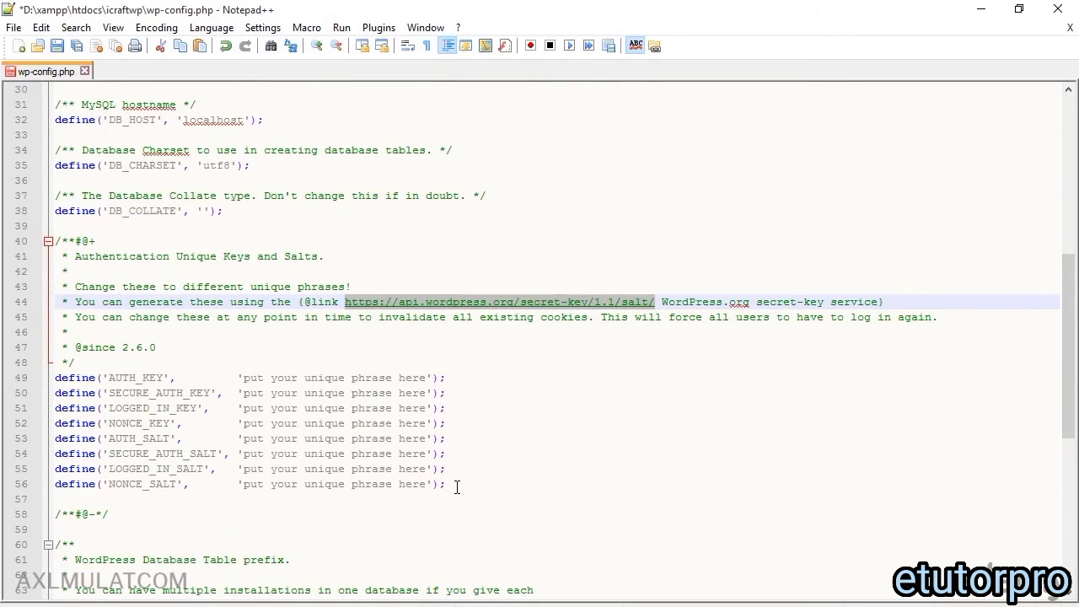
drag(456, 487, 54, 377)
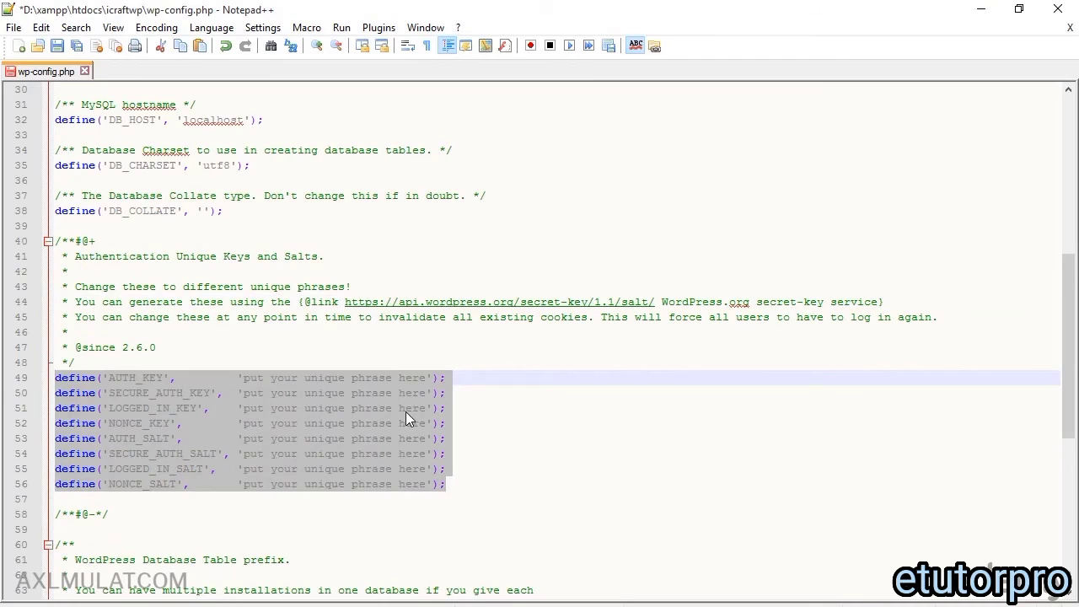
key(ctrl+v)
key(ctrl+s)
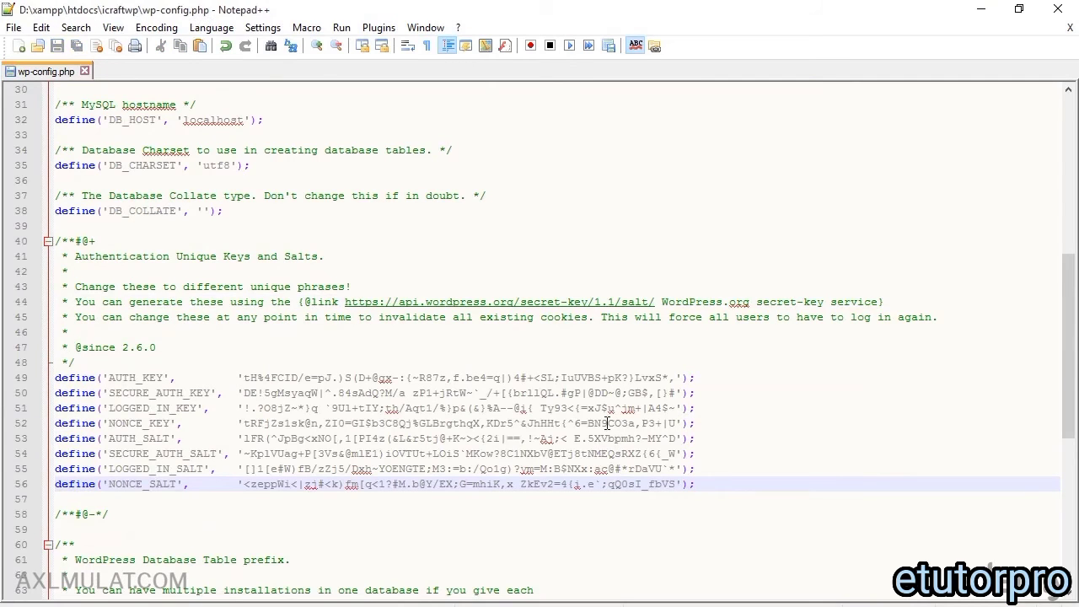
Step: Try changing $table_prefix, then undo the edit so it stays 'wp_'
scroll(607, 423, down, 5)
click(541, 384)
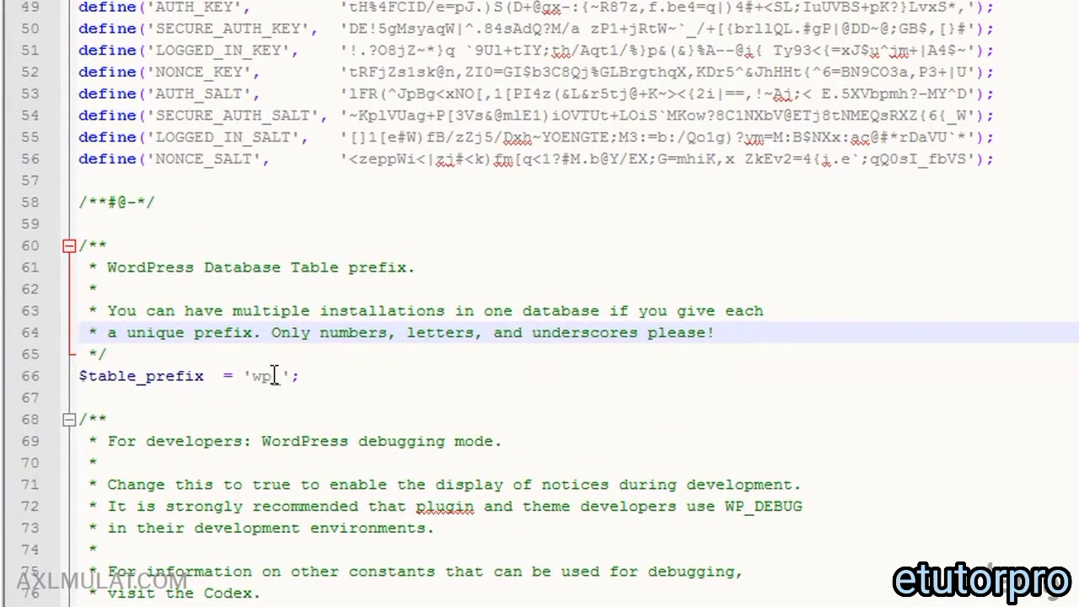
click(293, 375)
key(BackSpace)
key(BackSpace)
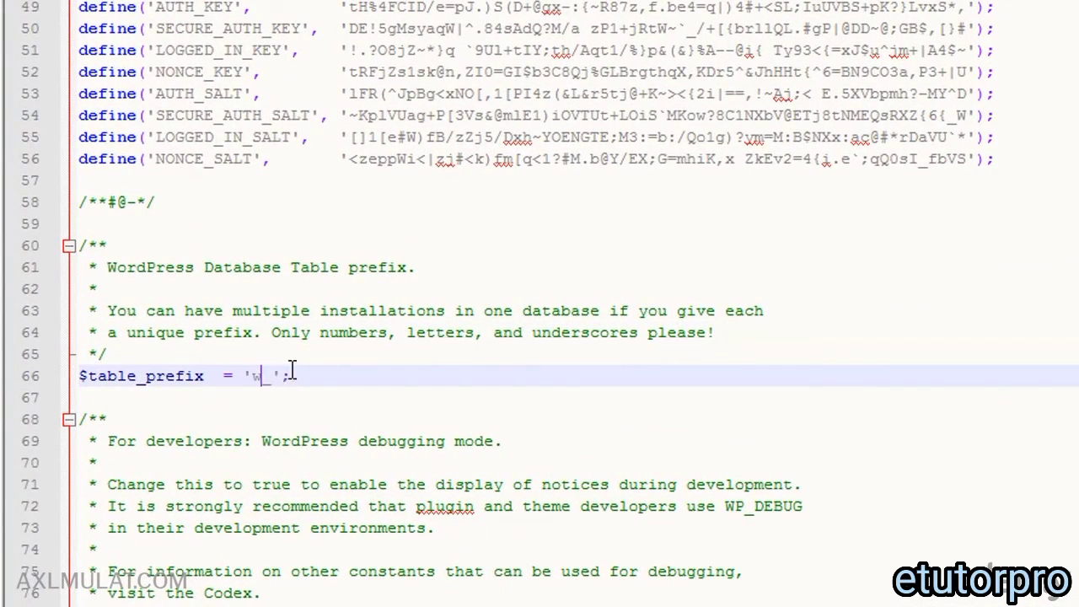
text(df)
key(ctrl+z)
key(ctrl+z)
scroll(354, 379, down, 4)
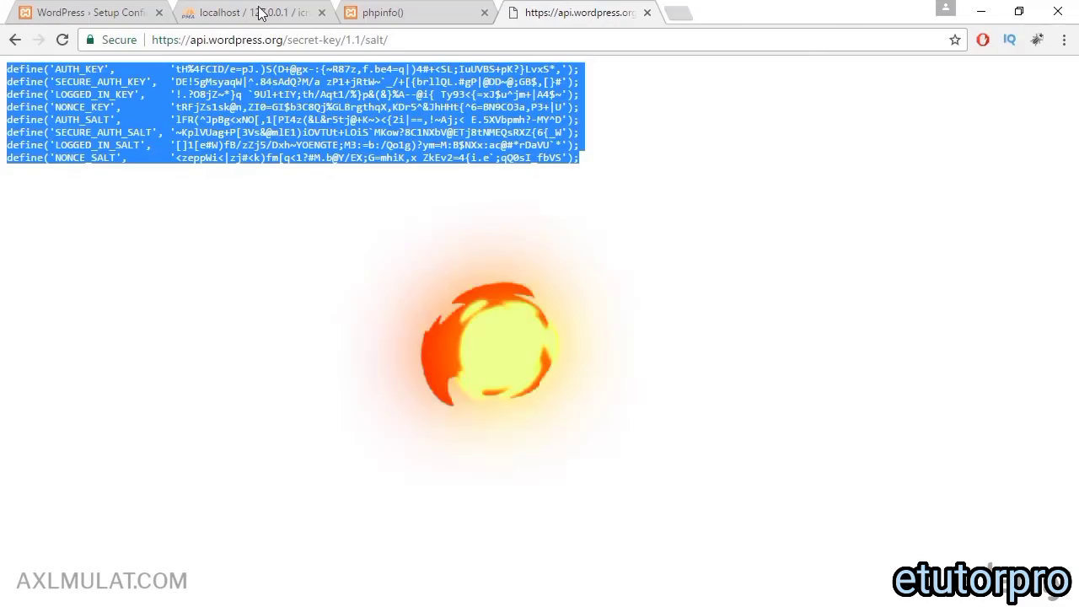
Step: Load localhost/icraftwp/ and continue the installer with English (United States)
click(110, 11)
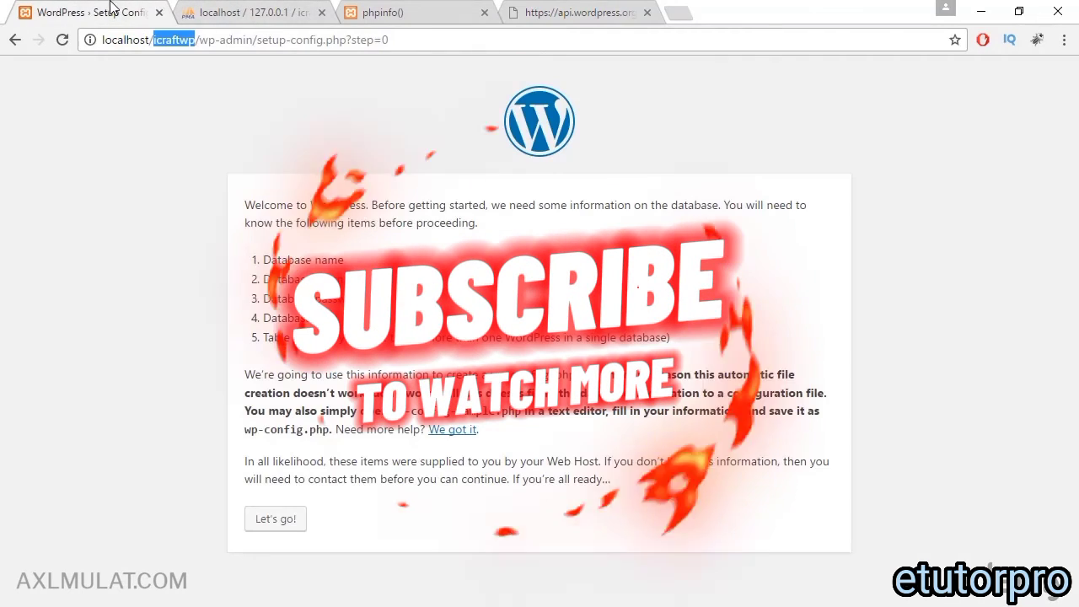
click(274, 44)
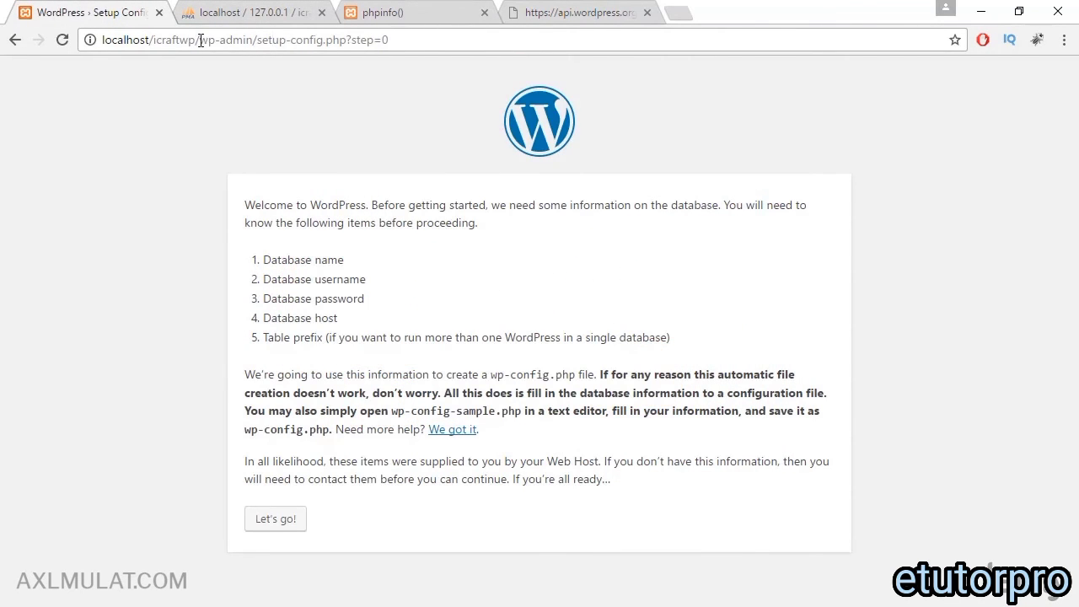
drag(200, 40, 474, 48)
key(BackSpace)
key(Return)
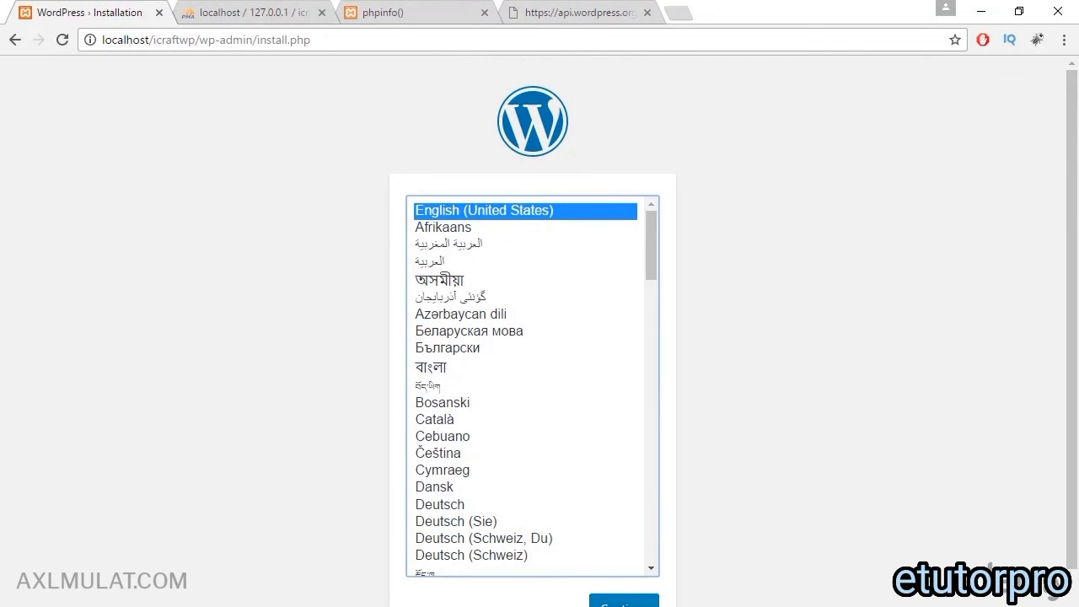
click(624, 603)
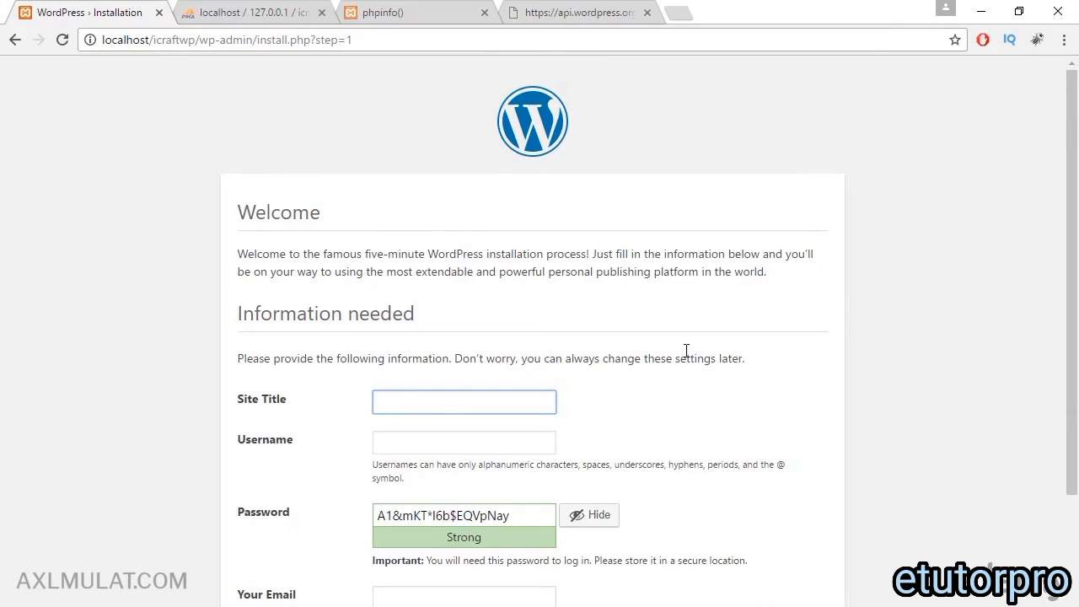
Step: Set the site title to iCraftWP, copied from the address bar, and enter the admin username
scroll(693, 355, down, 1)
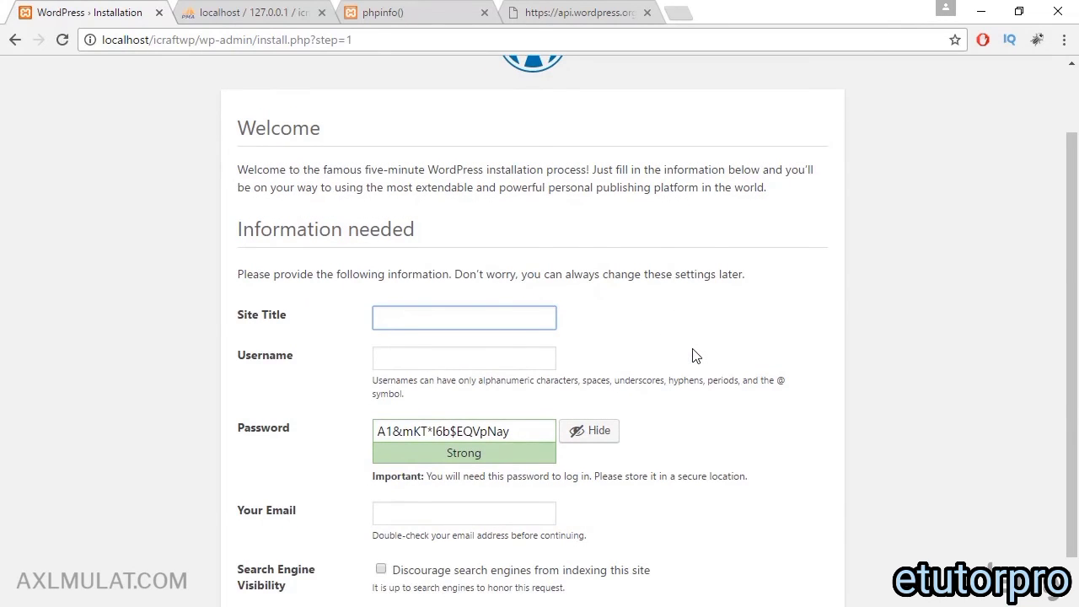
double_click(179, 39)
key(ctrl+c)
click(458, 319)
key(ctrl+v)
click(439, 362)
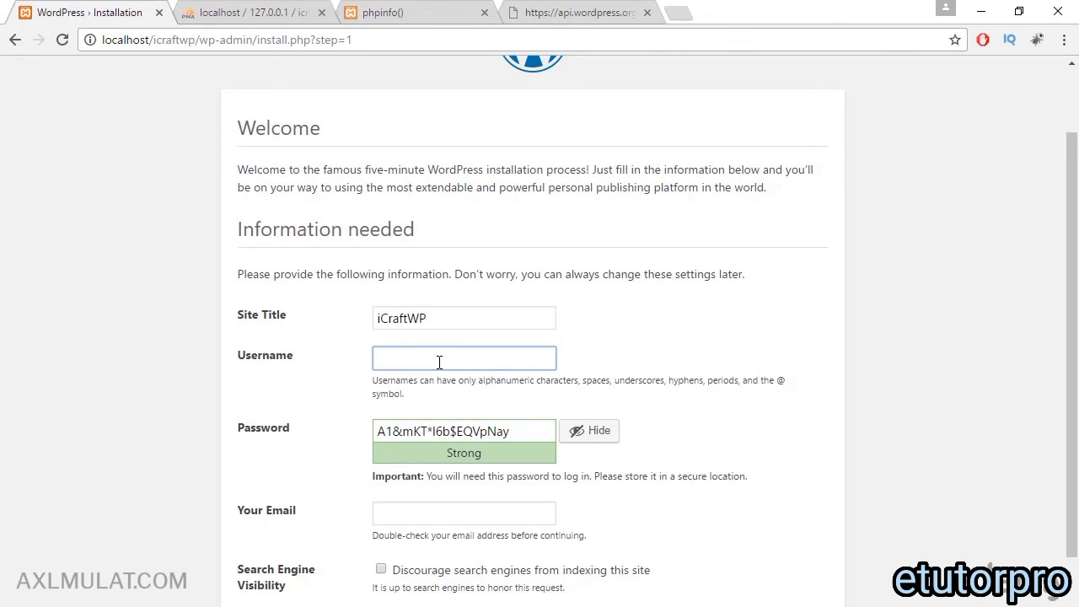
text(axl)
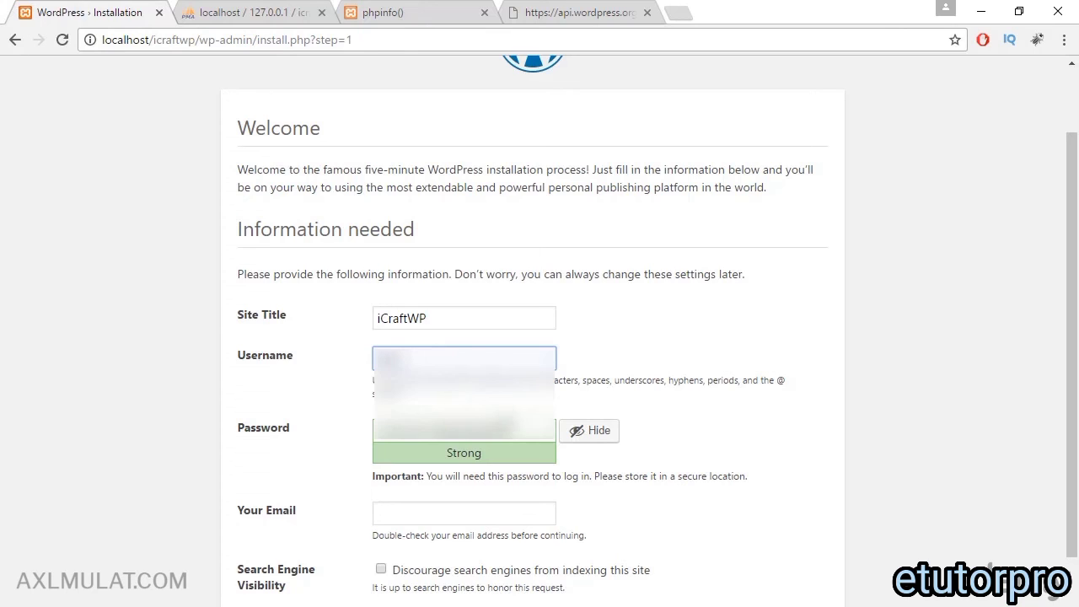
Step: Enter the admin password and e-mail, and tick 'Discourage search engines from indexing this site'
key(Tab)
text(password12)
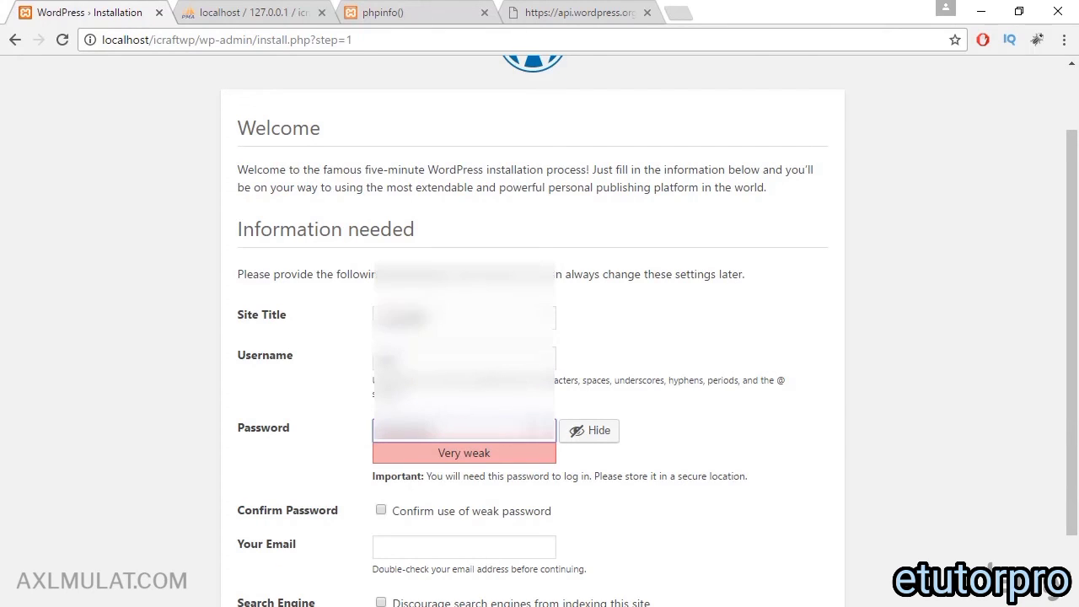
scroll(650, 472, down, 1)
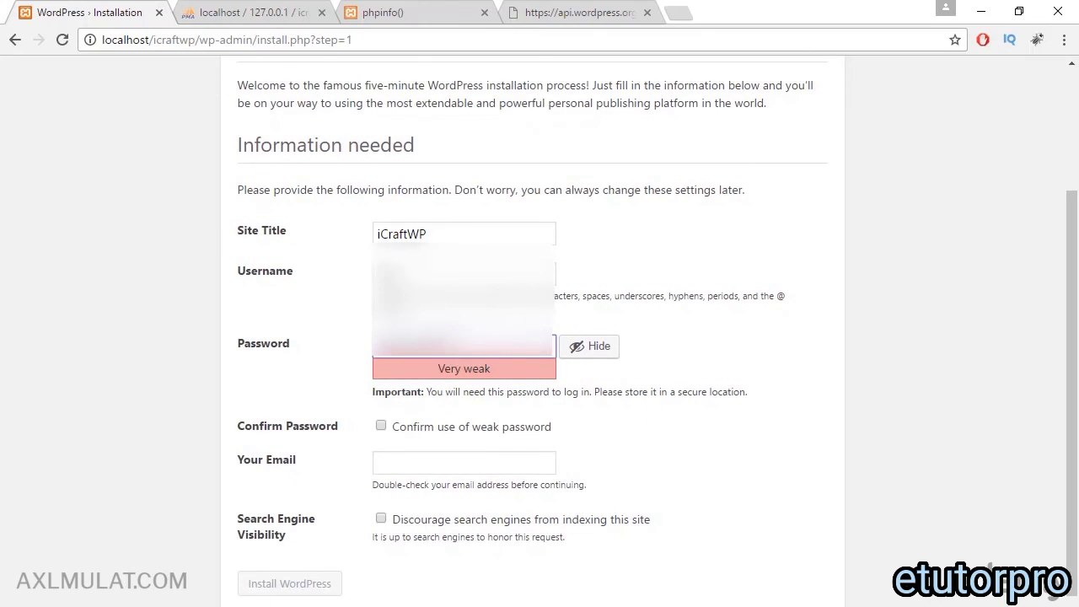
drag(434, 346, 312, 350)
text(admin)
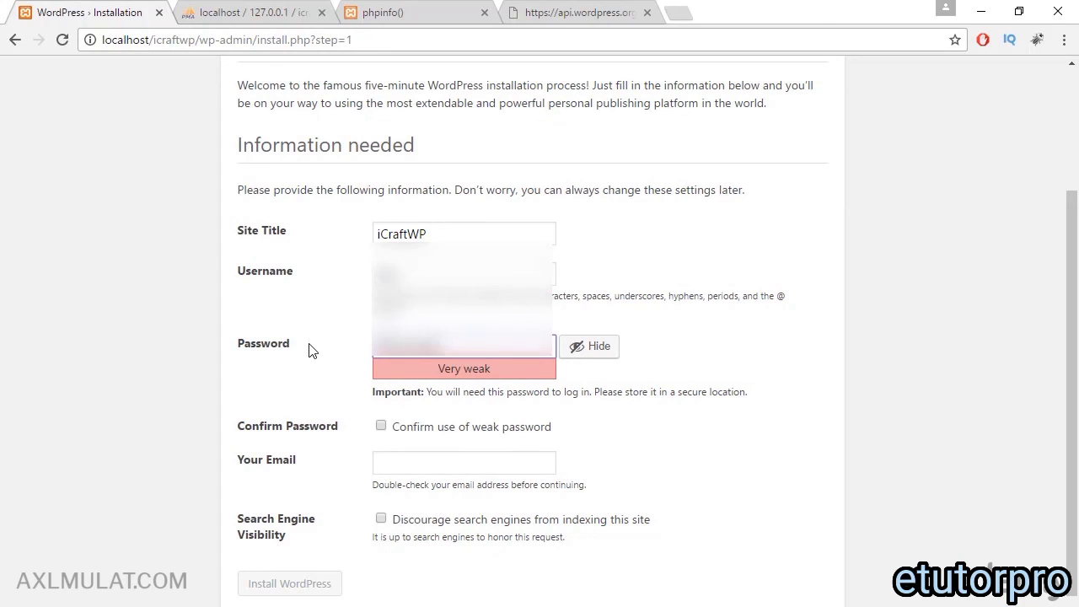
text(123)
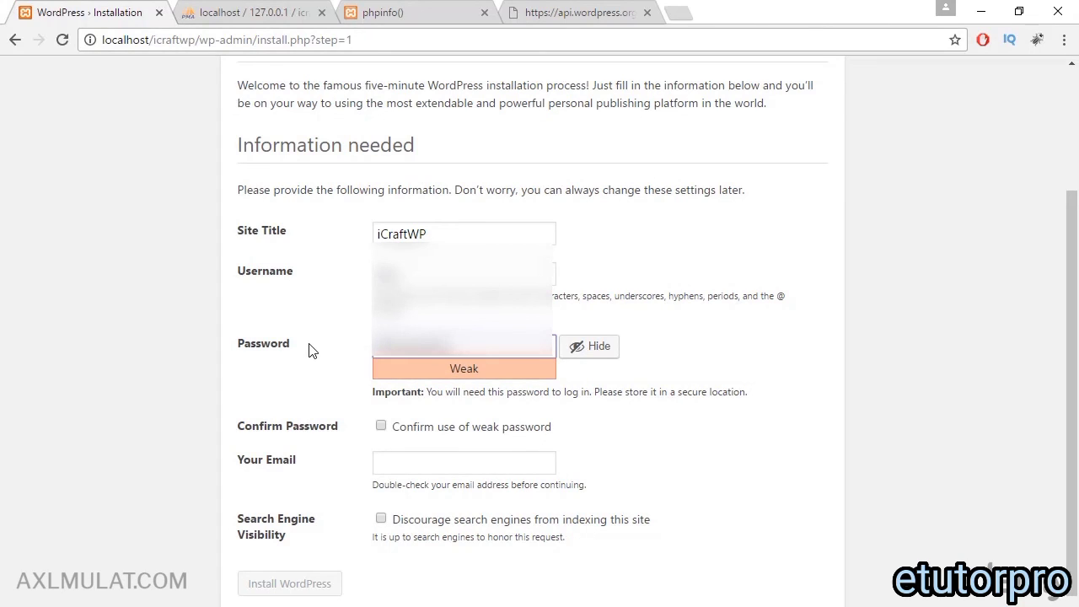
text(456)
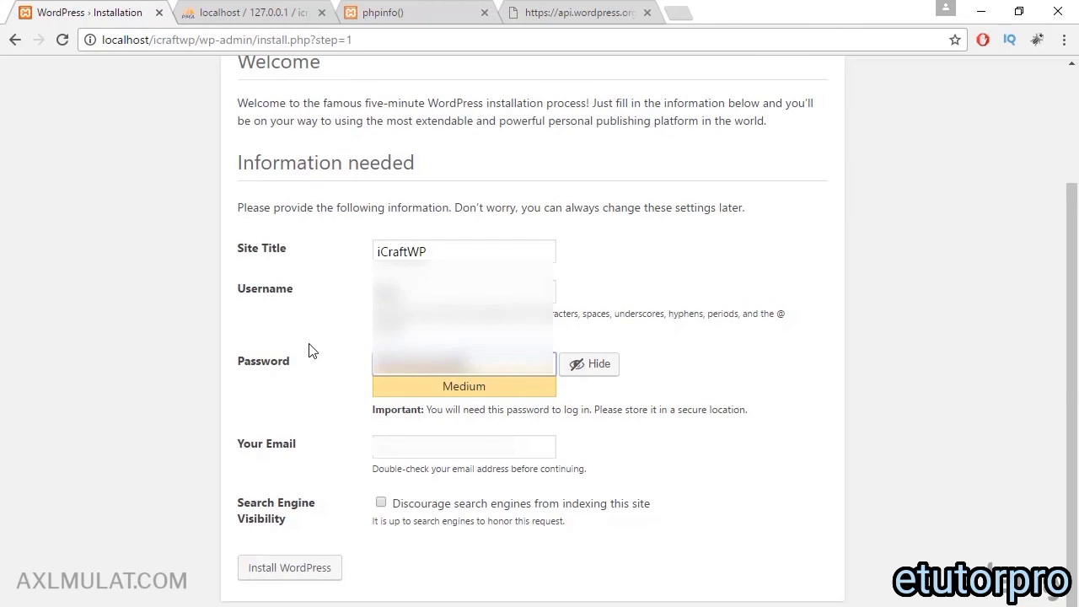
click(395, 439)
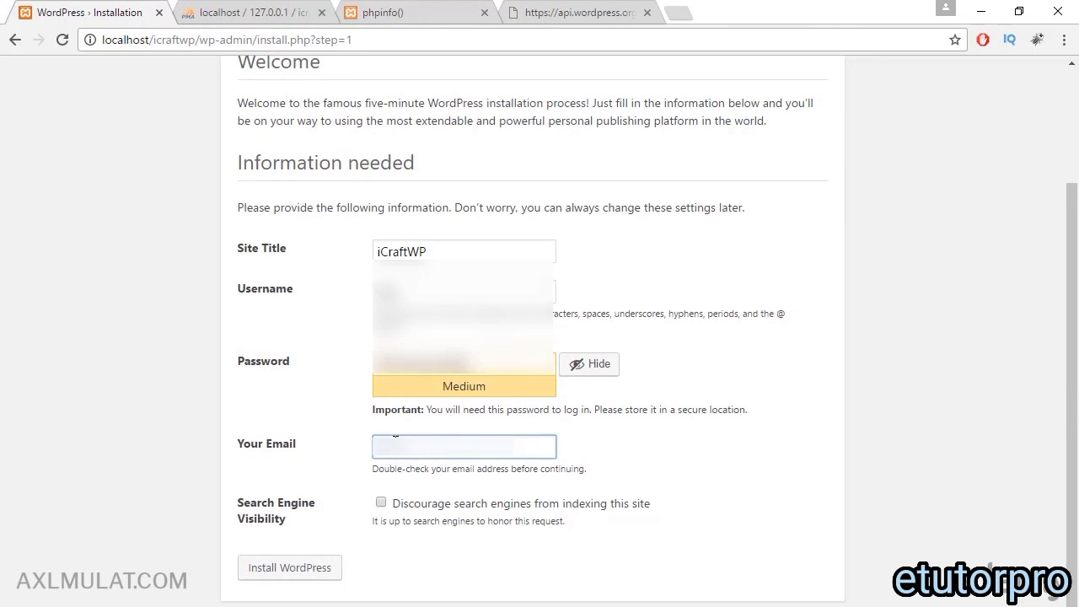
text(axlm)
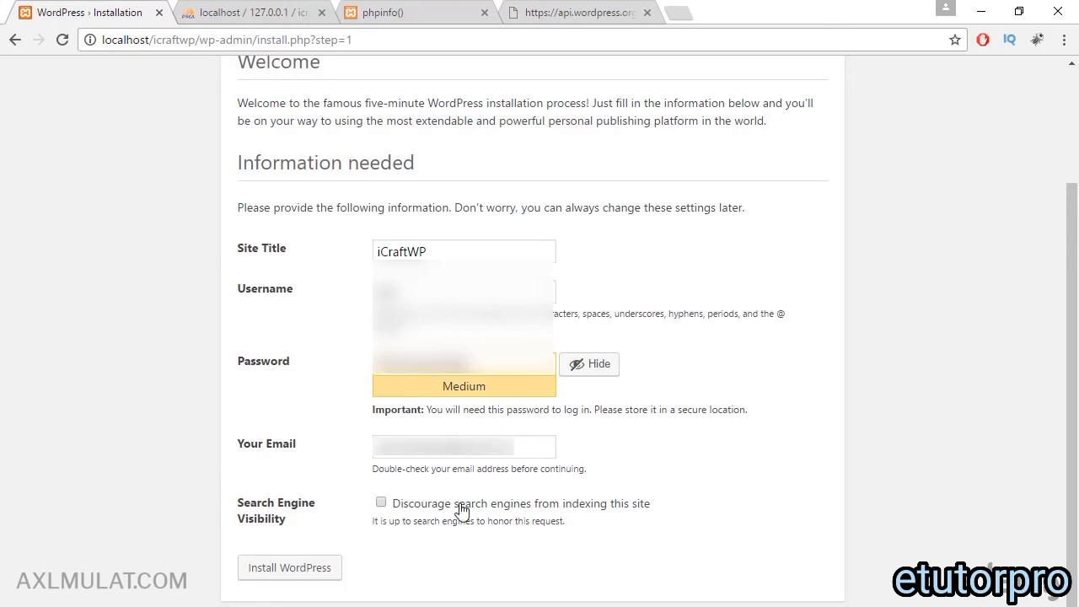
click(381, 503)
Step: Install WordPress, view the iCraftWP front page in a new tab, then return to the Log In page
click(291, 569)
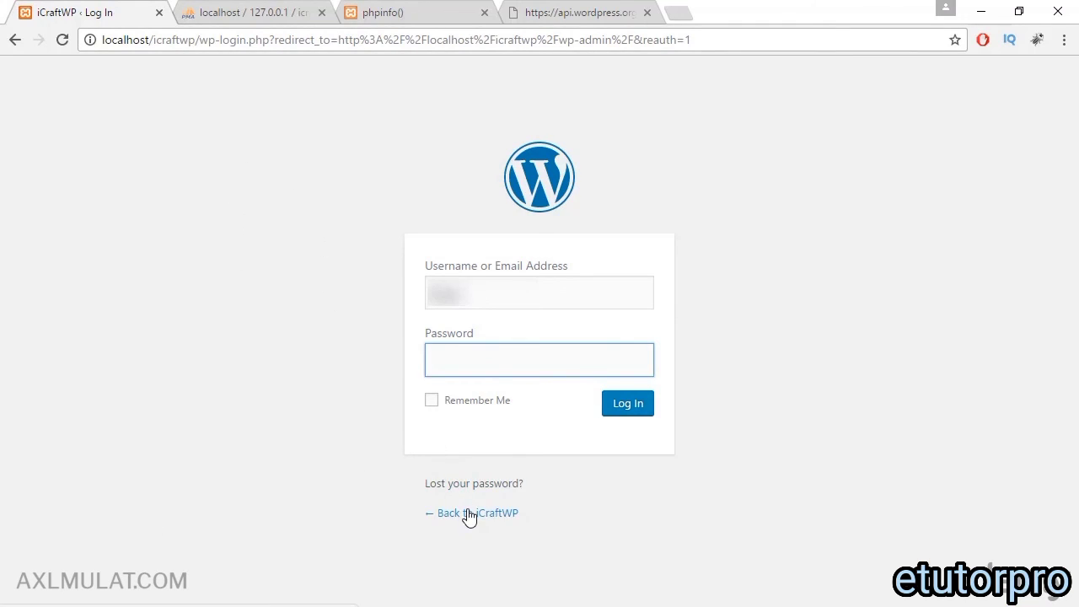
right_click(470, 516)
click(525, 358)
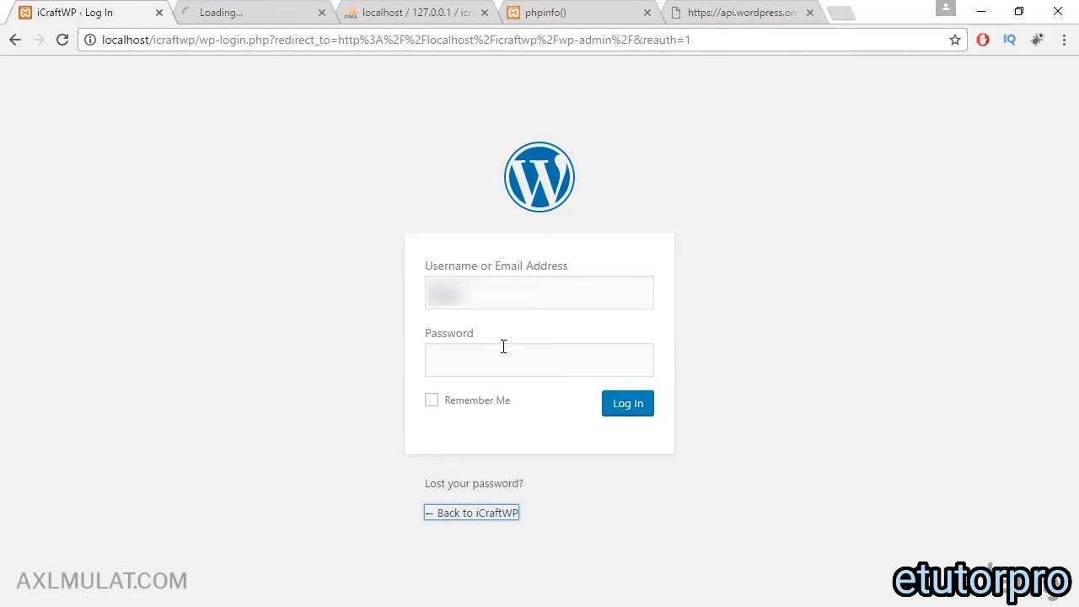
click(260, 10)
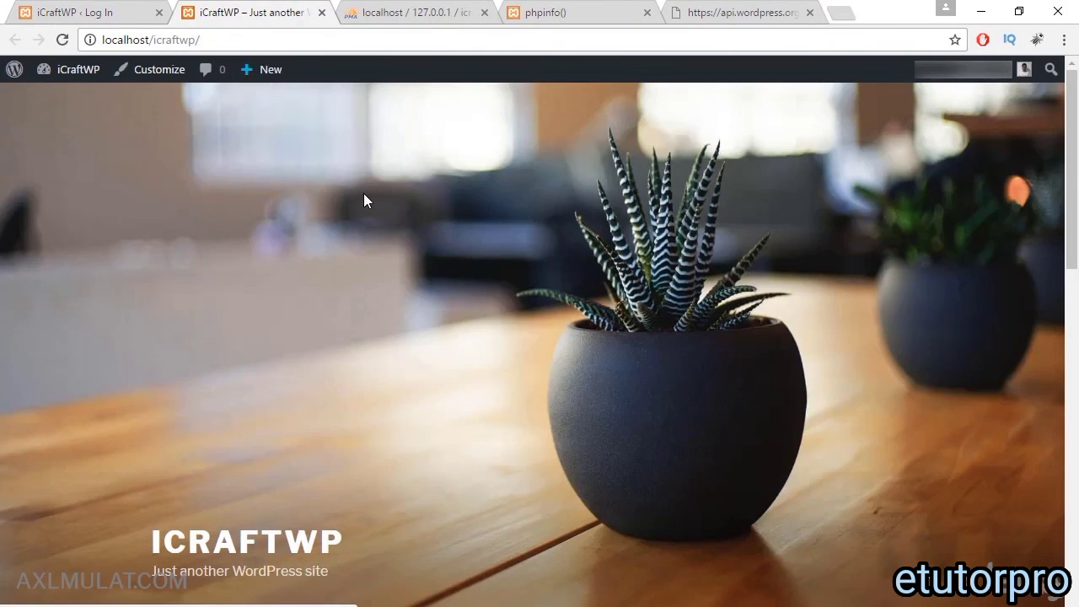
scroll(363, 199, down, 8)
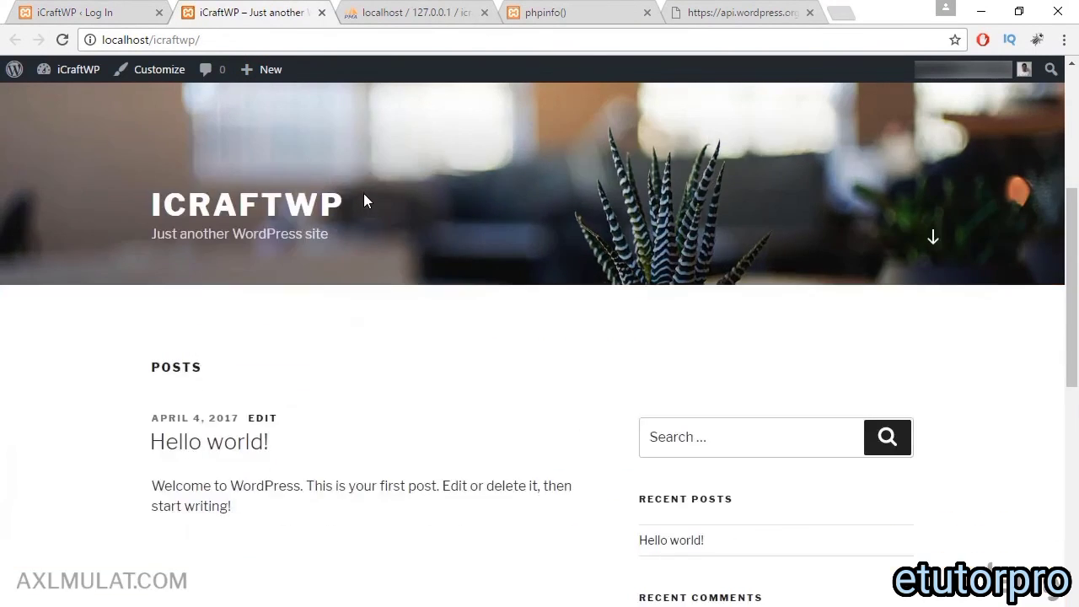
scroll(366, 200, up, 8)
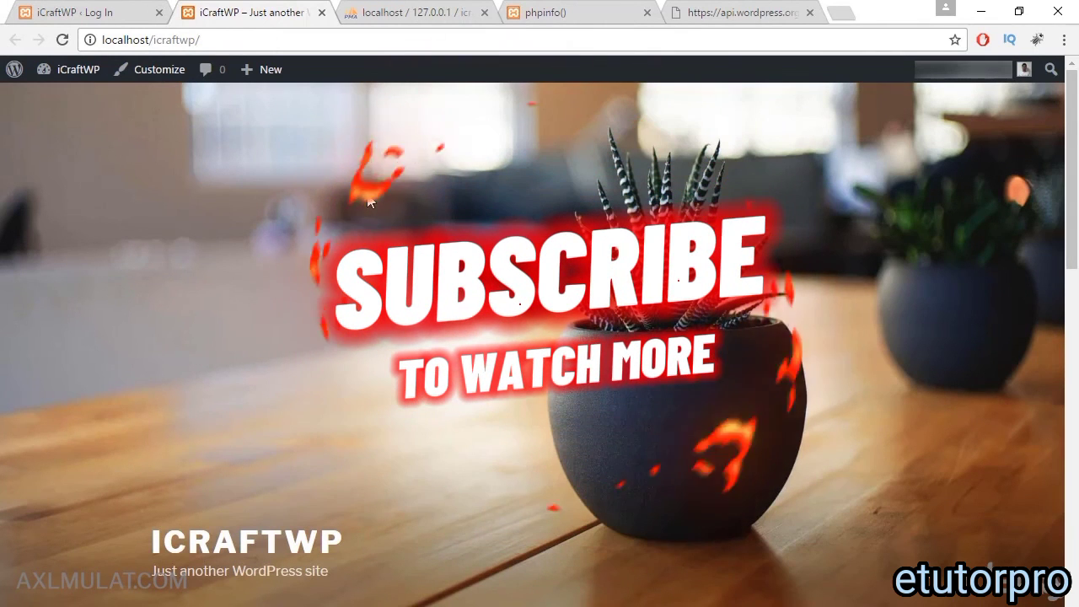
click(126, 12)
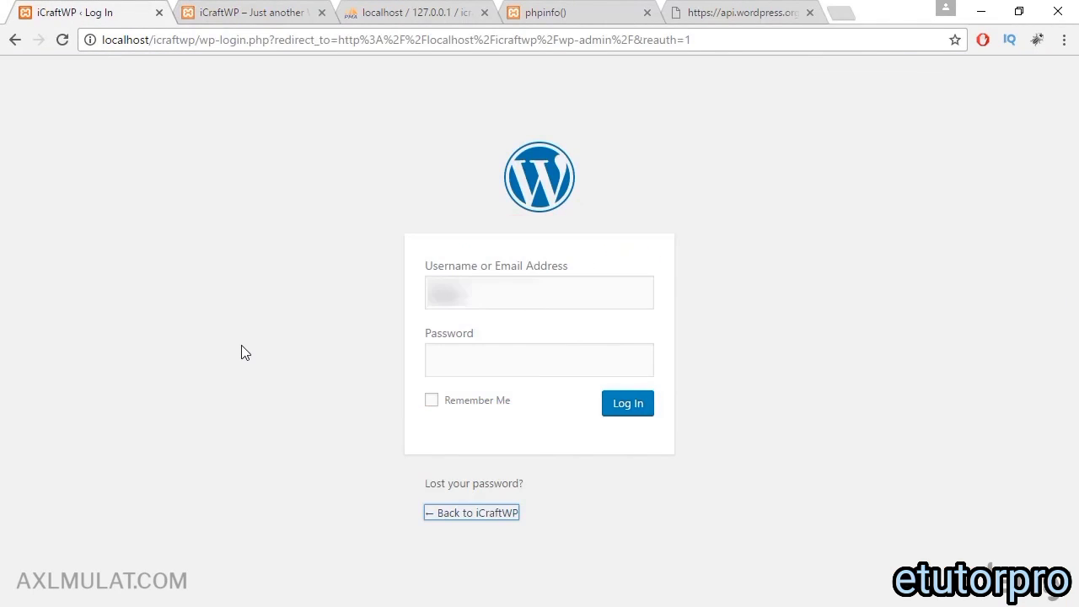